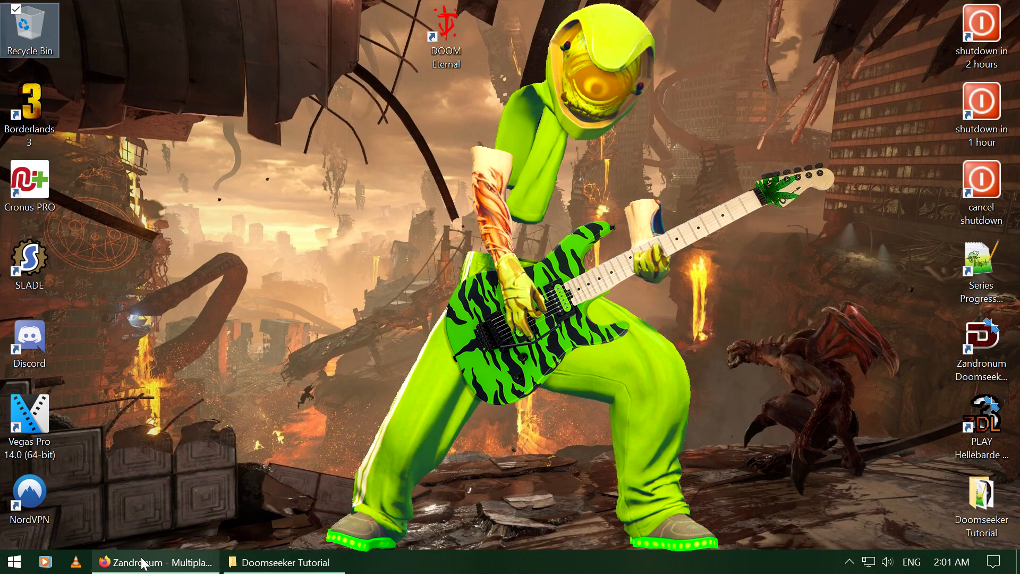
Step: Download the Zandronum 3.0 Windows installer in Firefox and run it from Downloads
{"action": "left_click", "coordinate": [159, 564]}
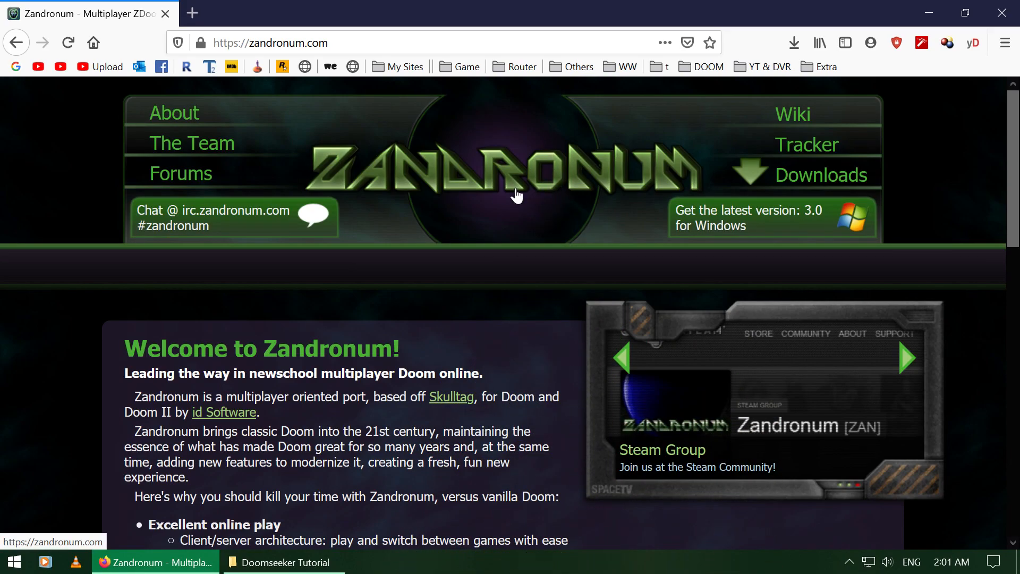
{"action": "left_click", "coordinate": [761, 229]}
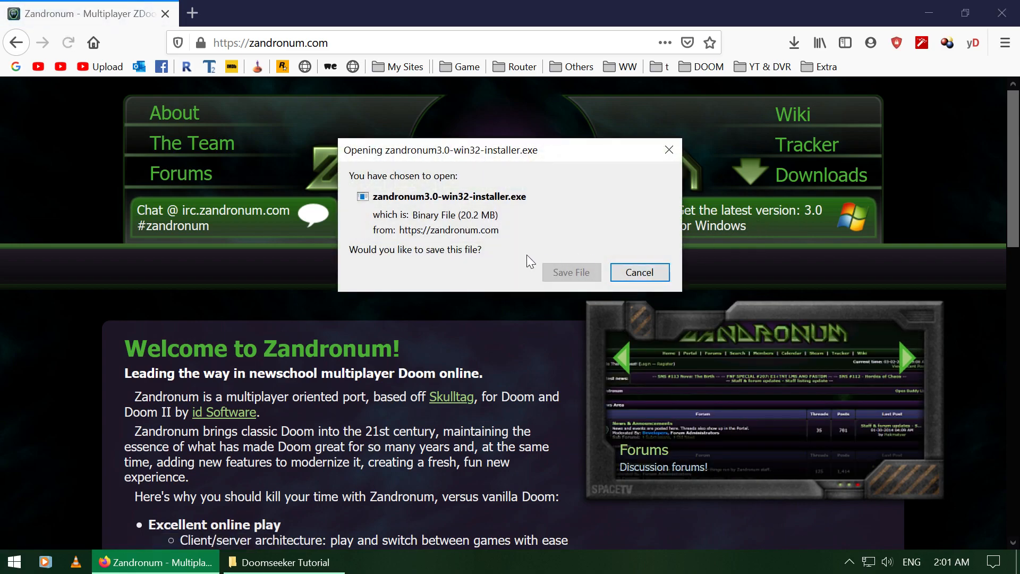
{"action": "left_click", "coordinate": [569, 267]}
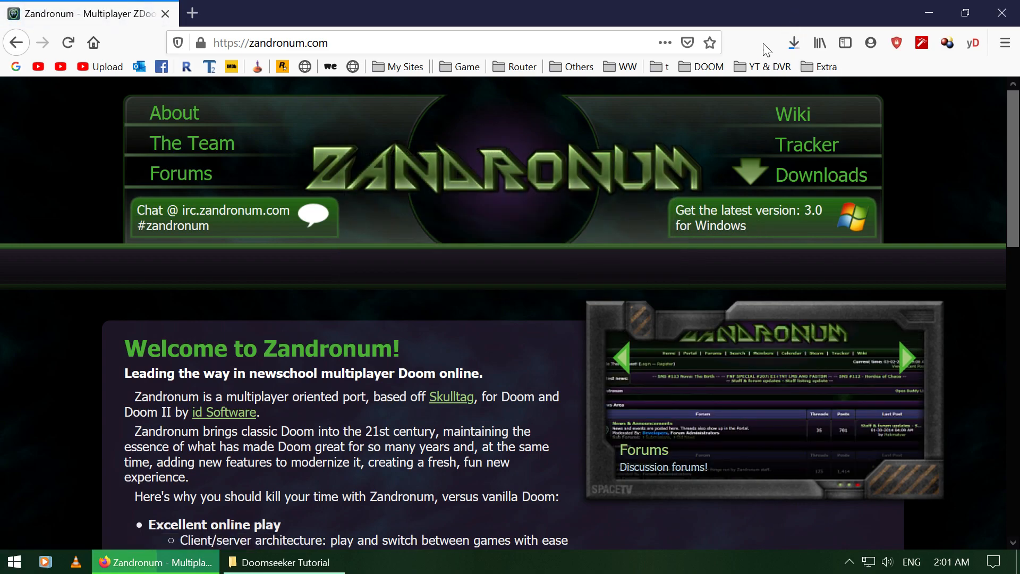
{"action": "left_click", "coordinate": [792, 45]}
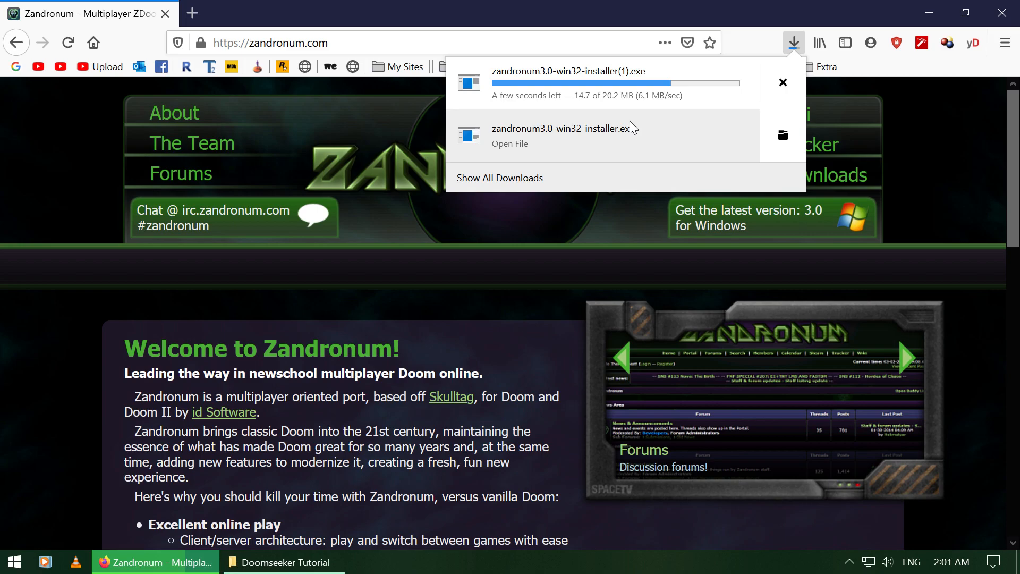
{"action": "left_click", "coordinate": [594, 132]}
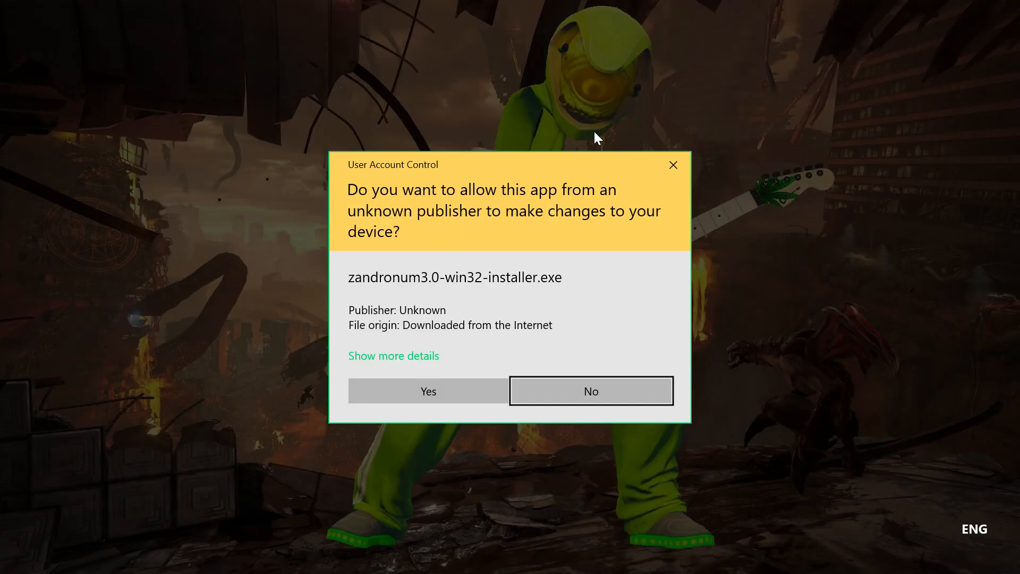
Step: Approve the permission prompt and extract Zandronum 3.0 as a portable installation
{"action": "left_click", "coordinate": [454, 385]}
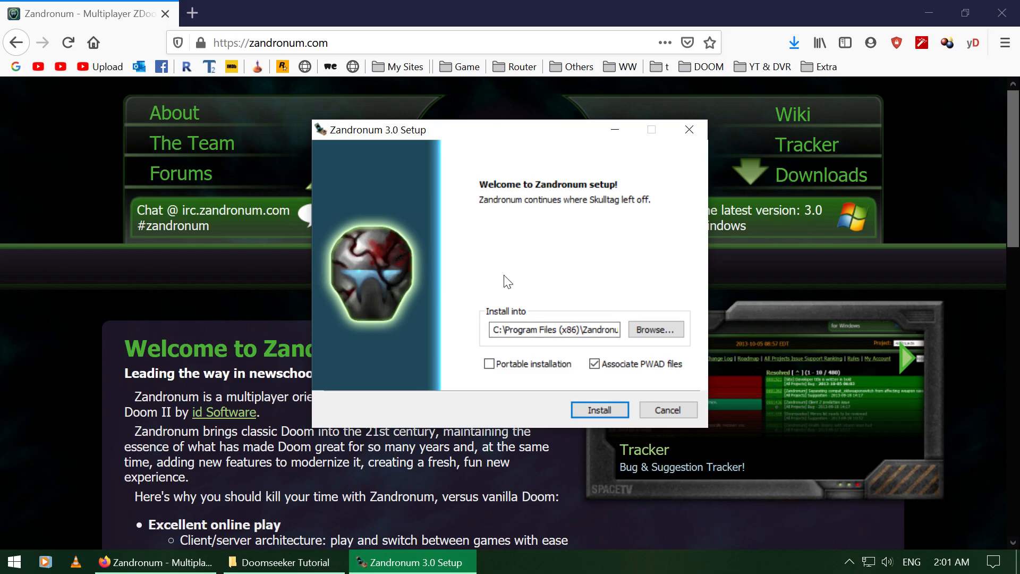
{"action": "left_click", "coordinate": [489, 364]}
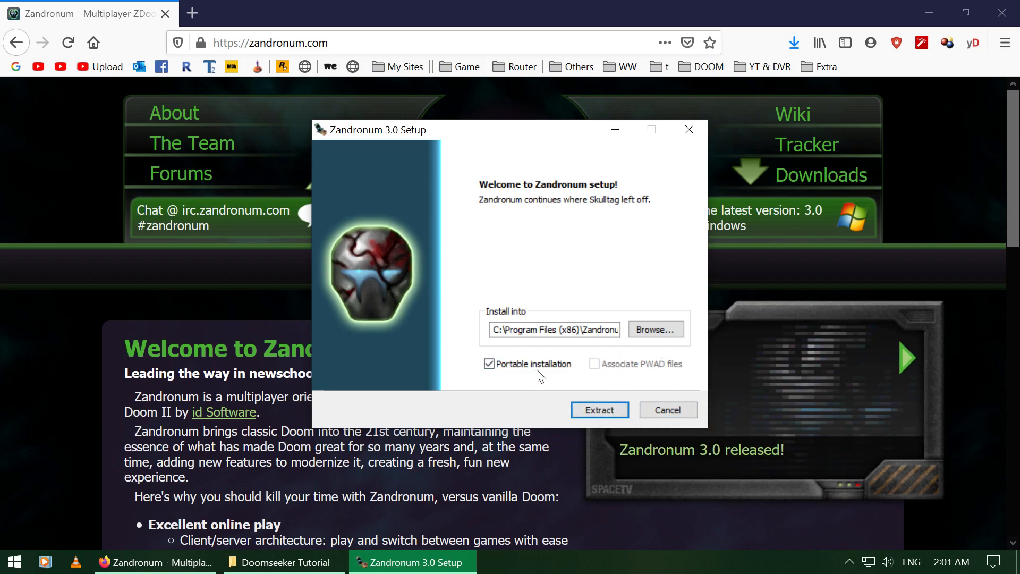
{"action": "key", "text": "Return"}
Step: Inspect the IWADS and WADS folders, then launch Doomseeker from its folder
{"action": "left_click", "coordinate": [285, 562]}
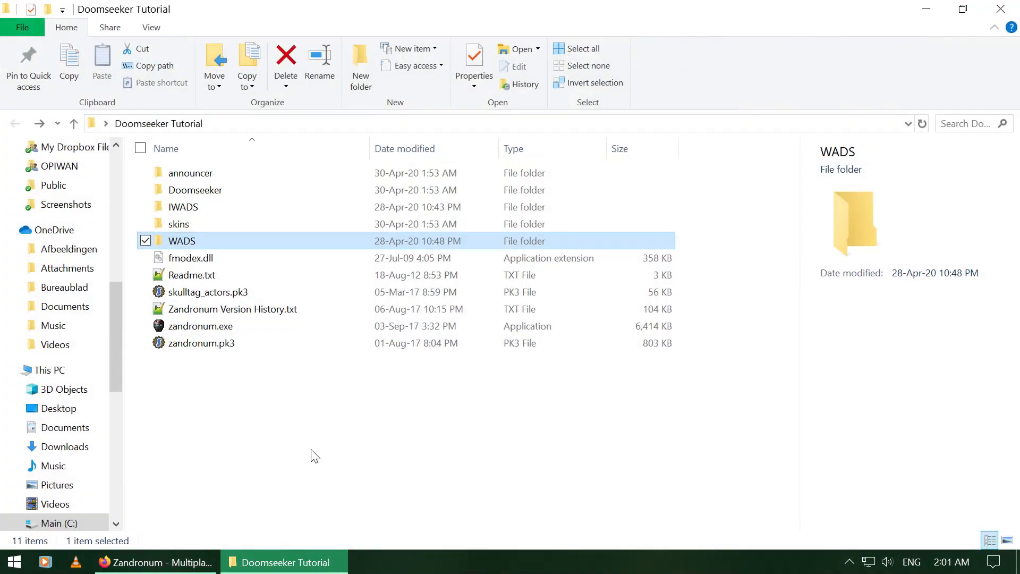
{"action": "left_click", "coordinate": [184, 427]}
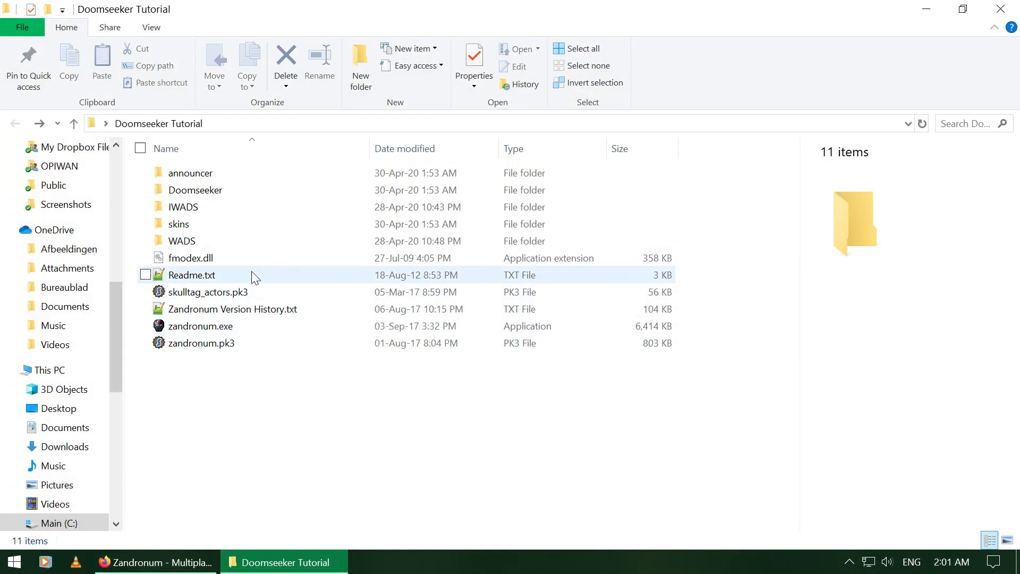
{"action": "left_click", "coordinate": [240, 242]}
{"action": "left_click", "coordinate": [221, 207], "text": "ctrl"}
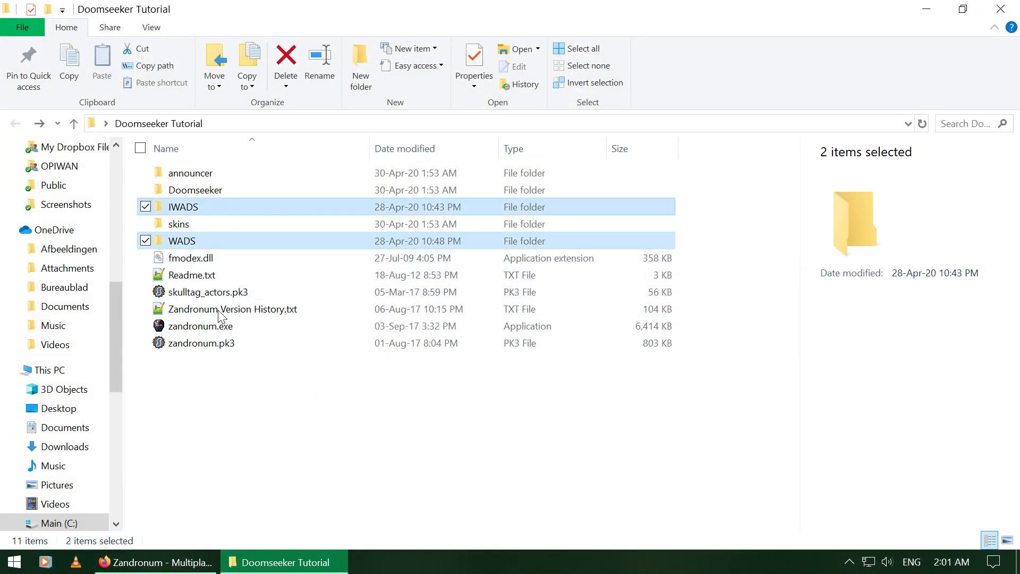
{"action": "double_click", "coordinate": [224, 212]}
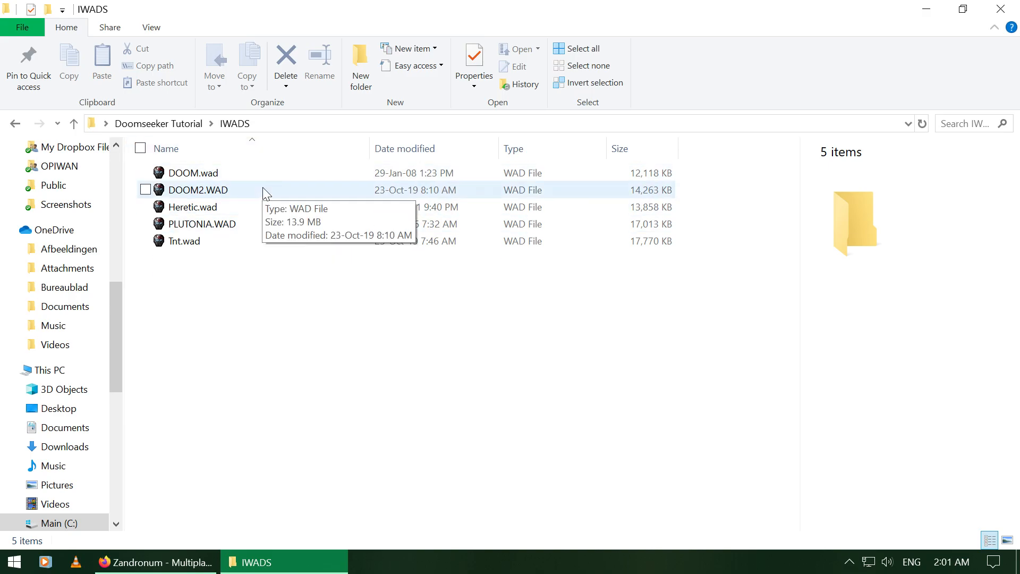
{"action": "key", "text": "BackSpace"}
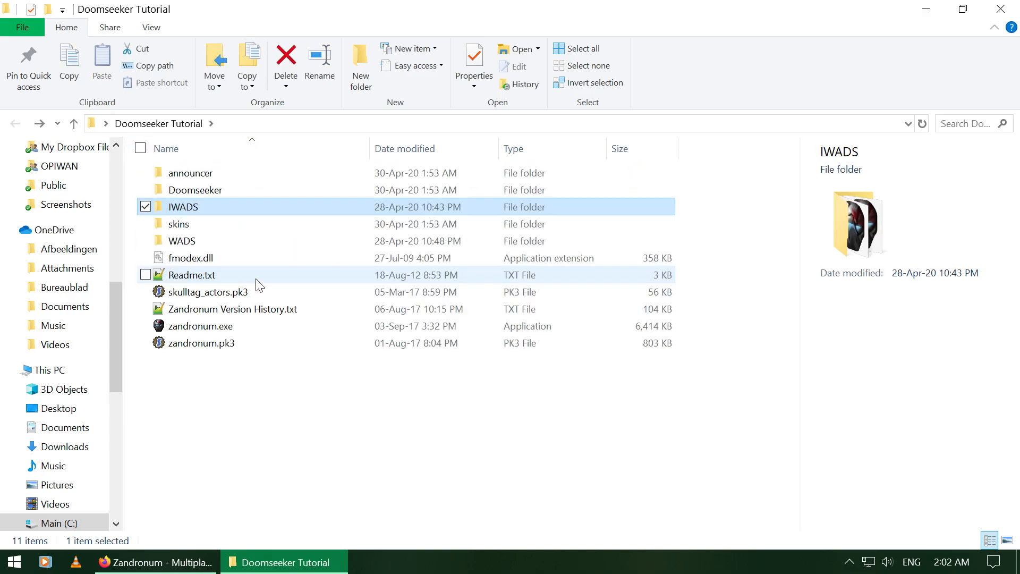
{"action": "double_click", "coordinate": [263, 248]}
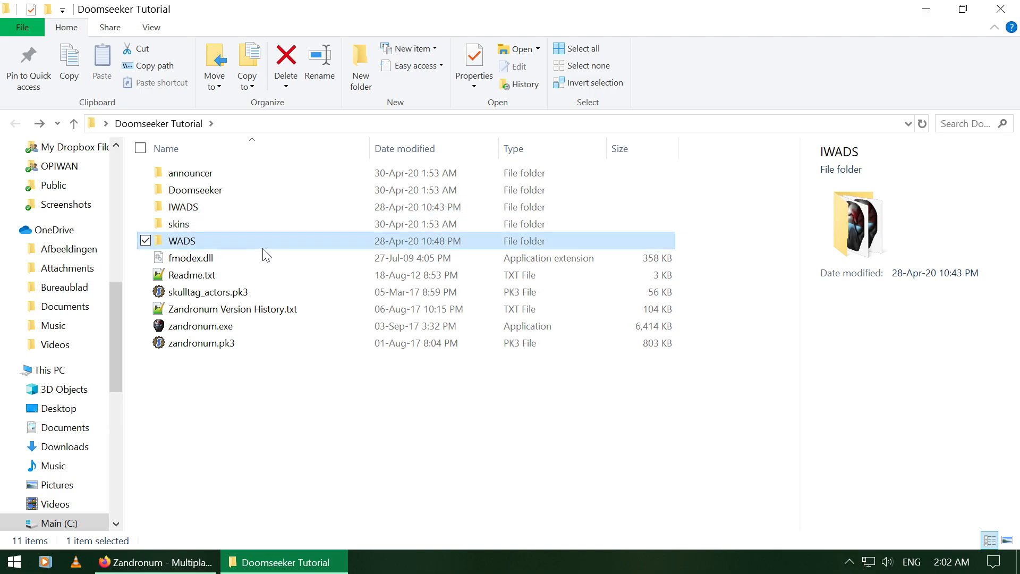
{"action": "key", "text": "BackSpace"}
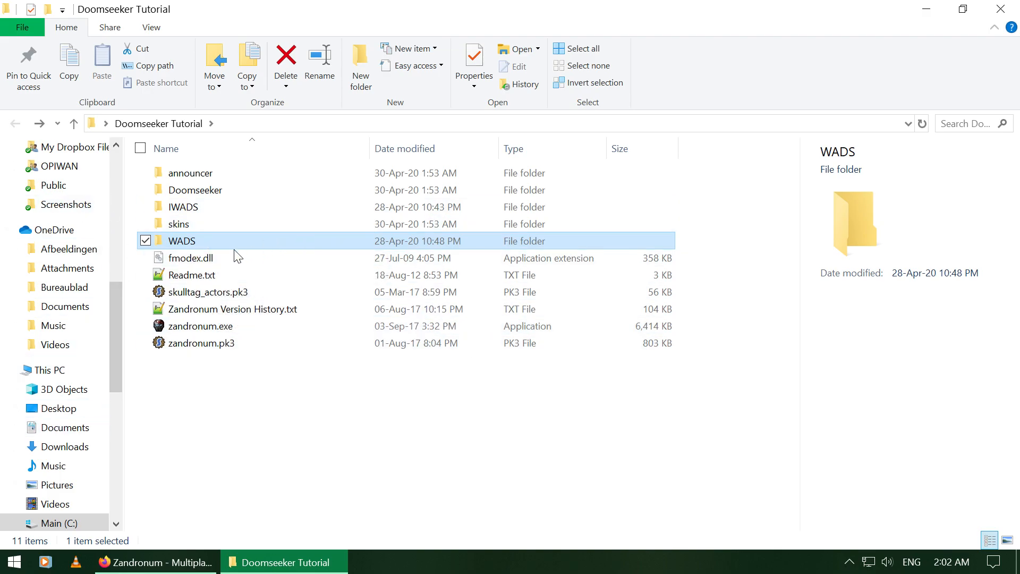
{"action": "double_click", "coordinate": [189, 191]}
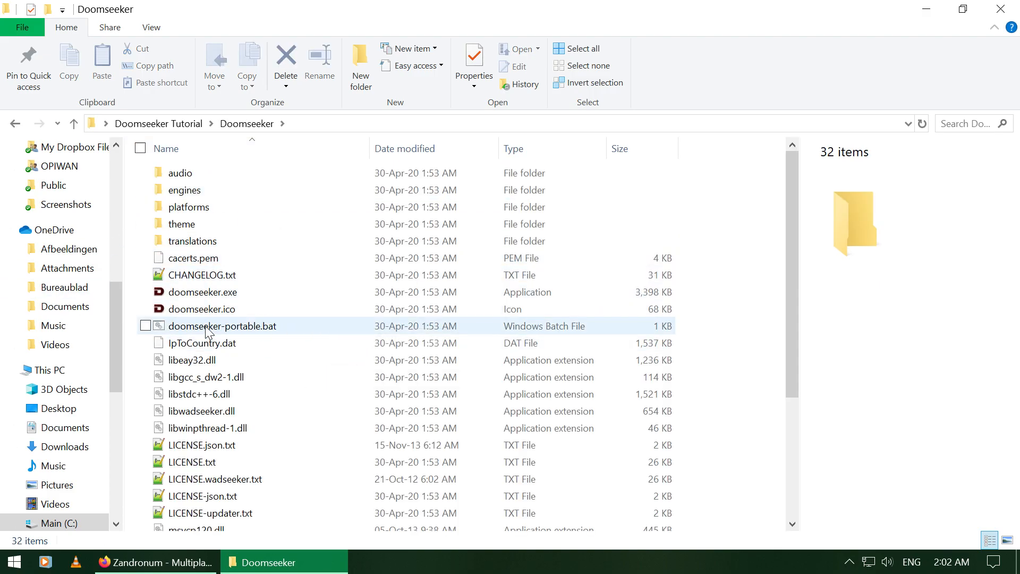
{"action": "left_click", "coordinate": [218, 298]}
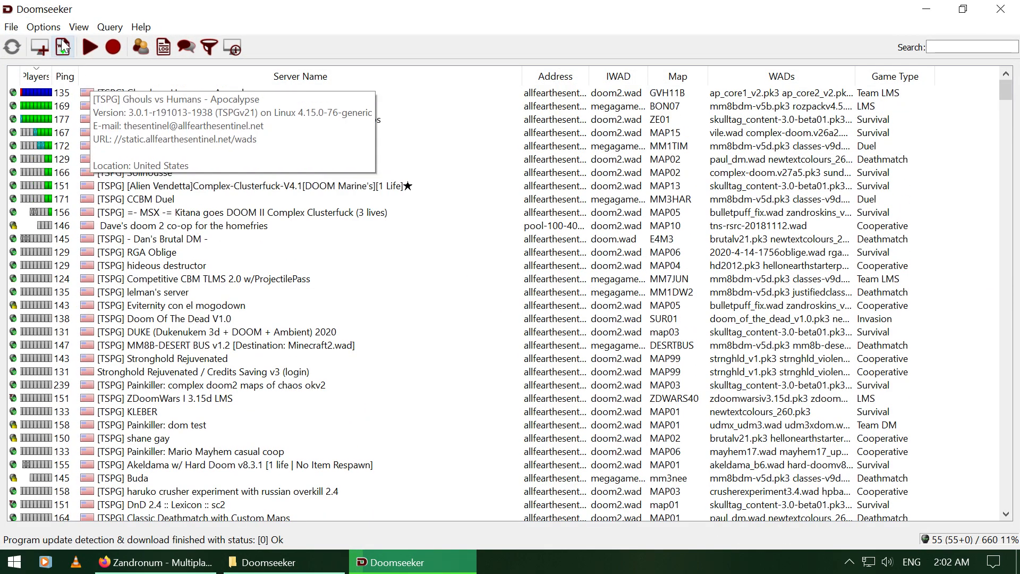
Step: Check WAD Aliases, the WADS/IWADS file paths and the Wadseeker download directory in Configure
{"action": "left_click", "coordinate": [42, 27]}
{"action": "left_click", "coordinate": [57, 46]}
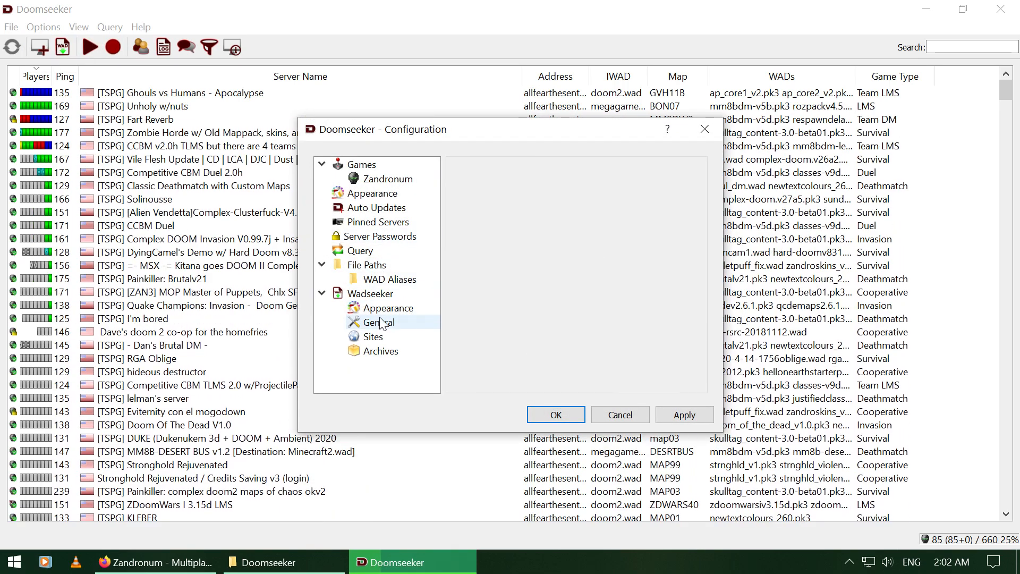
{"action": "left_click", "coordinate": [376, 280]}
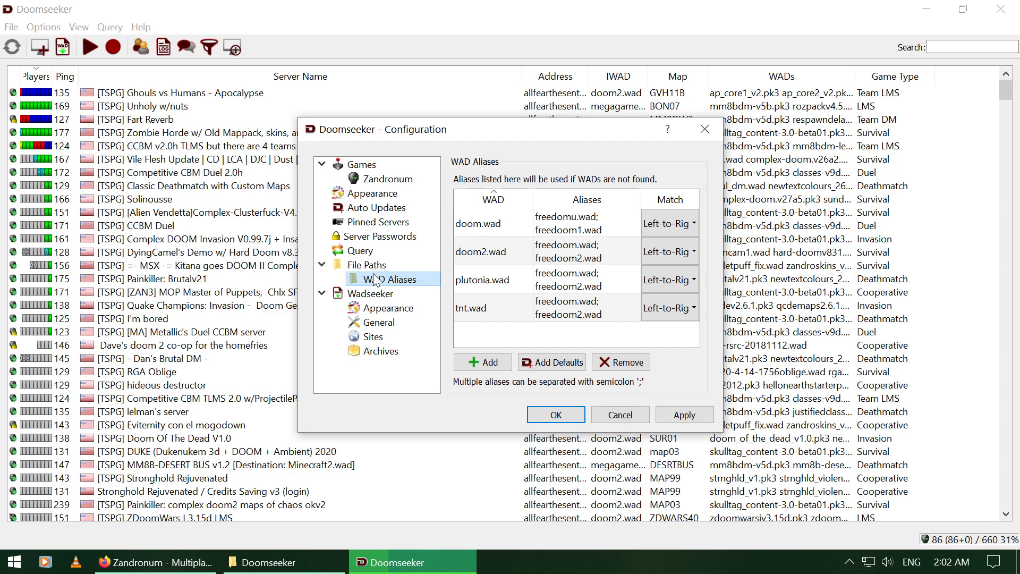
{"action": "left_click", "coordinate": [368, 265]}
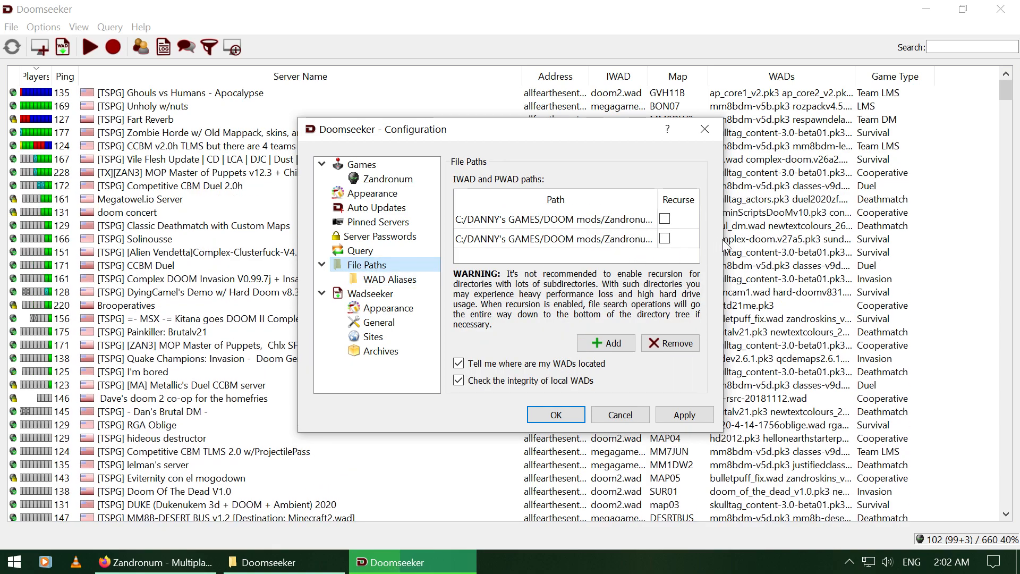
{"action": "left_click_drag", "start_coordinate": [723, 243], "coordinate": [882, 243]}
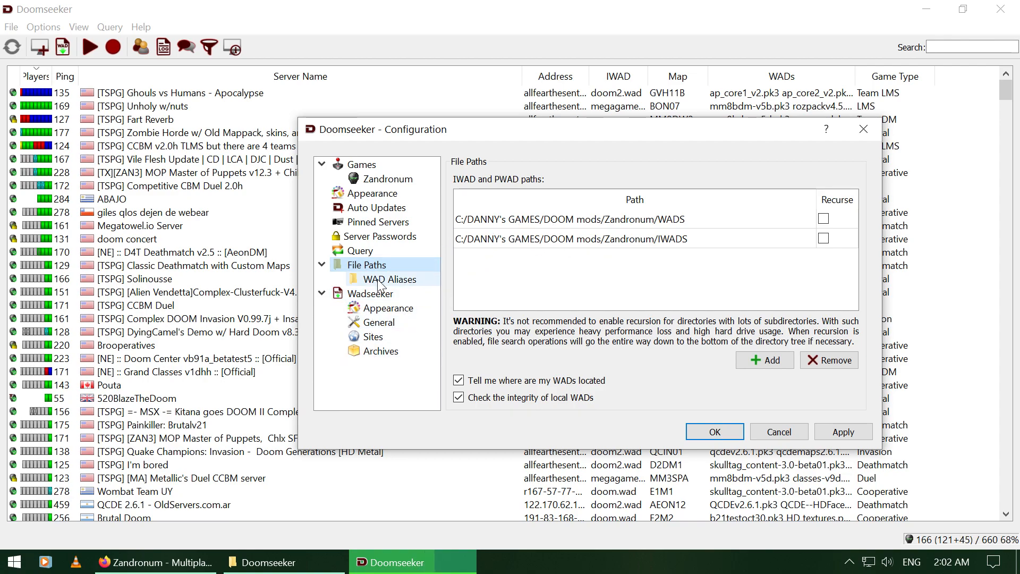
{"action": "left_click", "coordinate": [377, 322]}
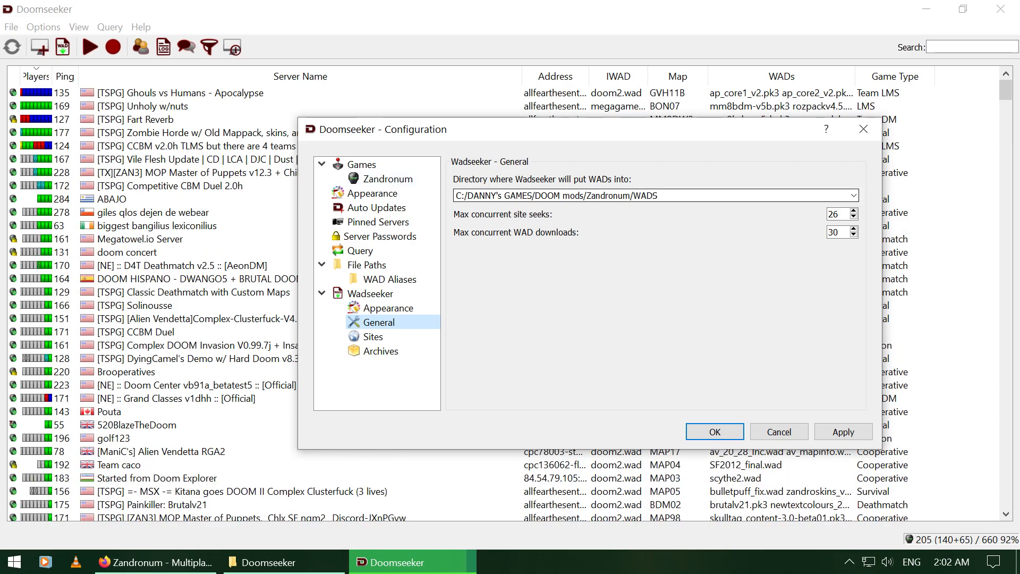
{"action": "left_click", "coordinate": [658, 196]}
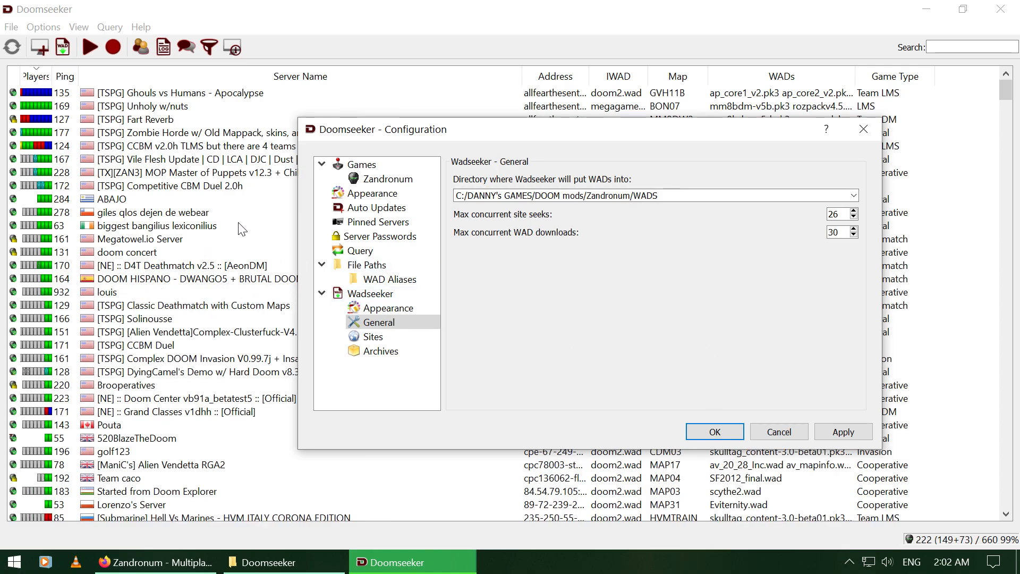
{"action": "left_click", "coordinate": [863, 129]}
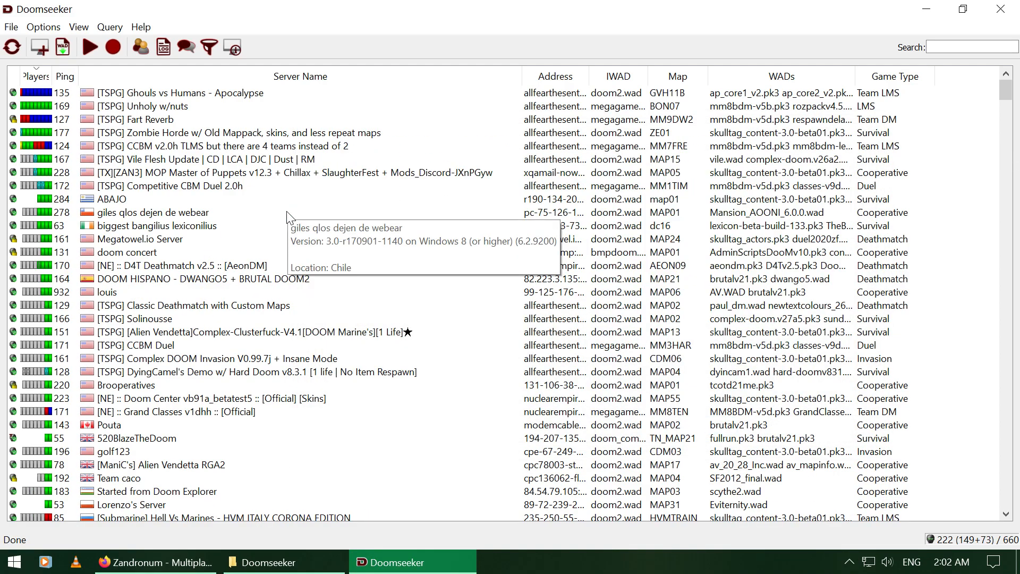
Step: Join the [TSPG] Ghouls vs Humans - Apocalypse server and install its missing WADs
{"action": "left_click", "coordinate": [283, 154]}
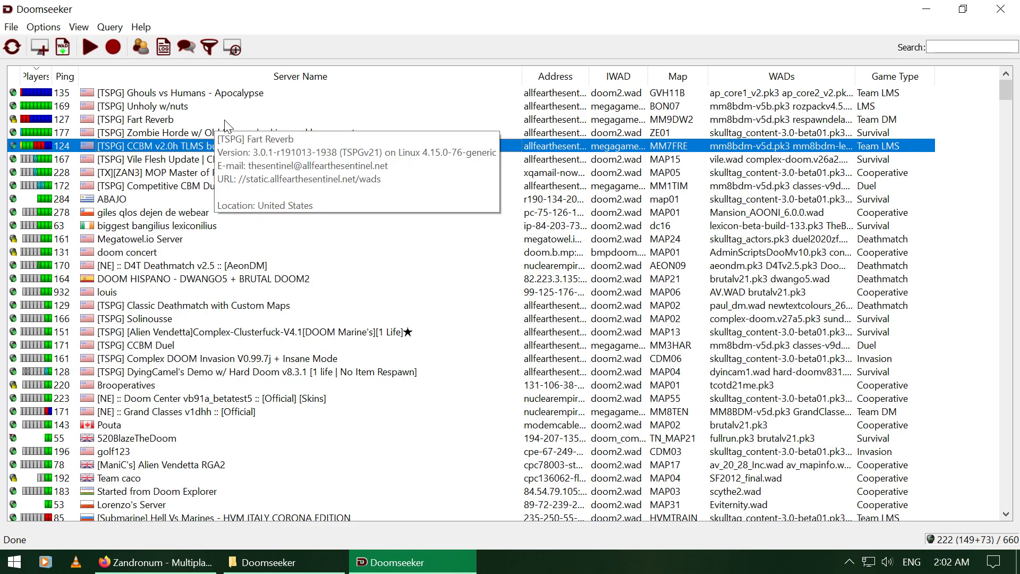
{"action": "left_click", "coordinate": [162, 96]}
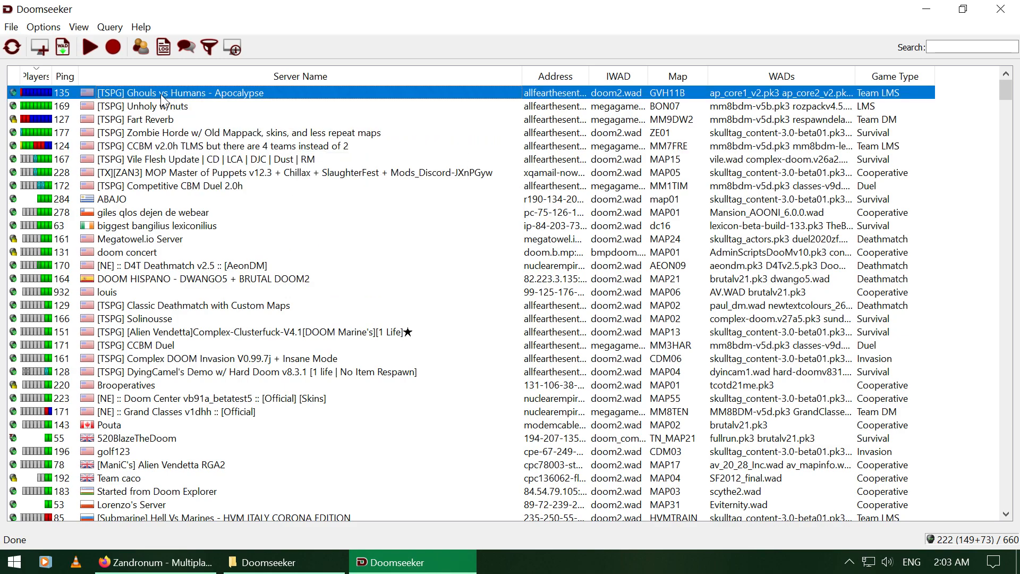
{"action": "double_click", "coordinate": [162, 96]}
{"action": "left_click", "coordinate": [603, 321]}
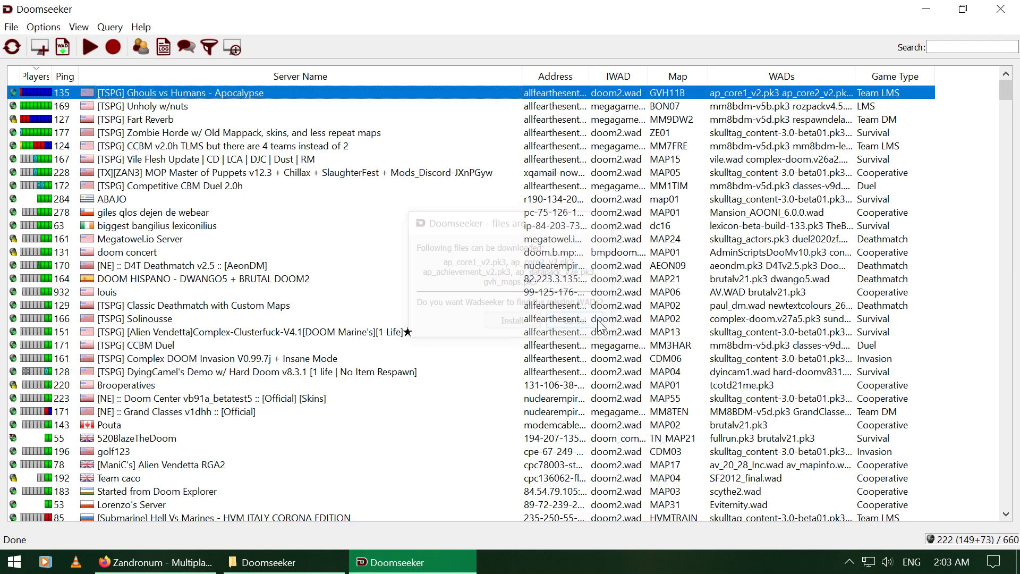
{"action": "mouse_move", "coordinate": [757, 122]}
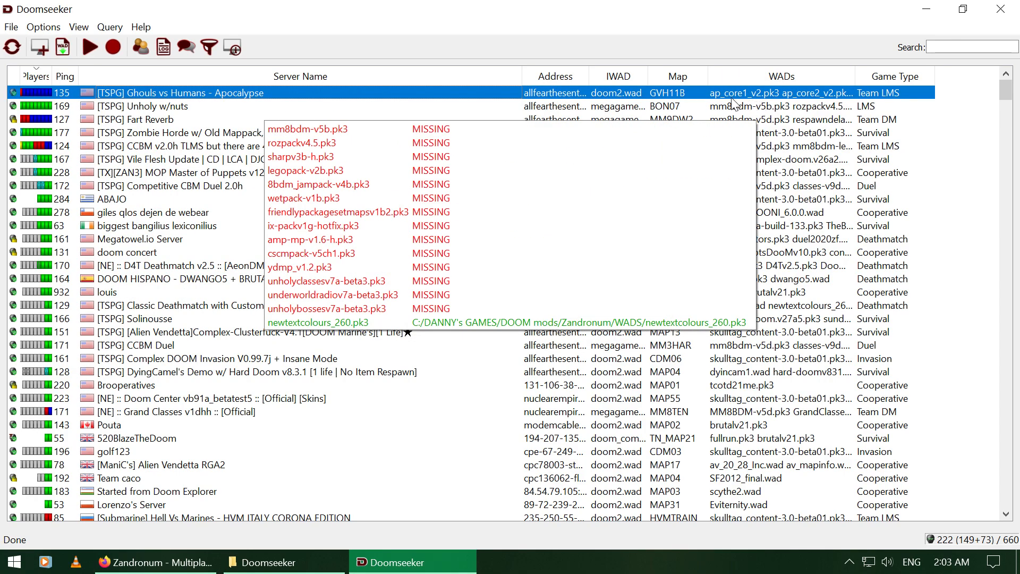
{"action": "double_click", "coordinate": [224, 92]}
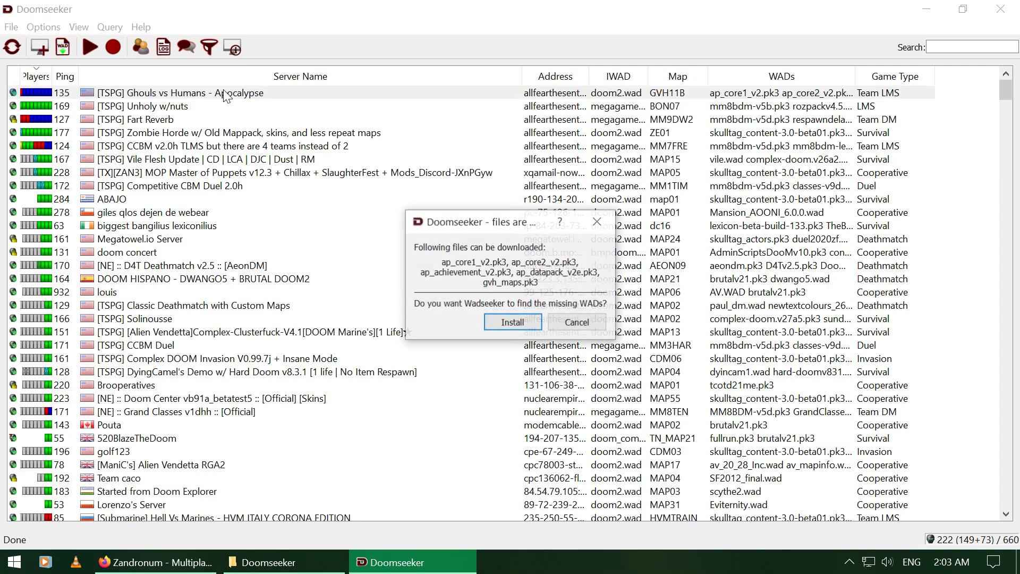
{"action": "left_click", "coordinate": [495, 323]}
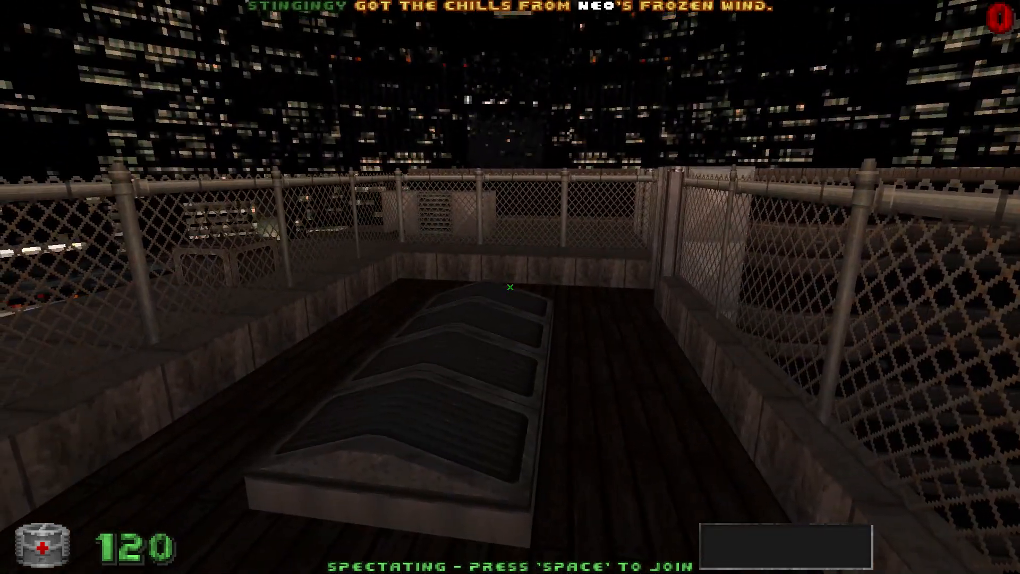
Step: Show the scoreboard and cycle the spectator camera through several players
{"action": "key", "text": "Tab"}
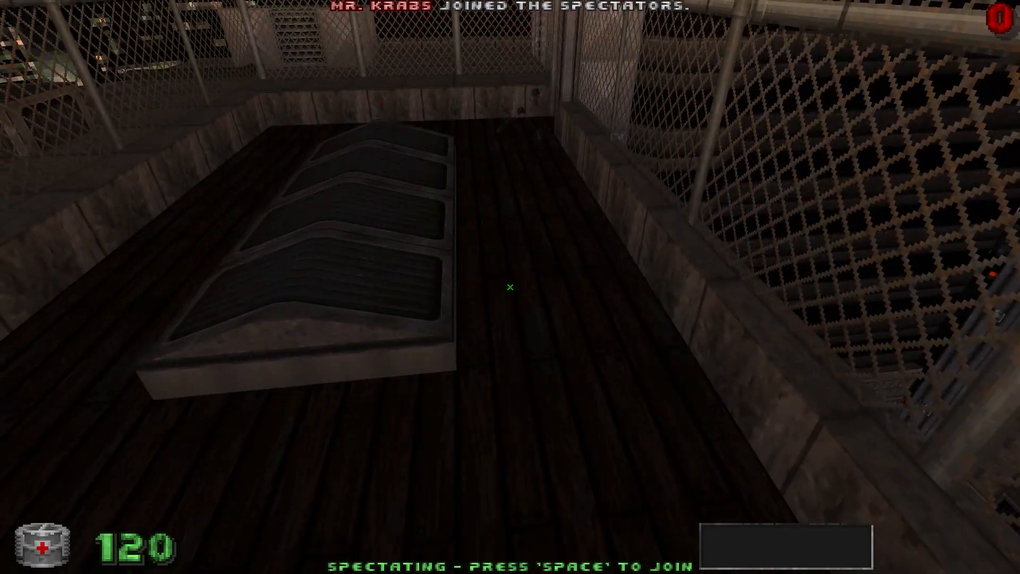
{"action": "key", "text": "F12"}
{"action": "key", "text": "F12"}
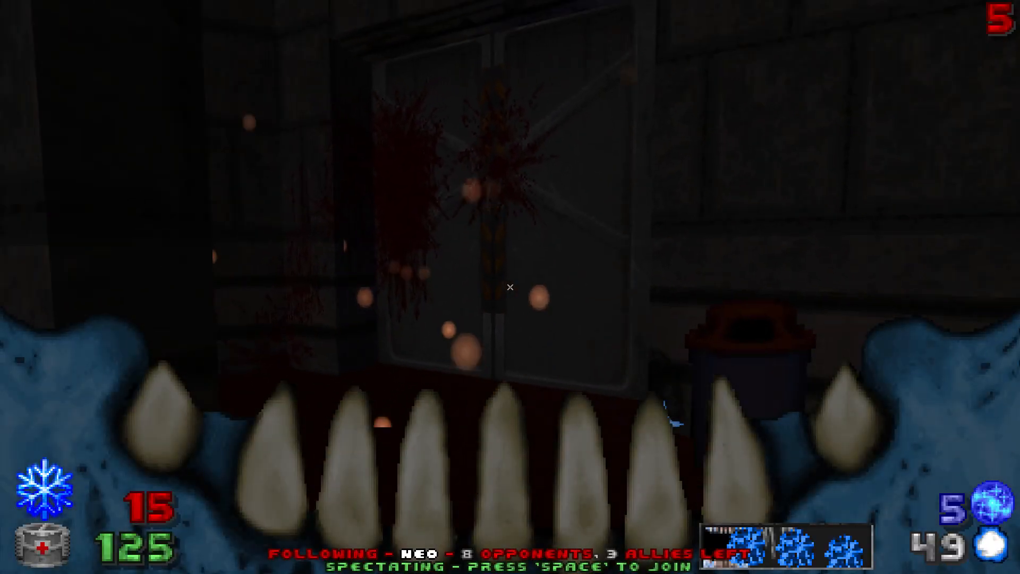
{"action": "key", "text": "F12"}
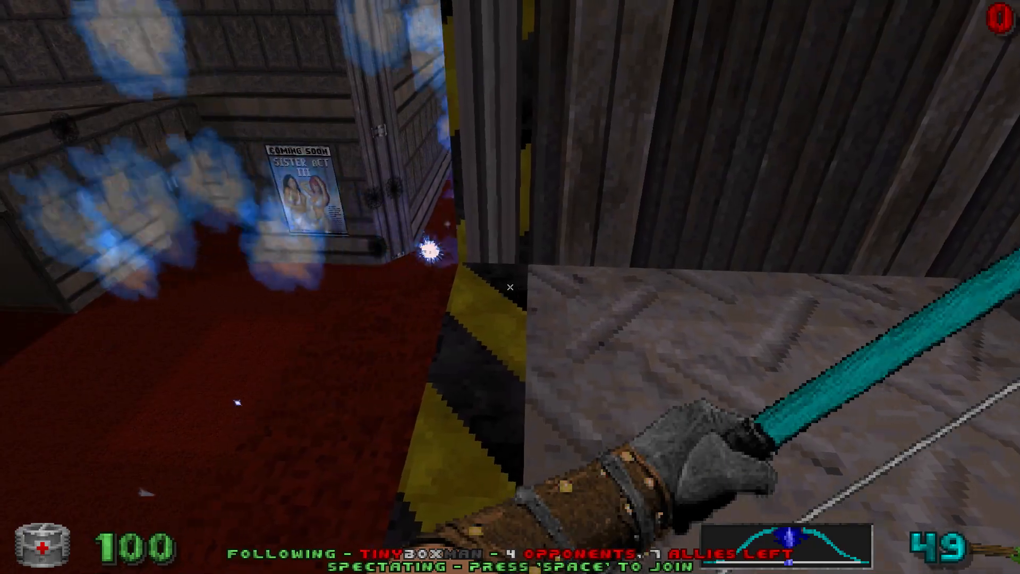
{"action": "key", "text": "F12"}
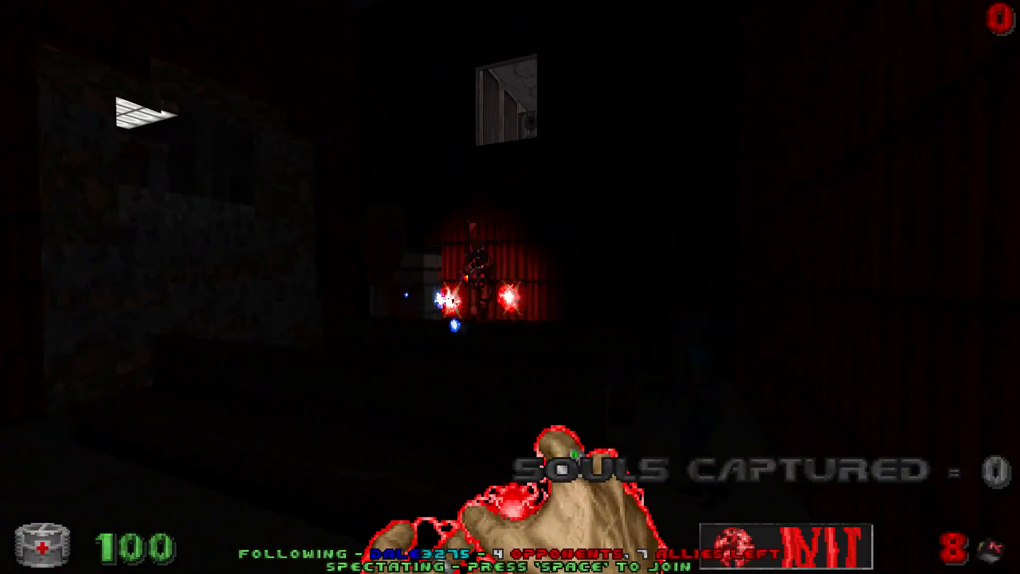
Step: Quit Zandronum from the main menu and confirm the exit prompt
{"action": "key", "text": "Escape"}
{"action": "left_click", "coordinate": [451, 288]}
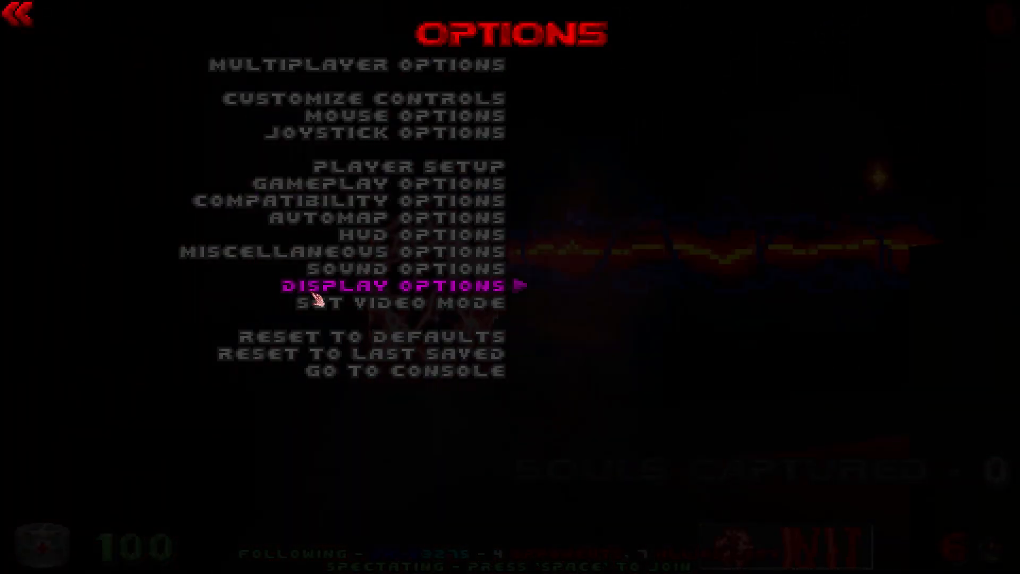
{"action": "key", "text": "Escape"}
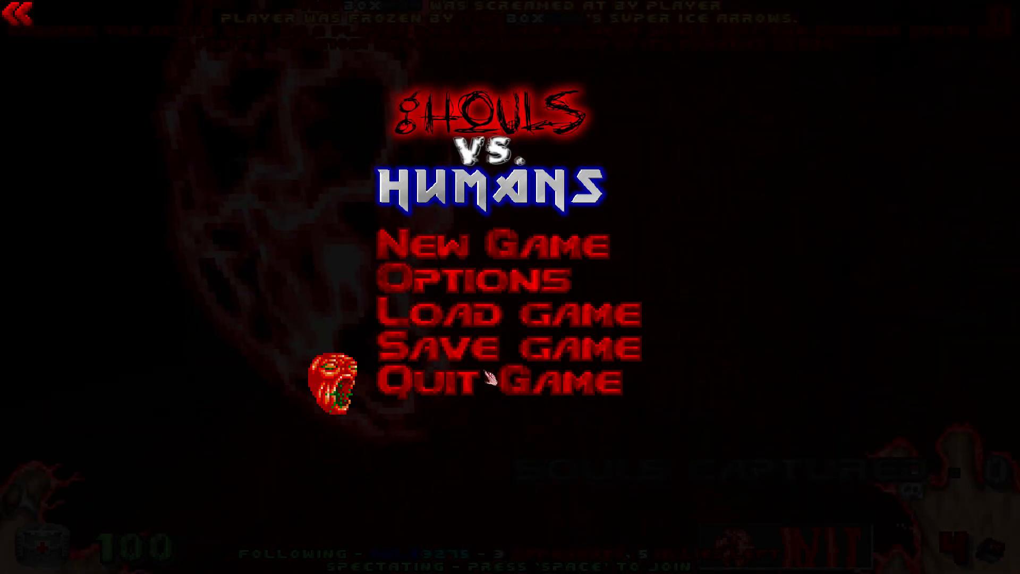
{"action": "left_click", "coordinate": [495, 399]}
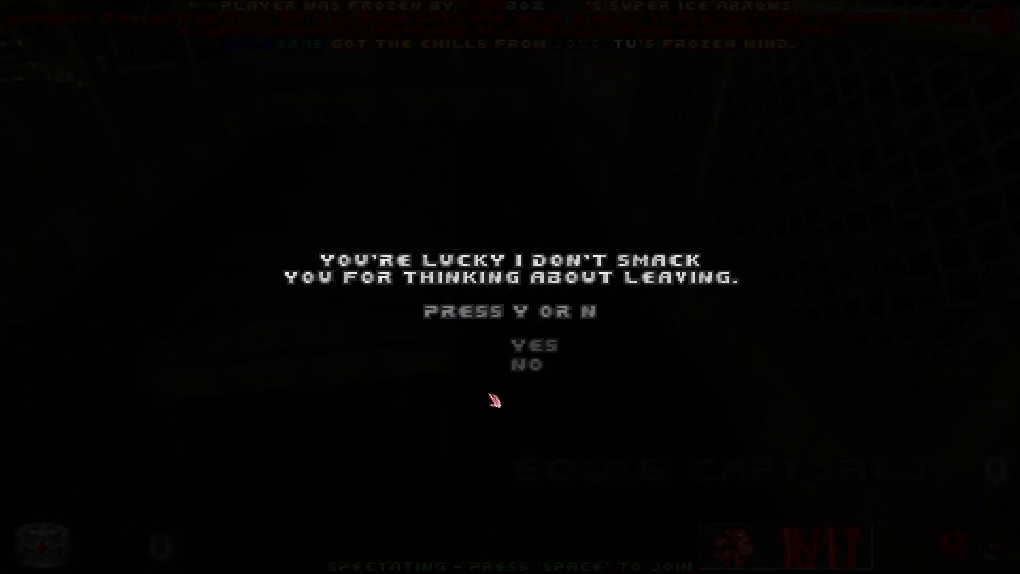
{"action": "left_click", "coordinate": [554, 355]}
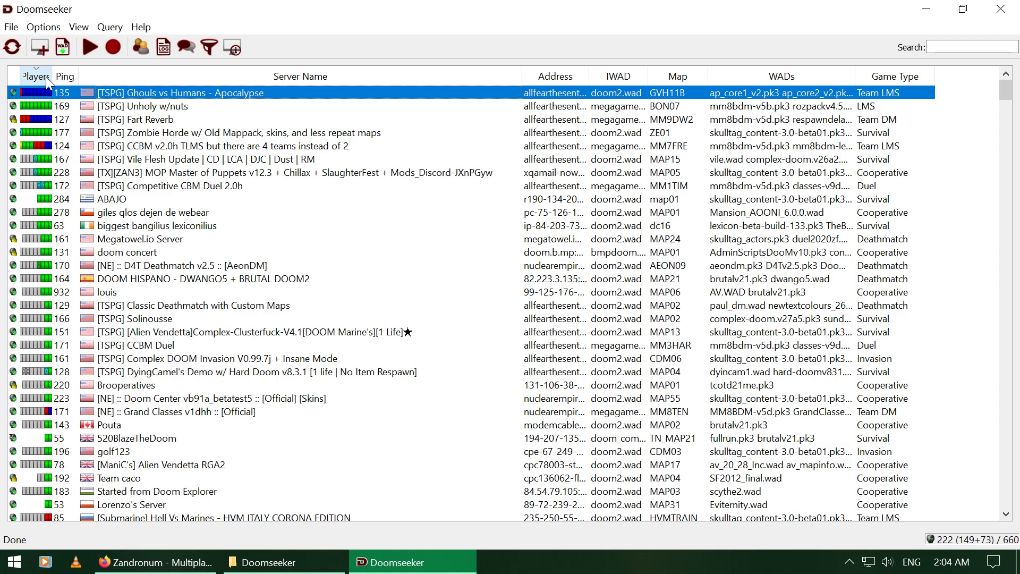
Step: Open Host Online Game and check the Survival mode choice and server executable
{"action": "left_click", "coordinate": [39, 46]}
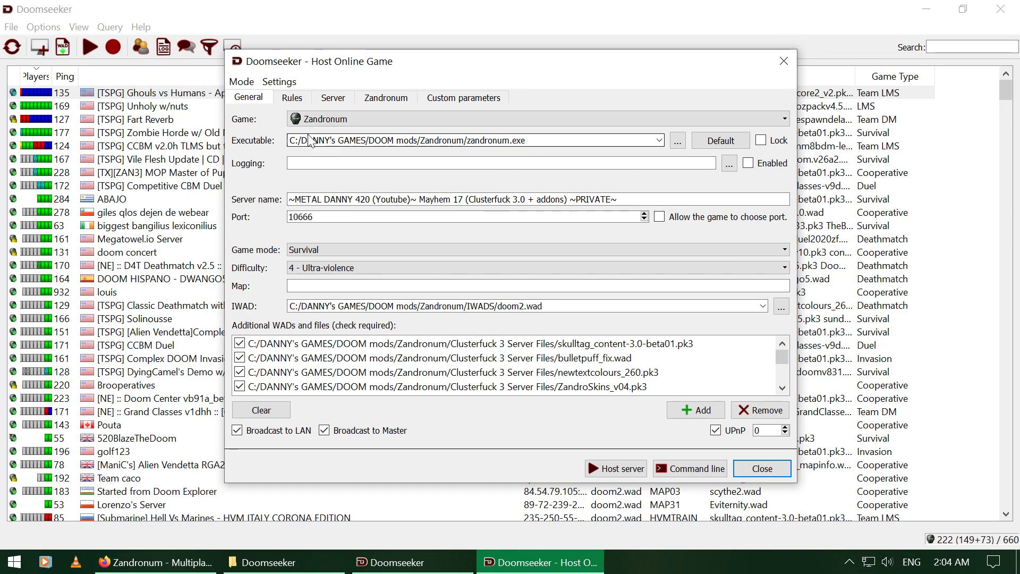
{"action": "left_click", "coordinate": [242, 82]}
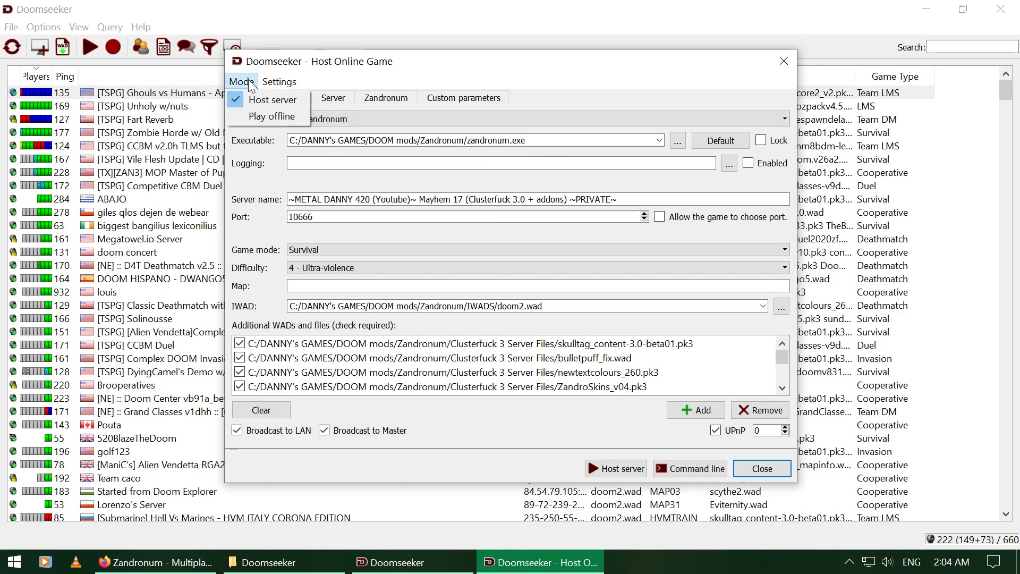
{"action": "left_click", "coordinate": [252, 84]}
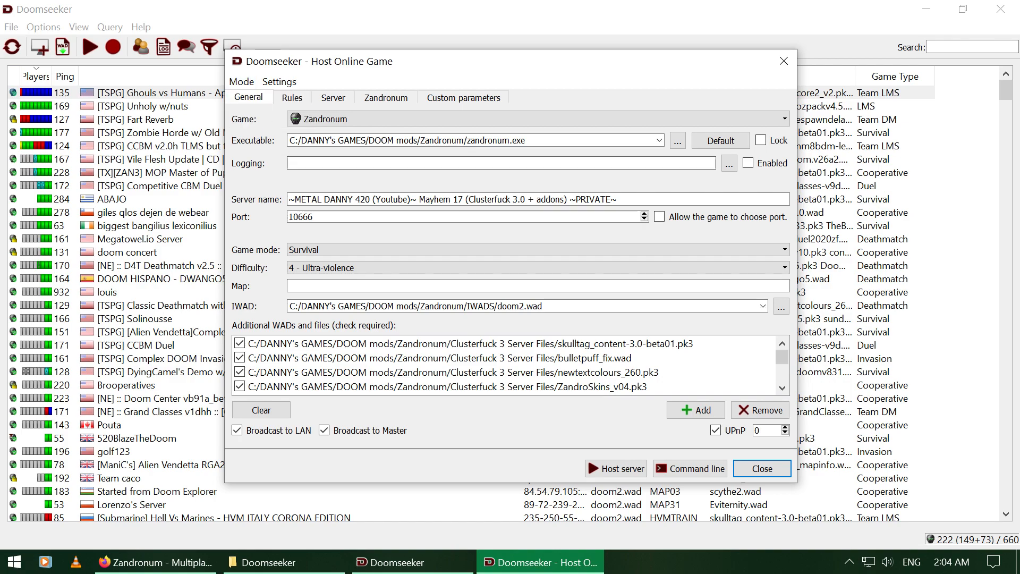
{"action": "left_click", "coordinate": [434, 146]}
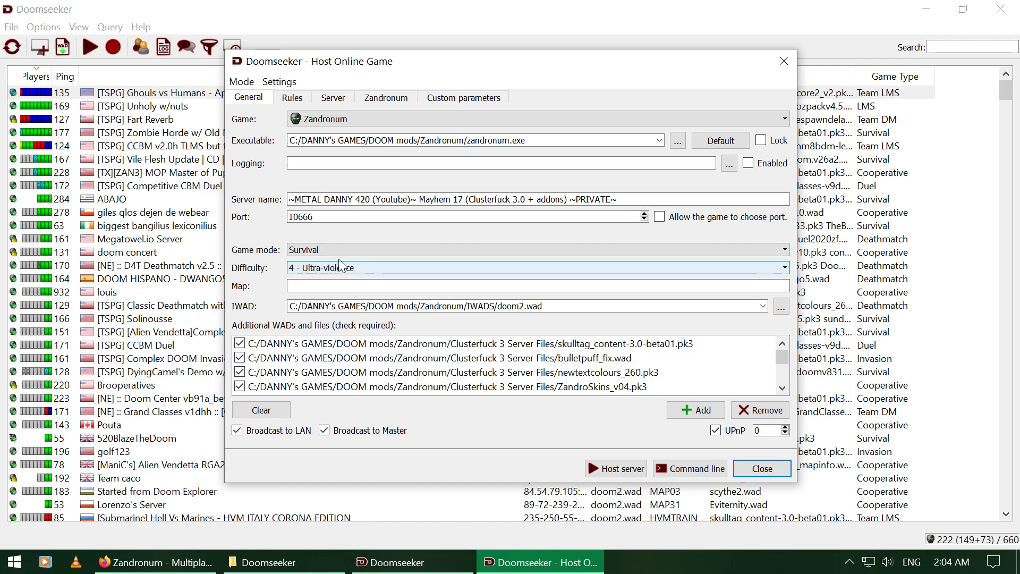
Step: Check the 8-player, 1-life limits and connect password, then view the Zandronum options
{"action": "left_click", "coordinate": [292, 100]}
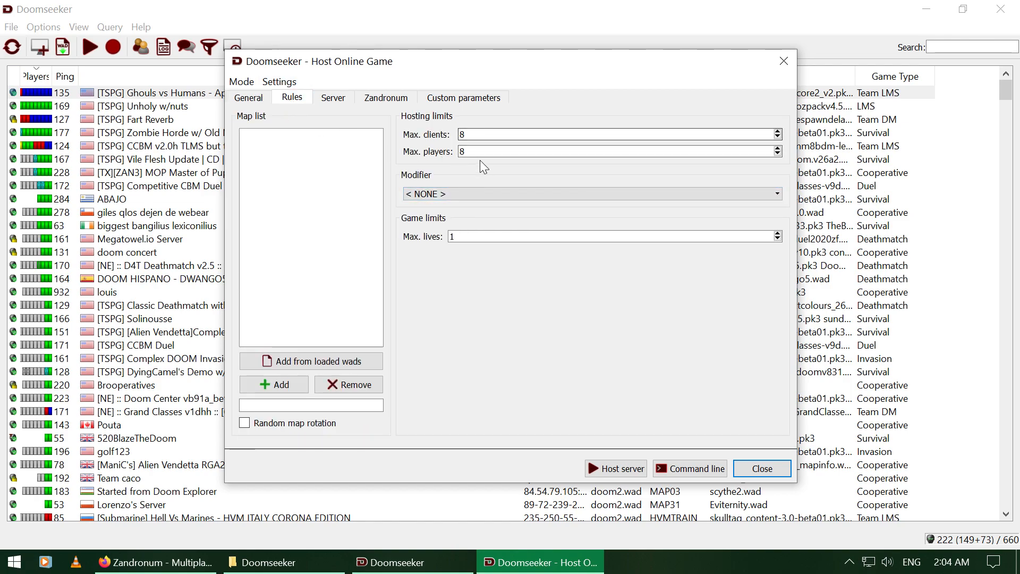
{"action": "left_click", "coordinate": [461, 236]}
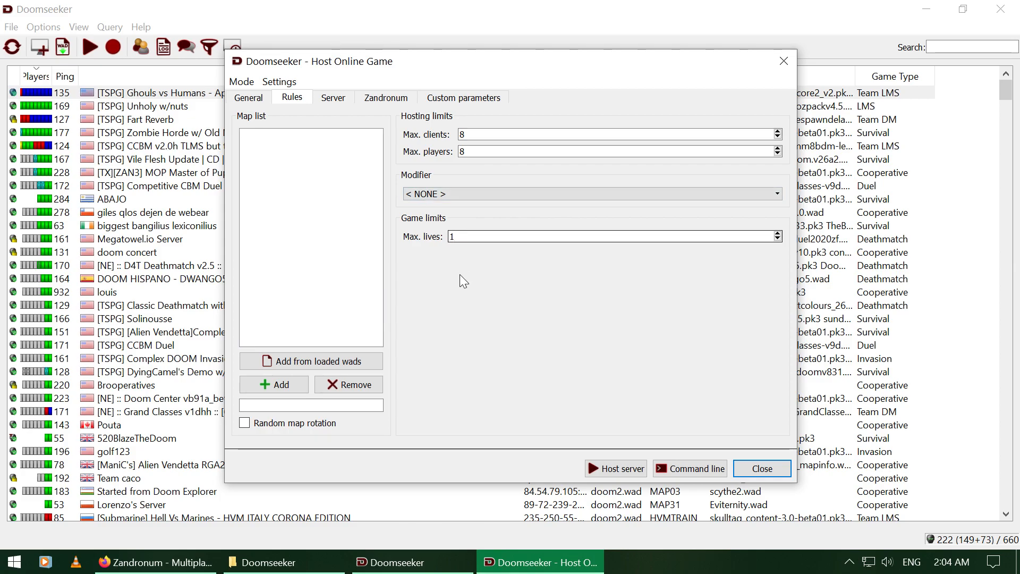
{"action": "left_click", "coordinate": [331, 99]}
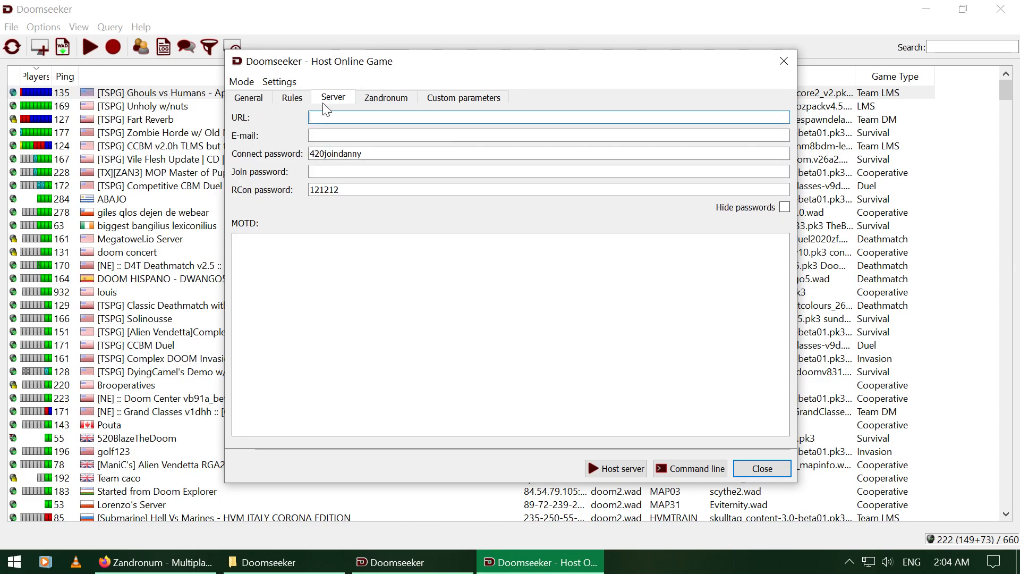
{"action": "left_click", "coordinate": [357, 153]}
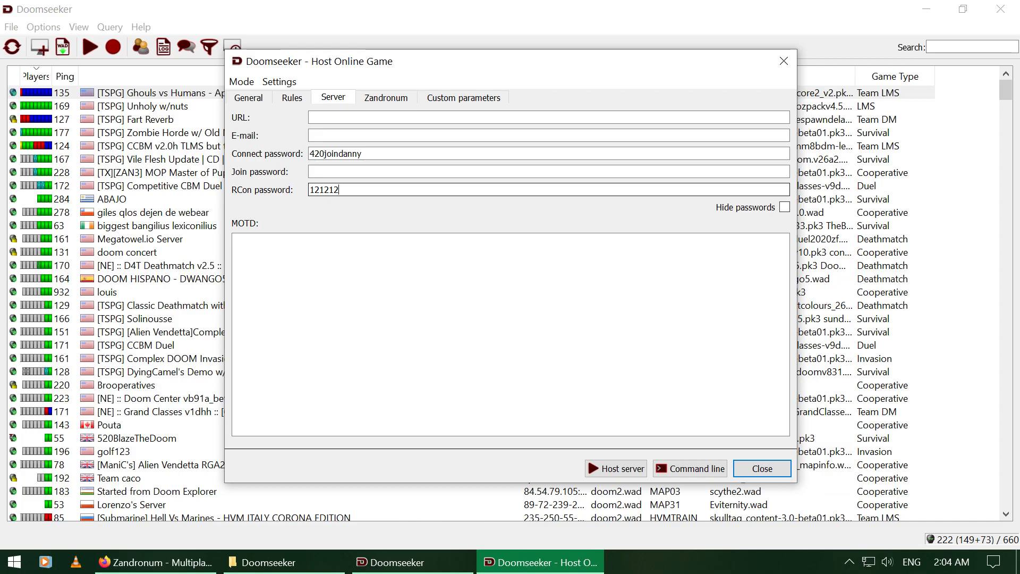
{"action": "left_click", "coordinate": [393, 98]}
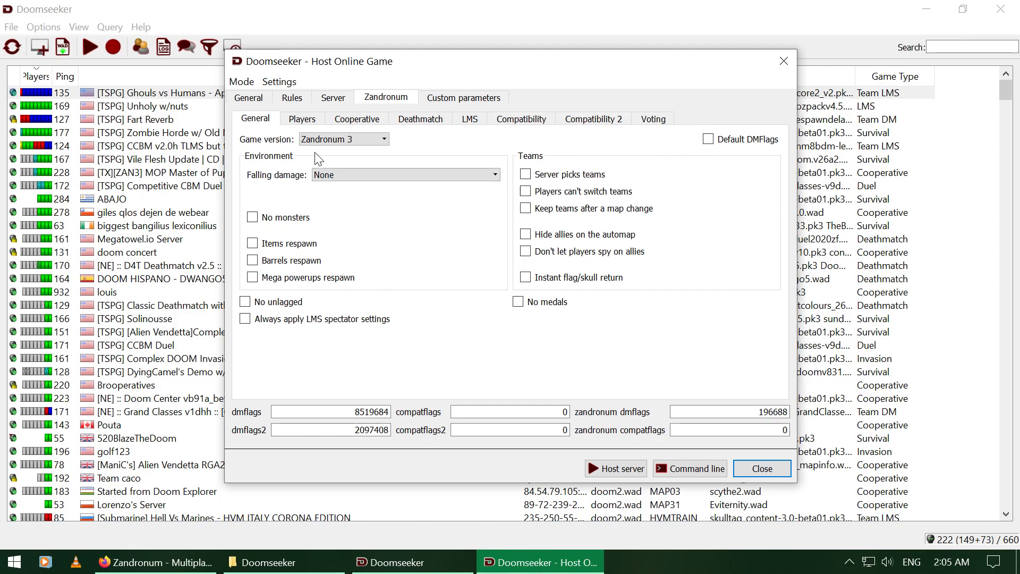
Step: Read the Players and Cooperative survival flags and their tooltips, then show the Deathmatch flags
{"action": "left_click", "coordinate": [302, 123]}
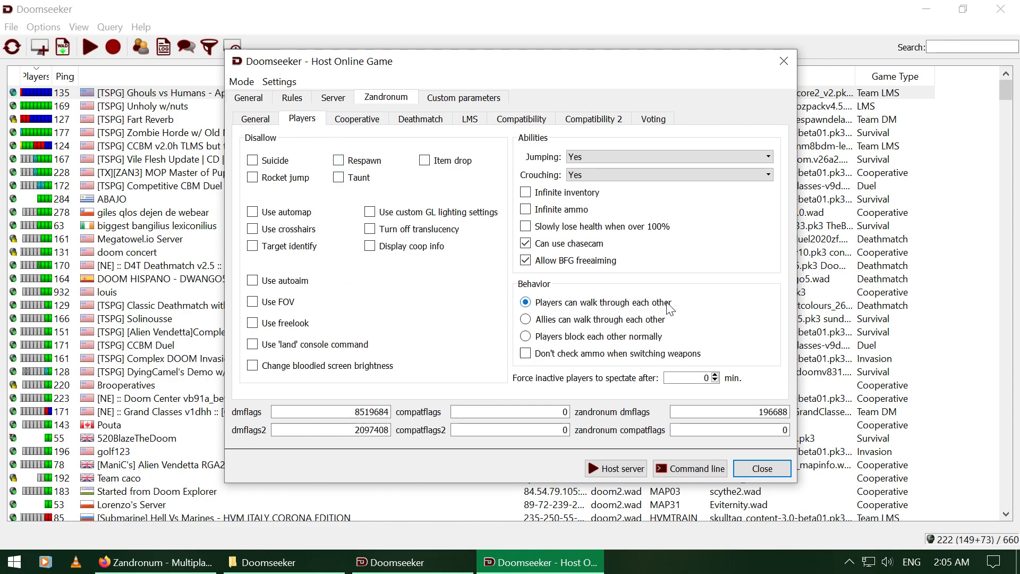
{"action": "left_click", "coordinate": [375, 120]}
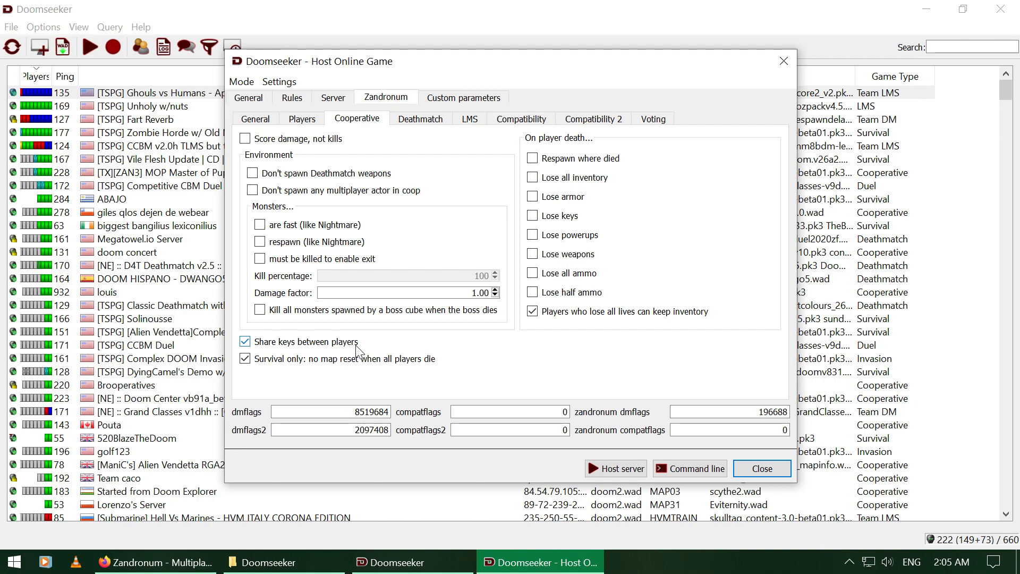
{"action": "mouse_move", "coordinate": [282, 364]}
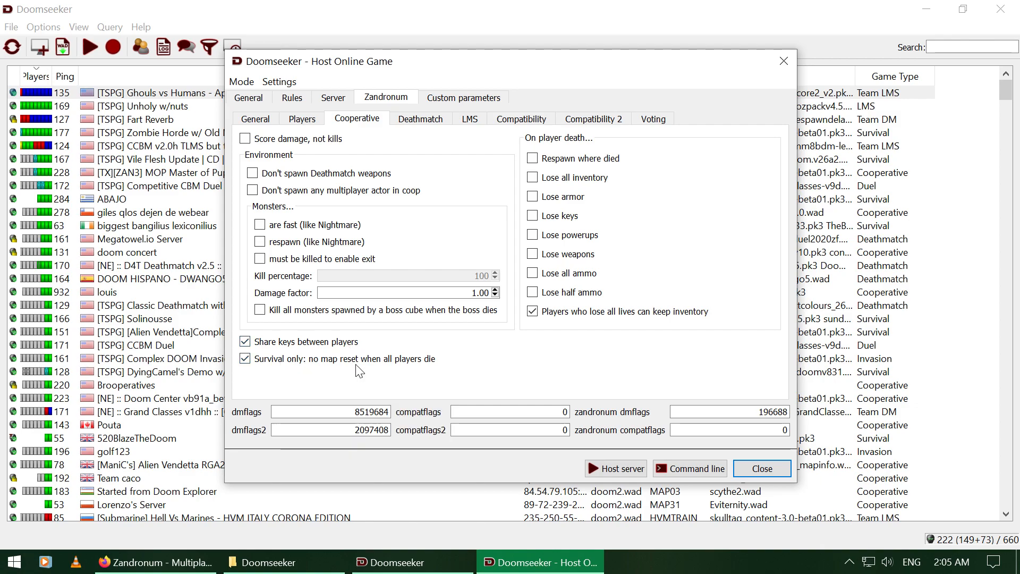
{"action": "mouse_move", "coordinate": [381, 362]}
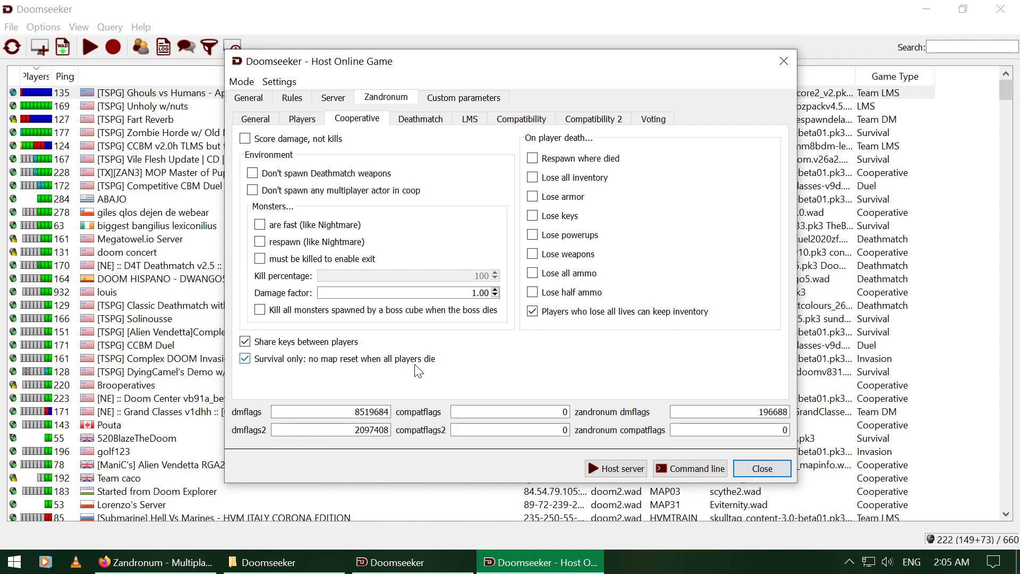
{"action": "mouse_move", "coordinate": [448, 365]}
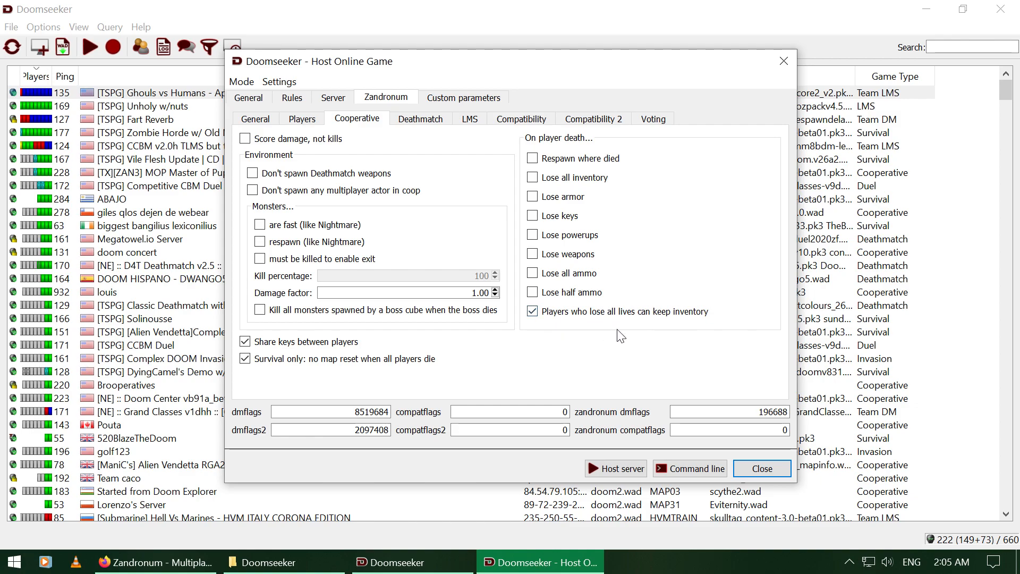
{"action": "mouse_move", "coordinate": [558, 321]}
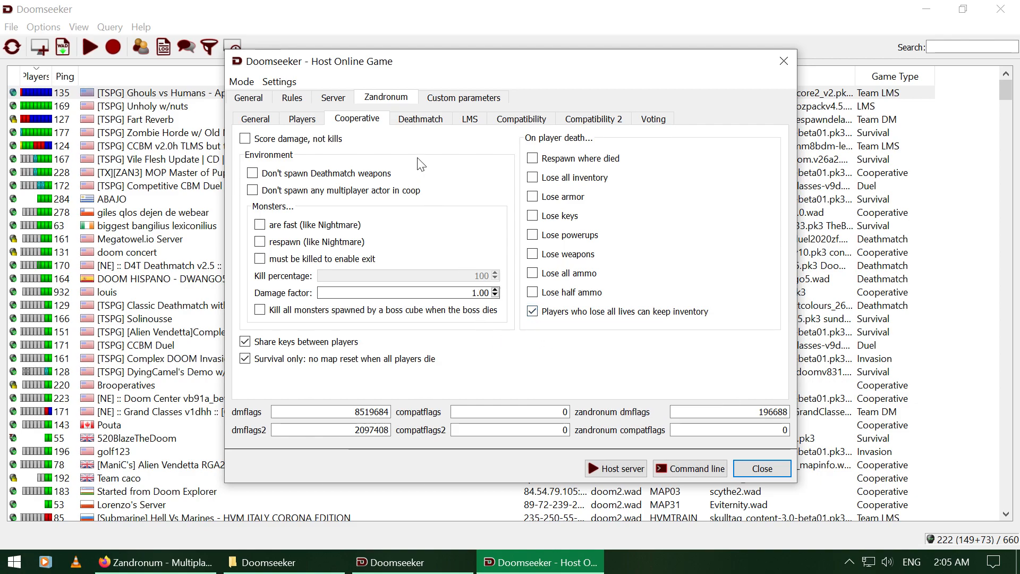
{"action": "left_click", "coordinate": [420, 119]}
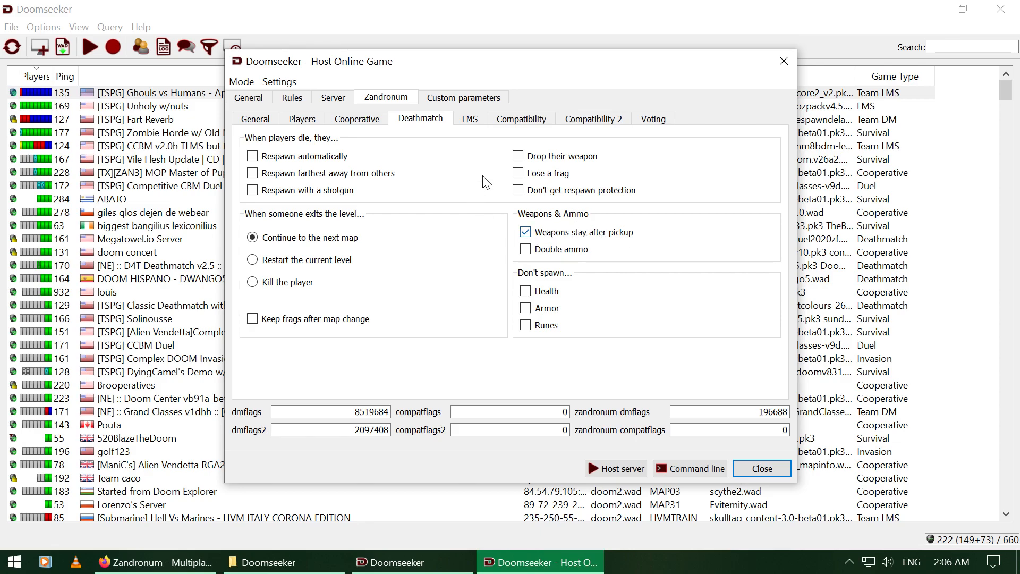
Step: Browse the LMS, Compatibility, Compatibility 2 and Voting option pages
{"action": "left_click", "coordinate": [471, 121]}
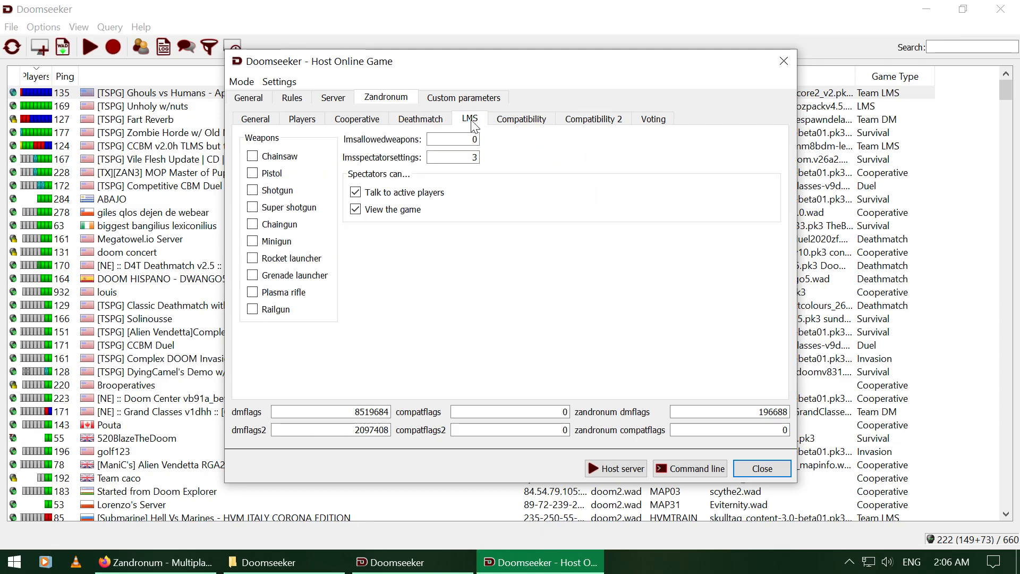
{"action": "left_click", "coordinate": [520, 122]}
{"action": "left_click", "coordinate": [594, 123]}
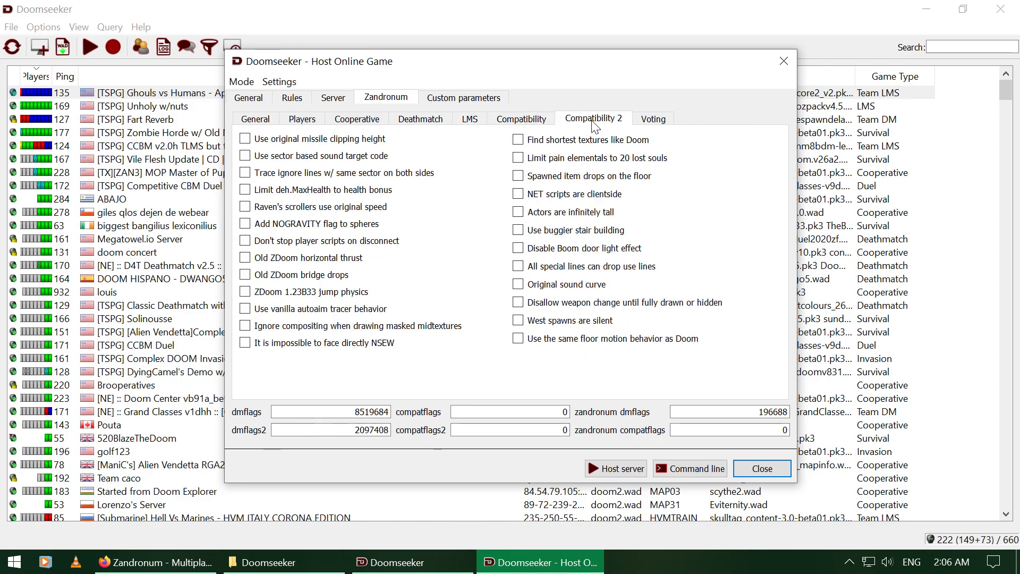
{"action": "left_click", "coordinate": [645, 121]}
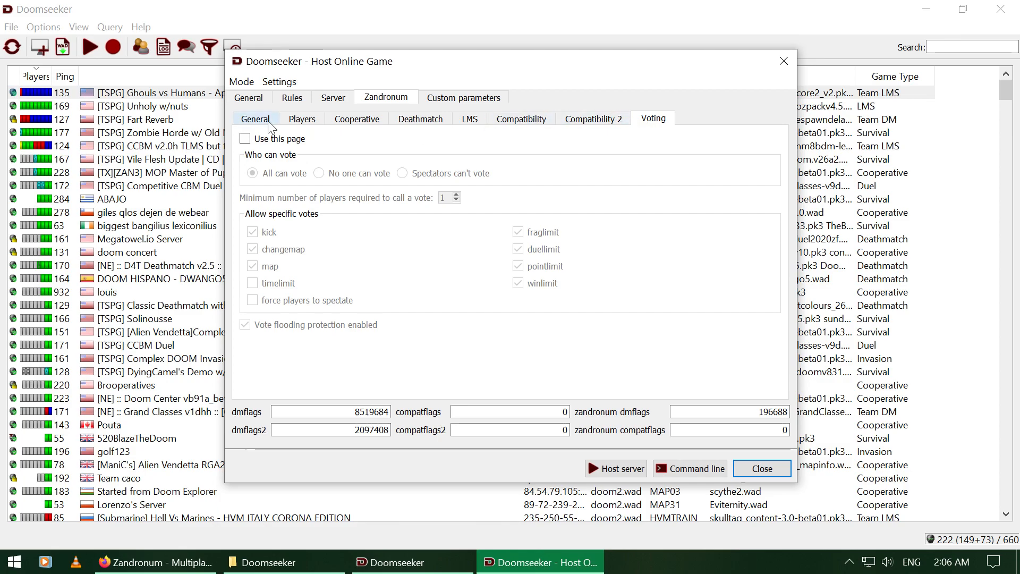
Step: Inspect the custom parameters text, leaving it as +sv_cheats 1 only
{"action": "left_click", "coordinate": [471, 100]}
{"action": "left_click", "coordinate": [384, 128]}
{"action": "key", "text": "Return"}
{"action": "key", "text": "BackSpace"}
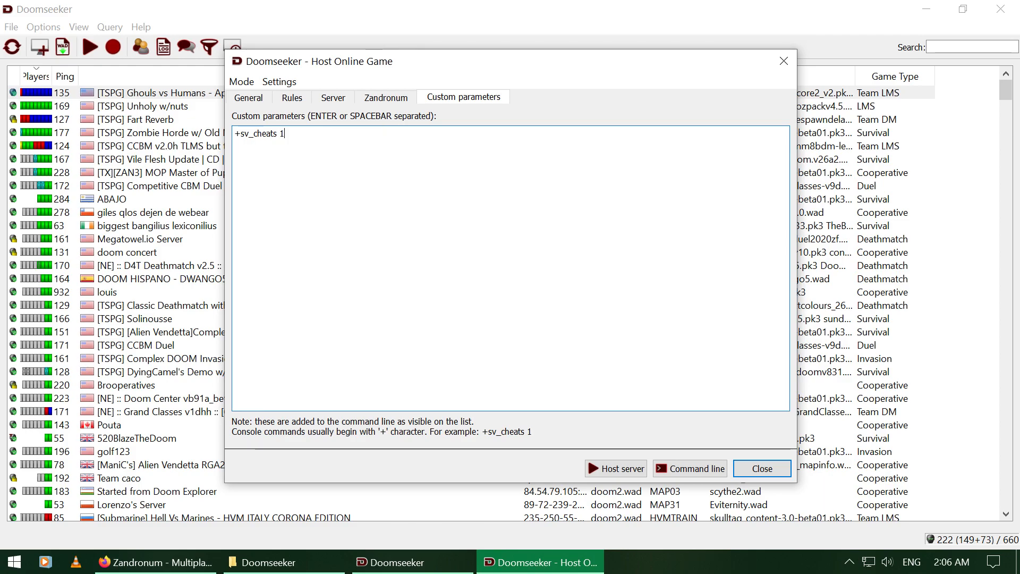
{"action": "key", "text": "ctrl+a"}
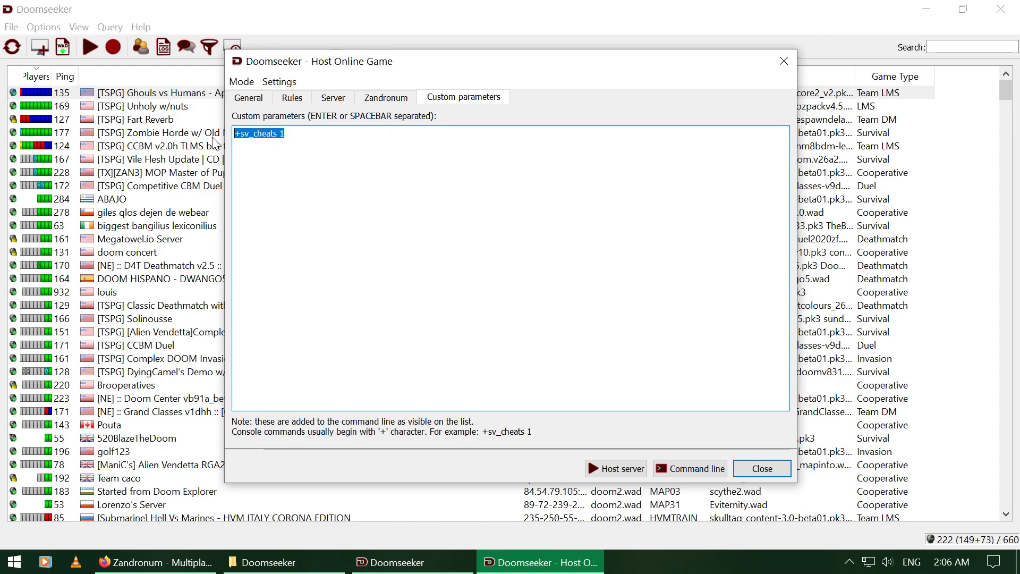
{"action": "key", "text": "Right"}
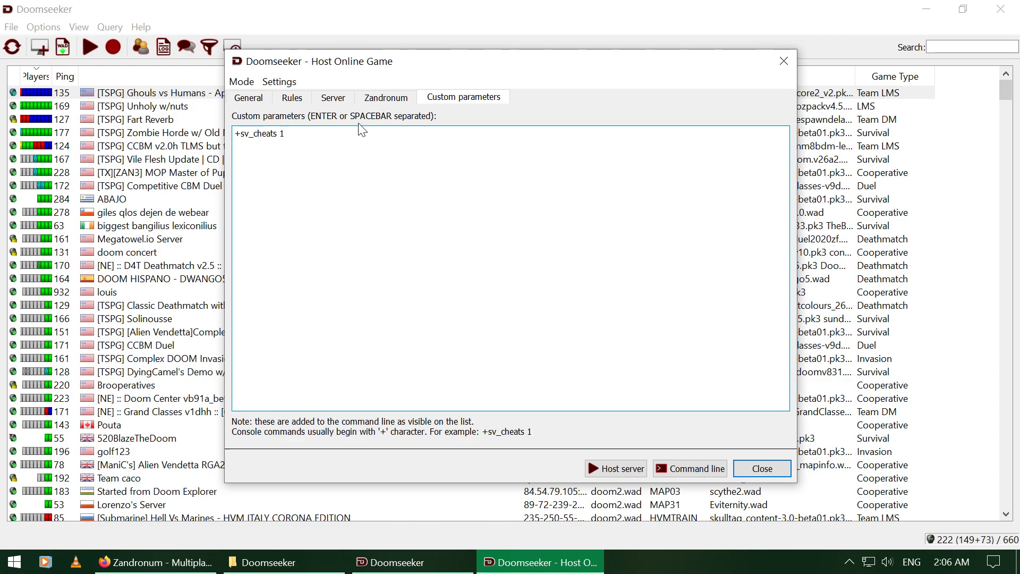
Step: Enlarge the Host Online Game window, keeping Survival game mode and 4 - Ultra-violence difficulty
{"action": "left_click", "coordinate": [244, 102]}
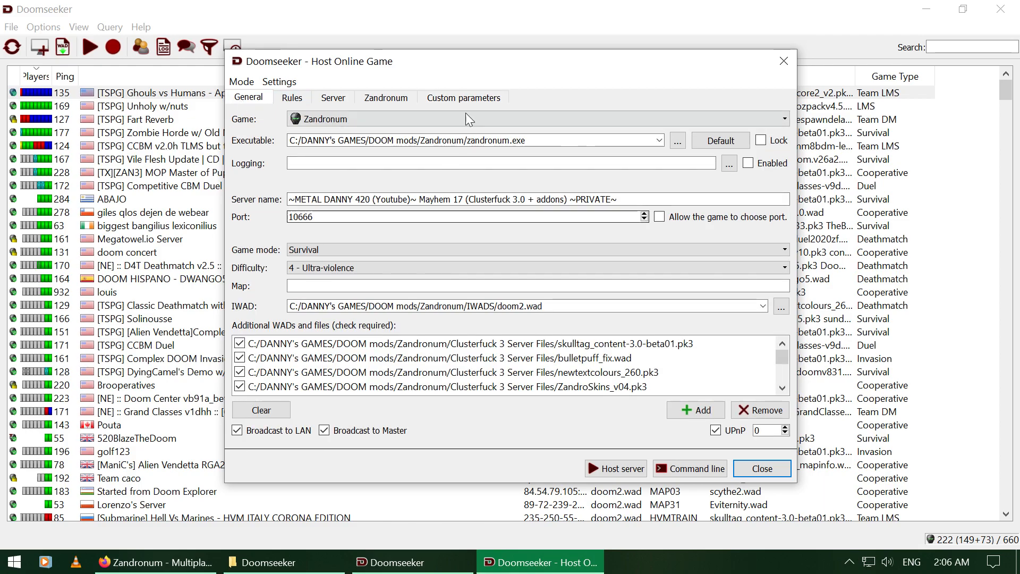
{"action": "left_click_drag", "start_coordinate": [488, 50], "coordinate": [493, 1]}
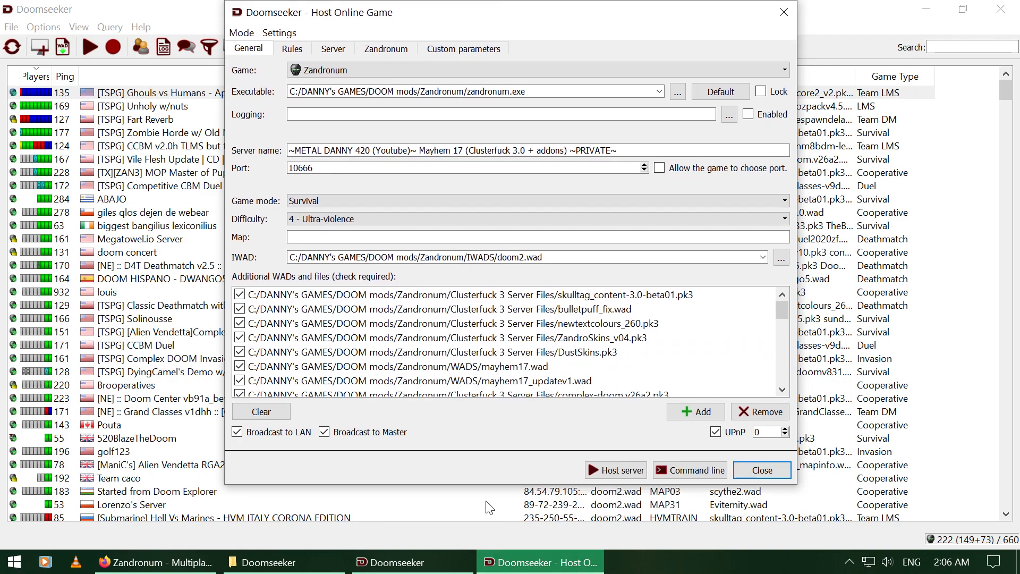
{"action": "left_click_drag", "start_coordinate": [479, 484], "coordinate": [480, 530]}
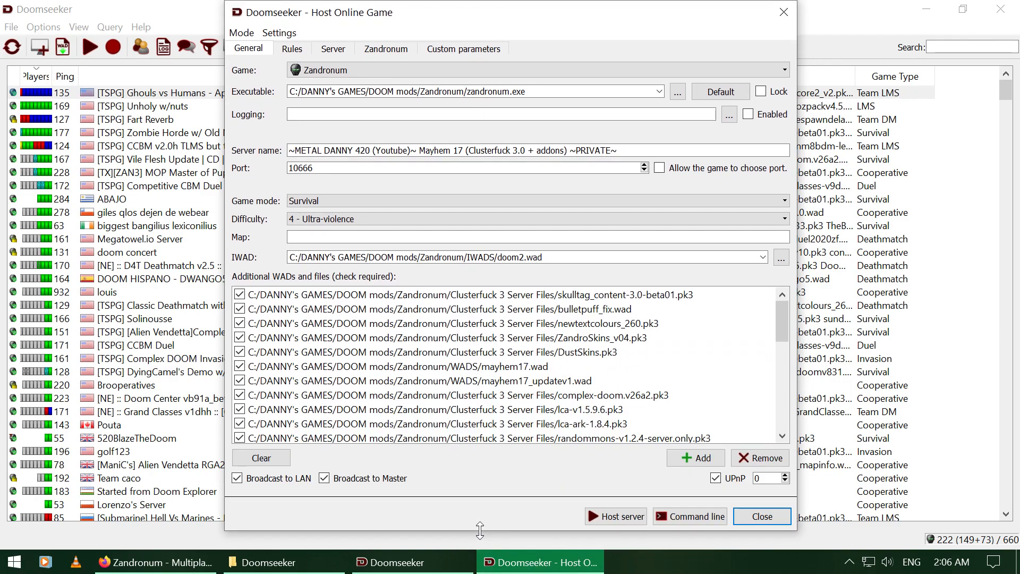
{"action": "left_click", "coordinate": [346, 203]}
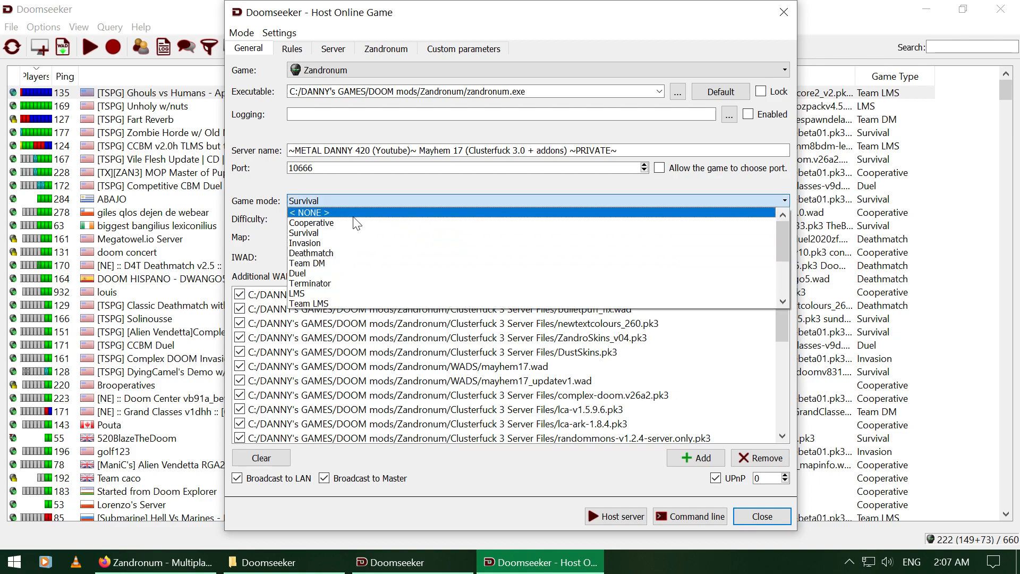
{"action": "left_click", "coordinate": [341, 234]}
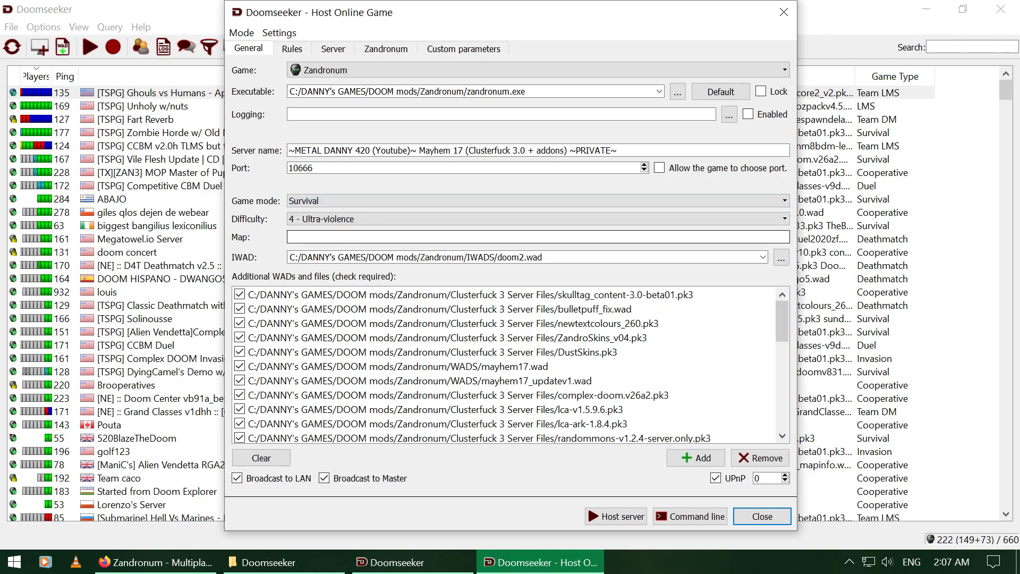
{"action": "left_click", "coordinate": [352, 218]}
{"action": "left_click", "coordinate": [352, 215]}
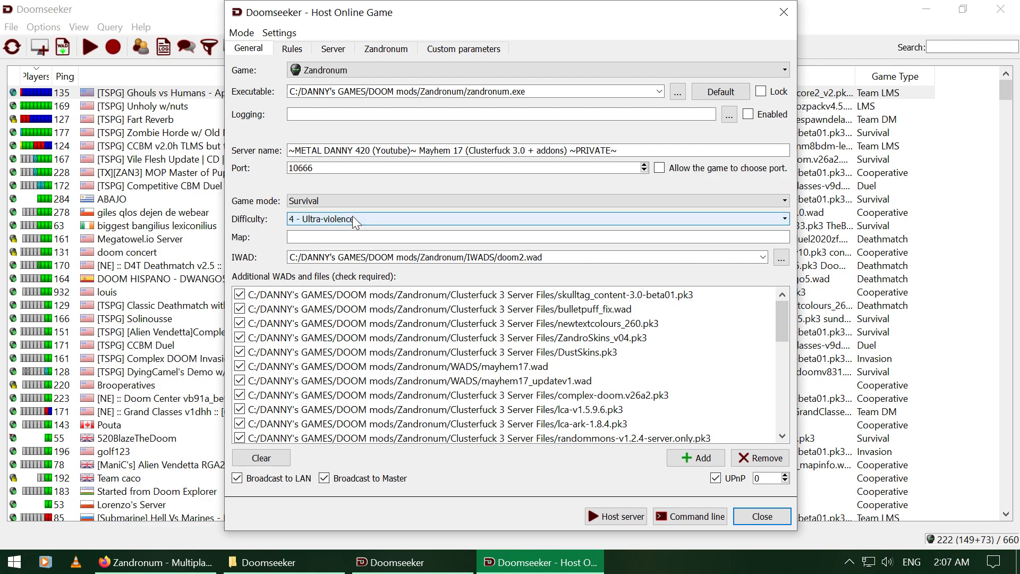
{"action": "key", "text": "Tab"}
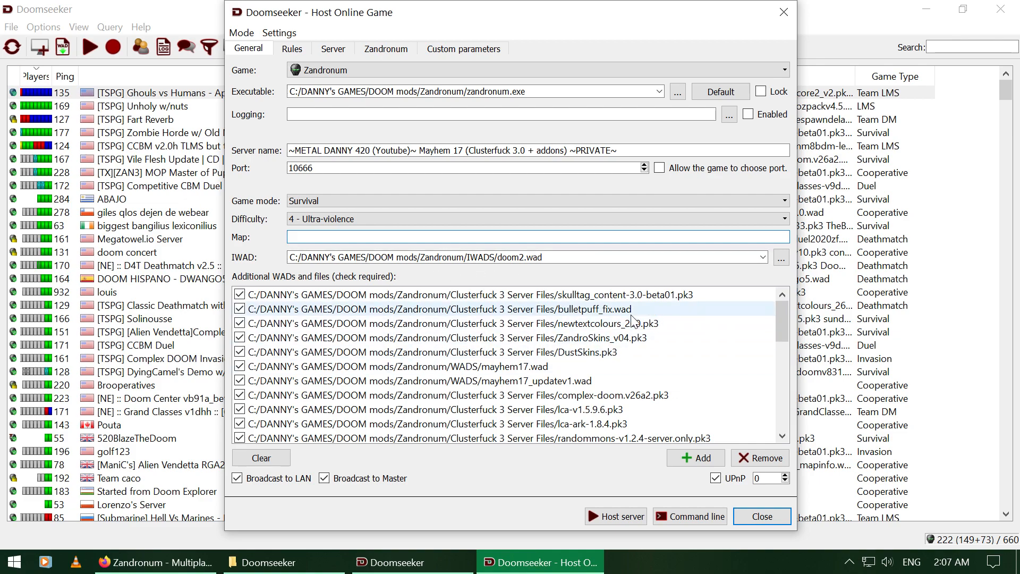
Step: Scroll the Additional WADs list, selecting txs-v1.0.1 and then mayhem17.wad to check its path
{"action": "scroll", "coordinate": [611, 362], "scroll_direction": "down", "scroll_amount": 3}
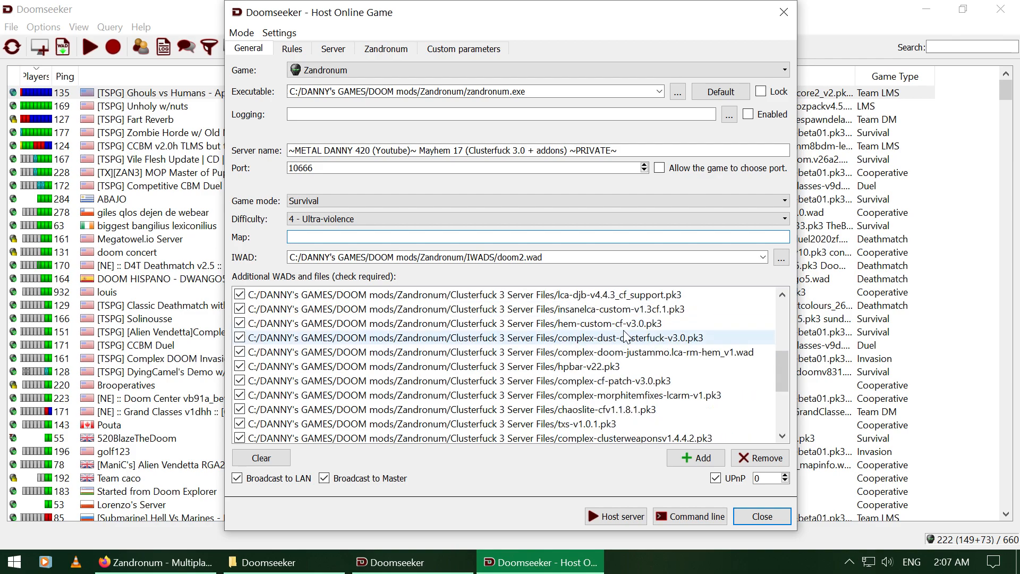
{"action": "scroll", "coordinate": [558, 372], "scroll_direction": "up", "scroll_amount": 3}
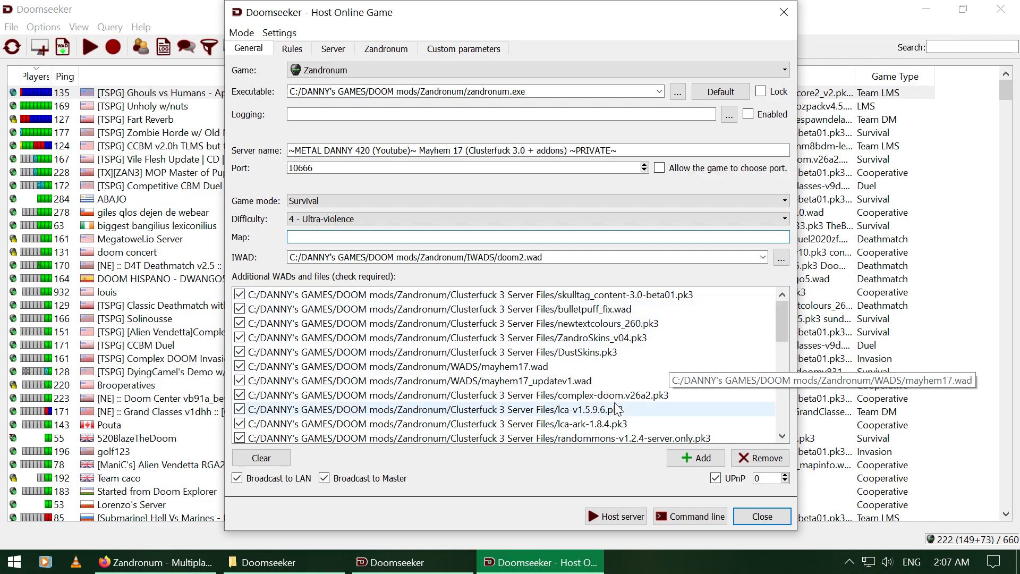
{"action": "scroll", "coordinate": [648, 374], "scroll_direction": "down", "scroll_amount": 1}
{"action": "scroll", "coordinate": [649, 372], "scroll_direction": "down", "scroll_amount": 3}
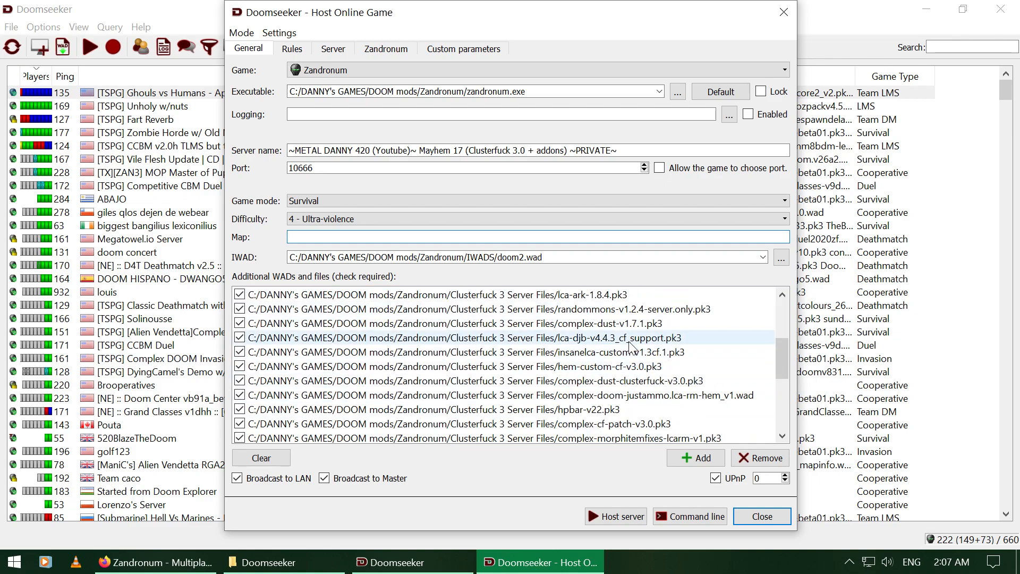
{"action": "scroll", "coordinate": [647, 345], "scroll_direction": "down", "scroll_amount": 1}
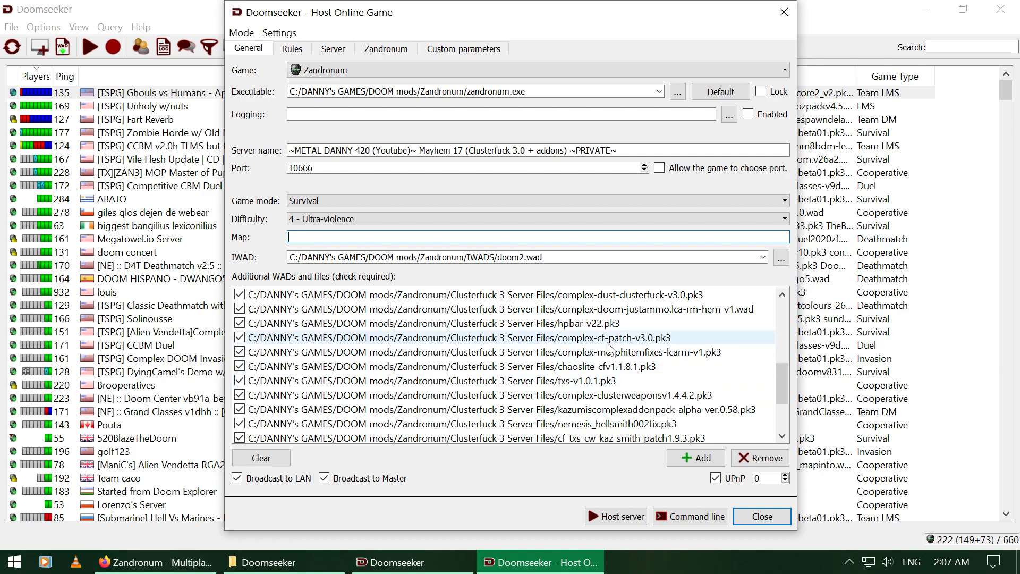
{"action": "scroll", "coordinate": [611, 351], "scroll_direction": "down", "scroll_amount": 2}
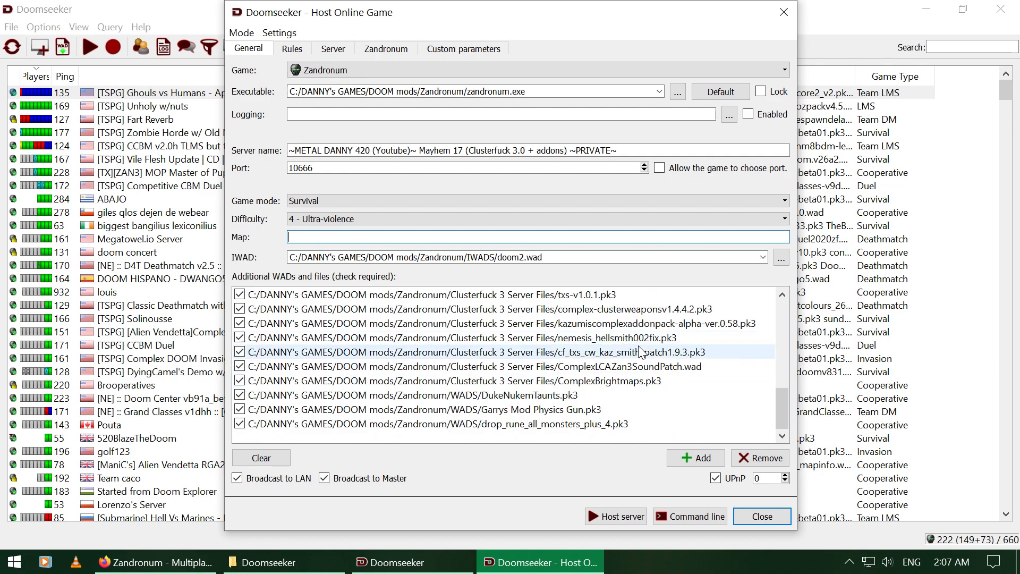
{"action": "scroll", "coordinate": [641, 352], "scroll_direction": "up", "scroll_amount": 3}
{"action": "scroll", "coordinate": [641, 351], "scroll_direction": "up", "scroll_amount": 1}
{"action": "scroll", "coordinate": [639, 348], "scroll_direction": "down", "scroll_amount": 1}
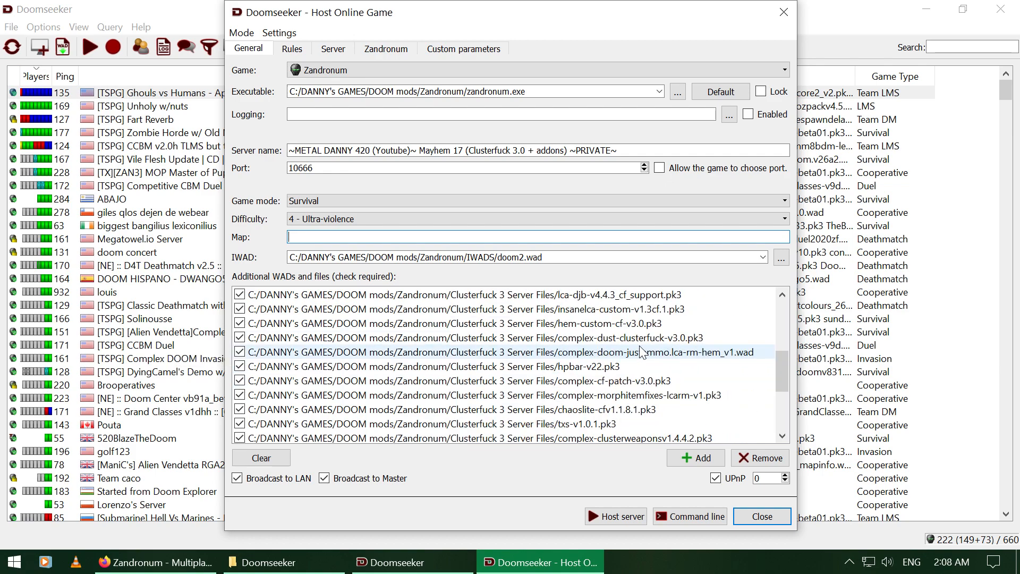
{"action": "scroll", "coordinate": [640, 347], "scroll_direction": "down", "scroll_amount": 1}
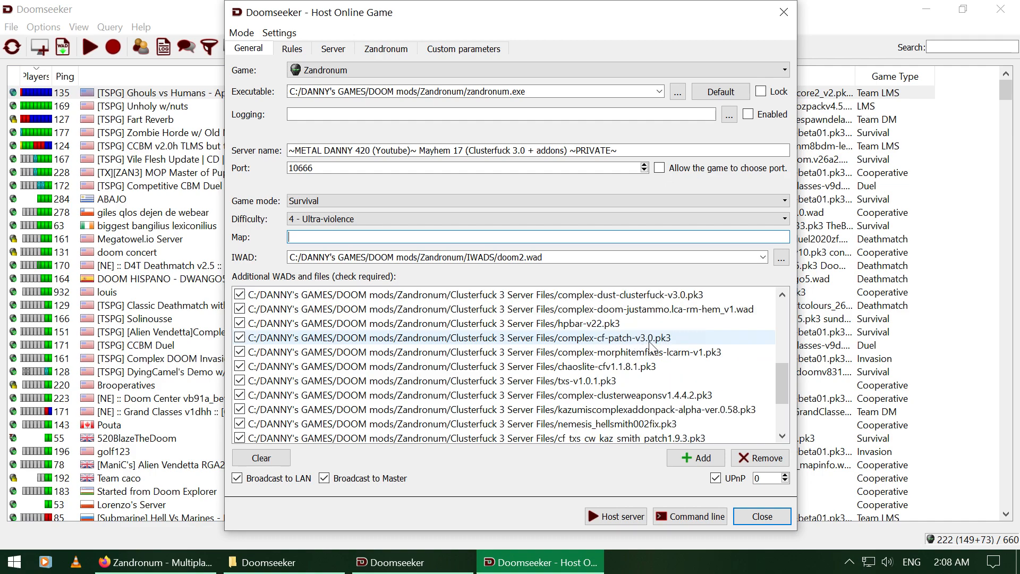
{"action": "scroll", "coordinate": [601, 393], "scroll_direction": "down", "scroll_amount": 2}
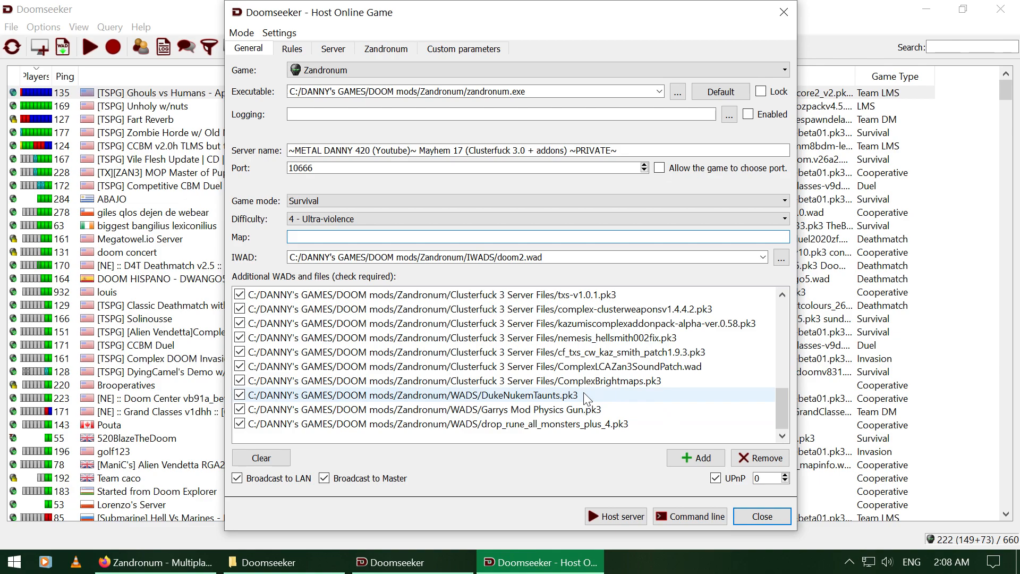
{"action": "scroll", "coordinate": [626, 388], "scroll_direction": "up", "scroll_amount": 2}
{"action": "left_click", "coordinate": [628, 386]}
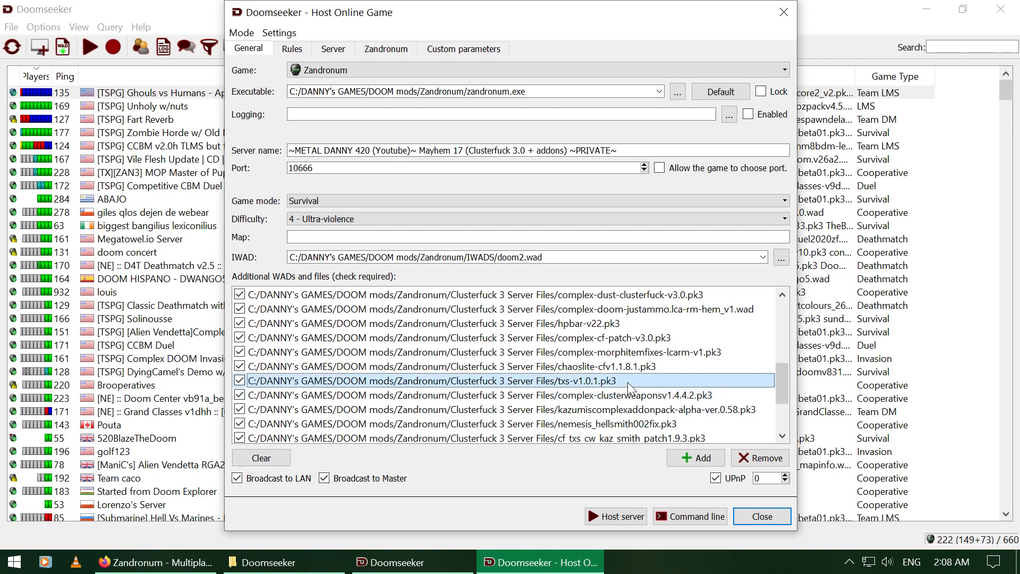
{"action": "scroll", "coordinate": [629, 386], "scroll_direction": "up", "scroll_amount": 5}
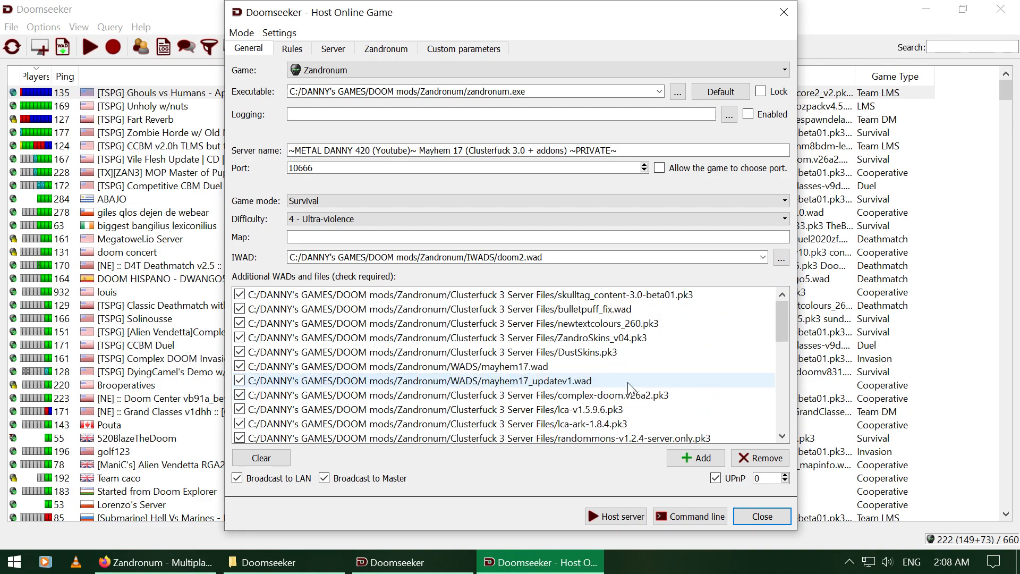
{"action": "left_click", "coordinate": [514, 368]}
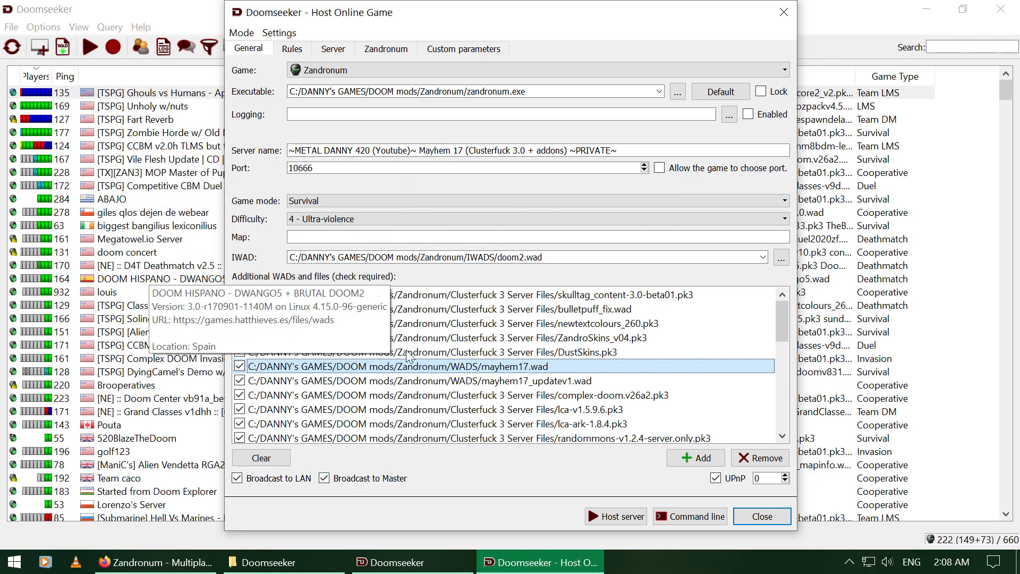
Step: Open Save game configuration, browse the HOST CONFIG .ini files, then cancel without saving
{"action": "left_click", "coordinate": [279, 33]}
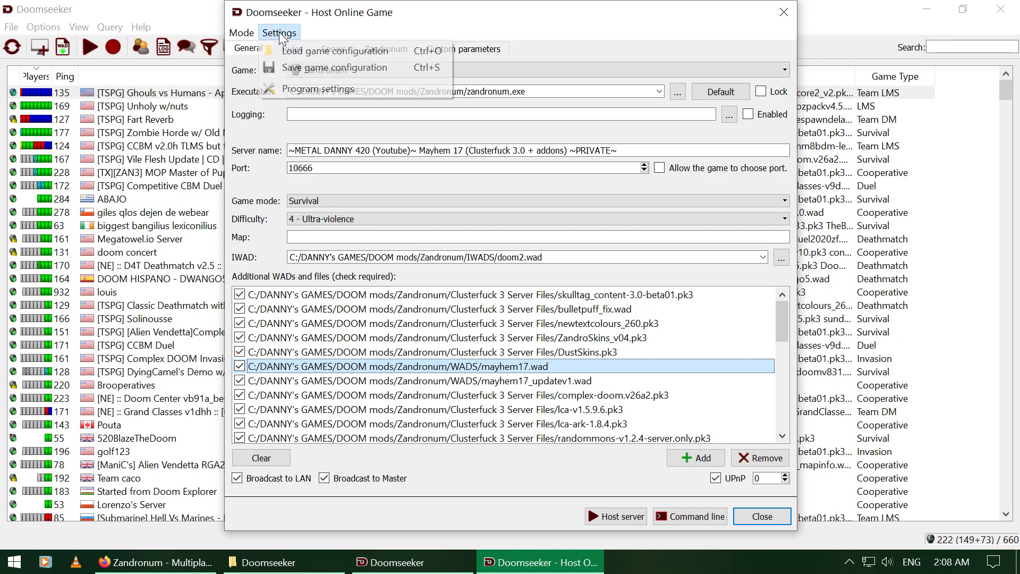
{"action": "left_click", "coordinate": [333, 68]}
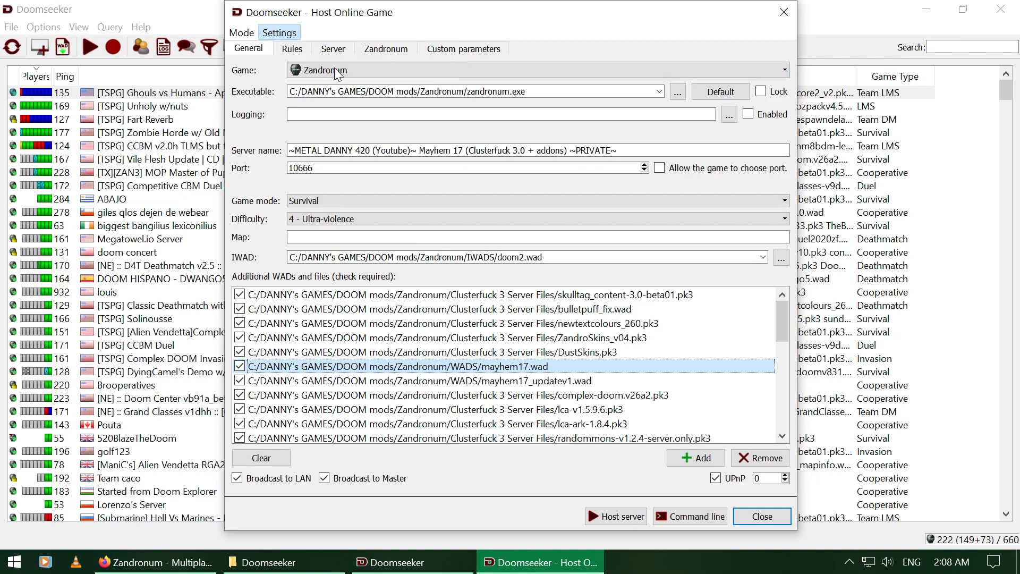
{"action": "left_click_drag", "start_coordinate": [658, 38], "coordinate": [662, 226]}
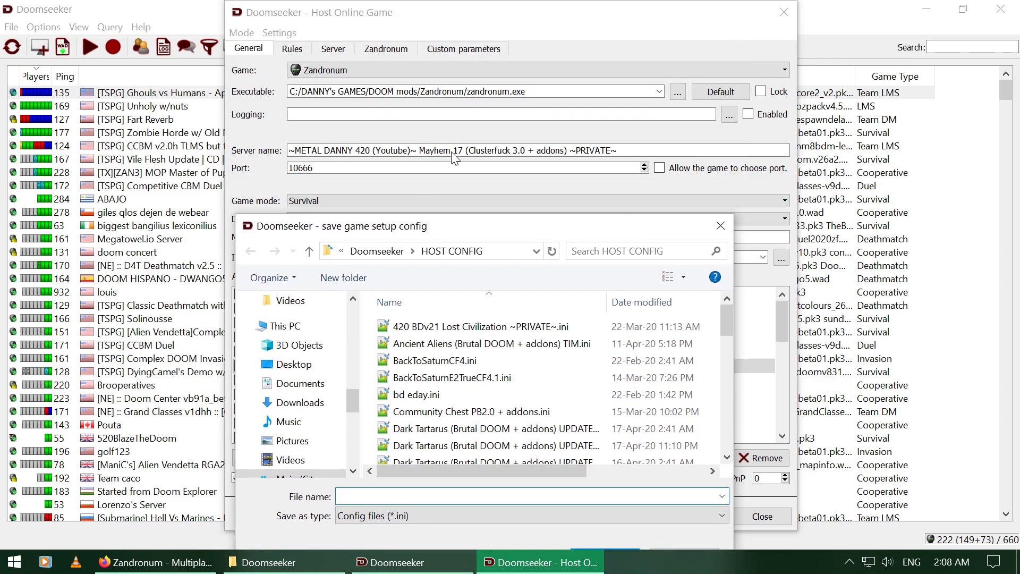
{"action": "left_click_drag", "start_coordinate": [566, 235], "coordinate": [572, 121]}
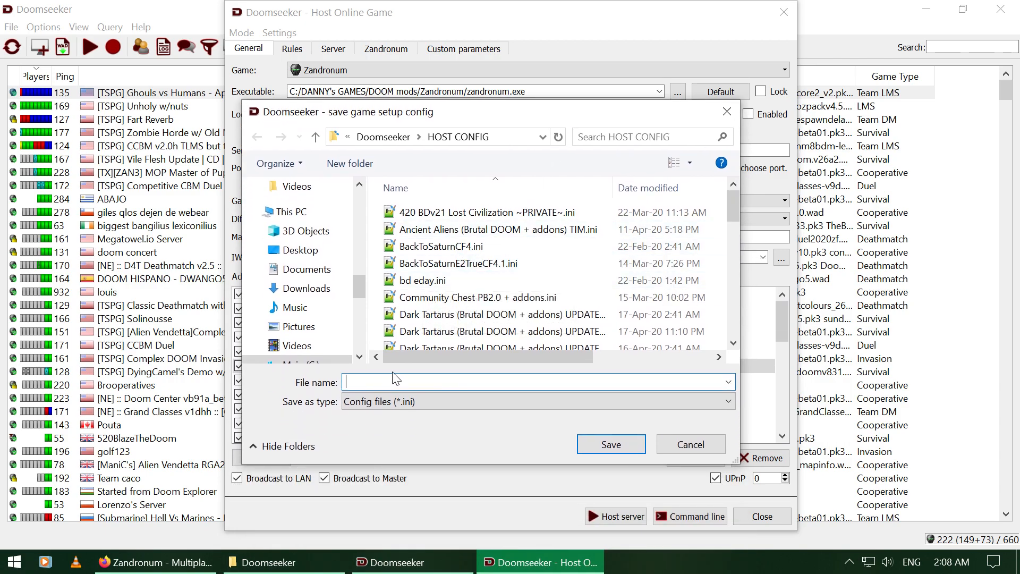
{"action": "scroll", "coordinate": [553, 239], "scroll_direction": "down", "scroll_amount": 8}
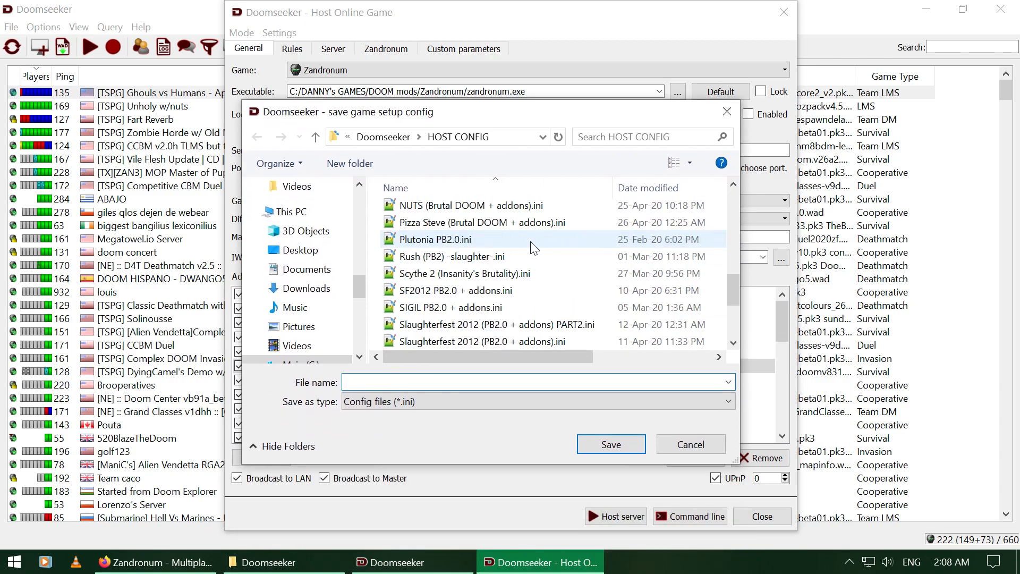
{"action": "scroll", "coordinate": [534, 247], "scroll_direction": "down", "scroll_amount": 2}
{"action": "scroll", "coordinate": [534, 247], "scroll_direction": "down", "scroll_amount": 1}
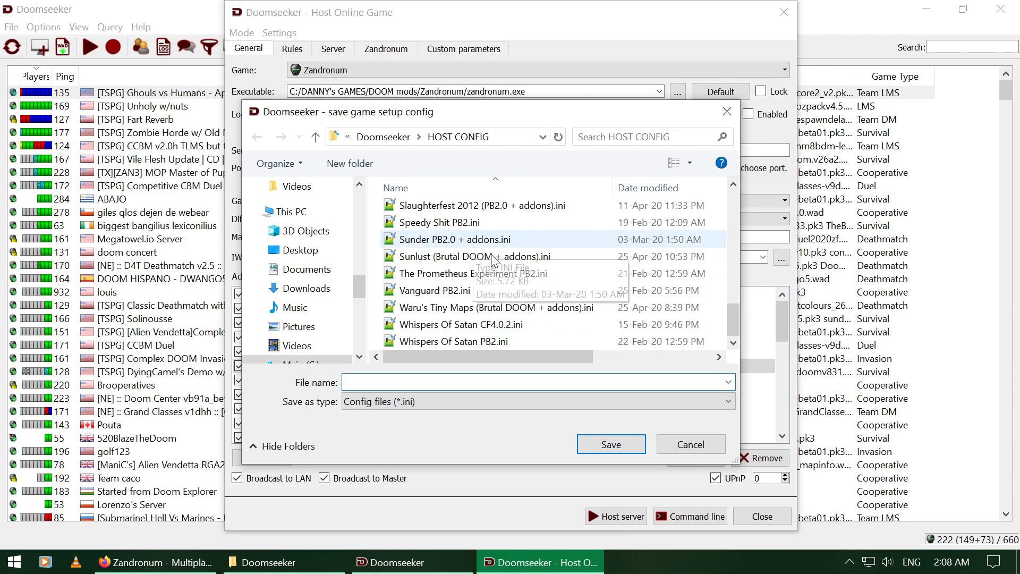
{"action": "scroll", "coordinate": [520, 308], "scroll_direction": "up", "scroll_amount": 12}
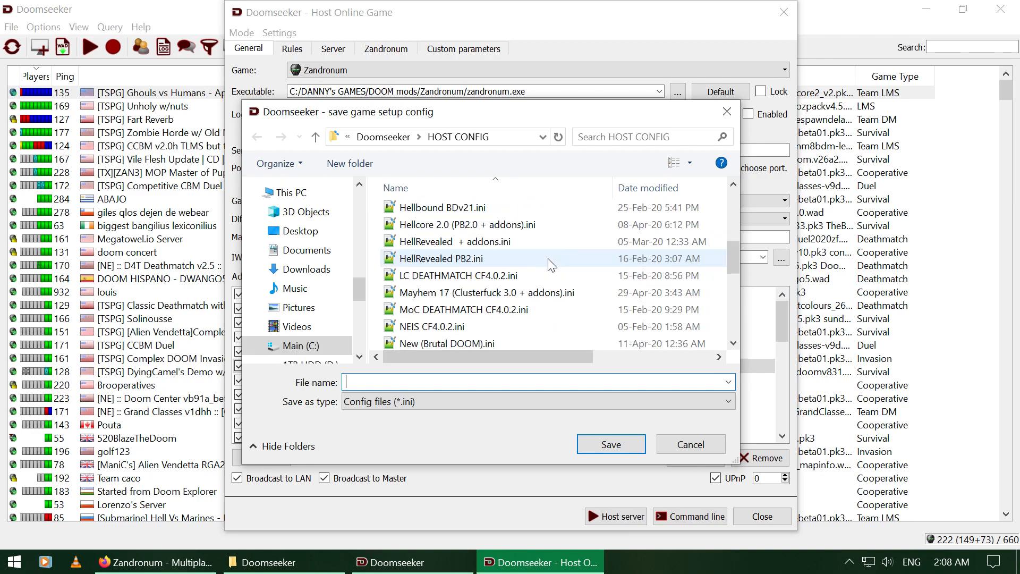
{"action": "left_click", "coordinate": [729, 112]}
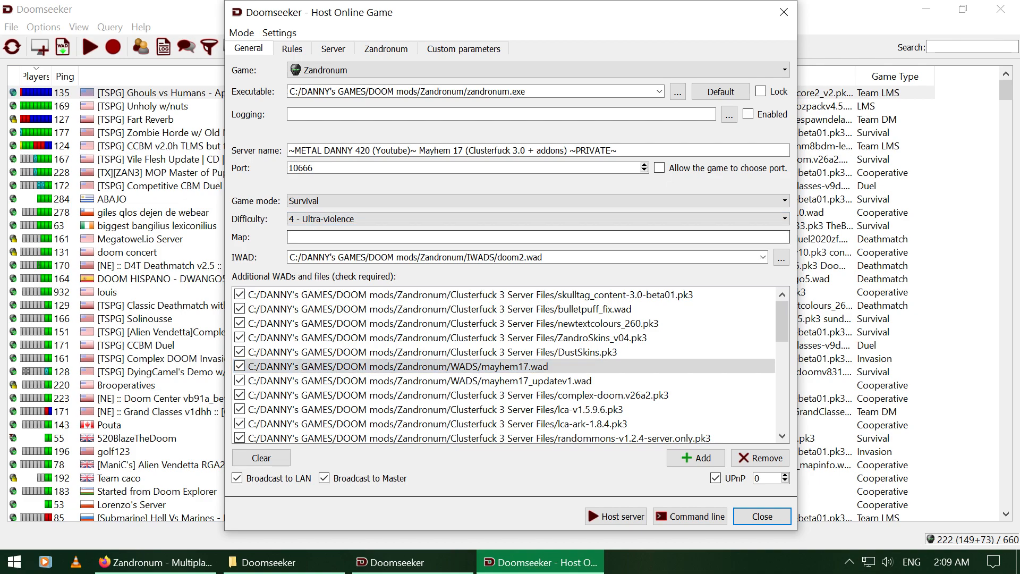
Step: Host the Mayhem 17 Clusterfuck survival server with the Map field left empty
{"action": "key", "text": "Tab"}
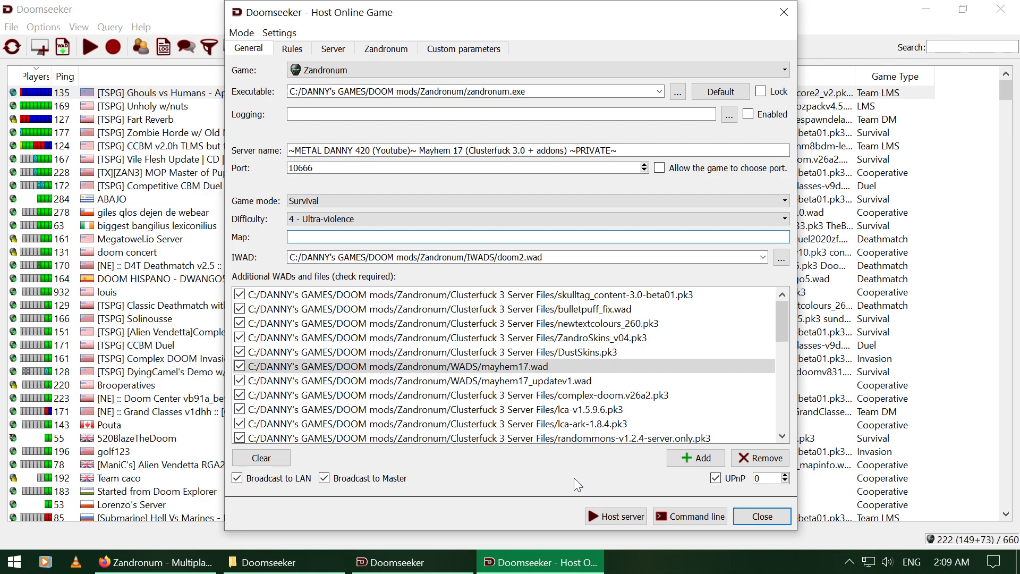
{"action": "left_click", "coordinate": [602, 520]}
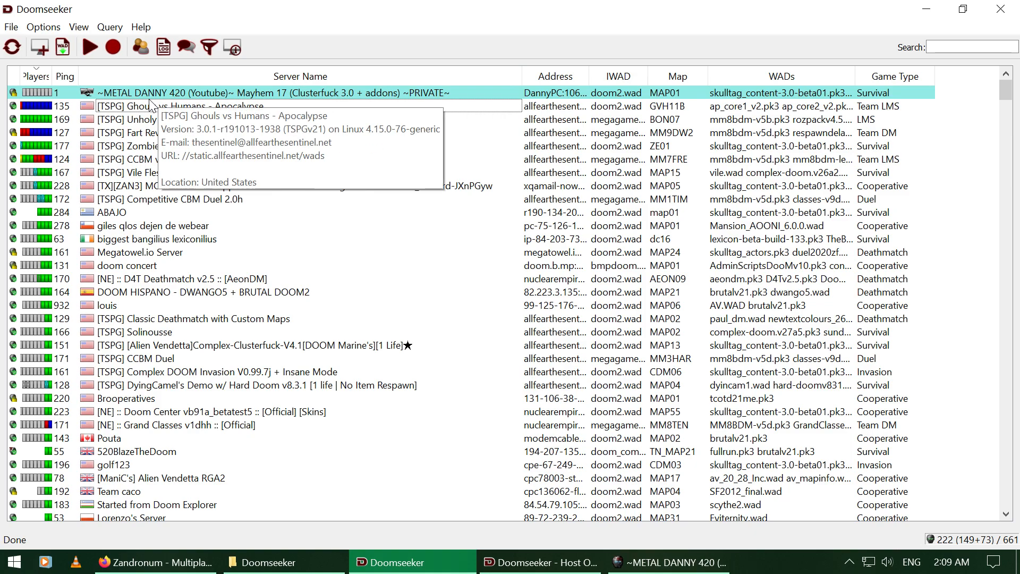
Step: Search 'mayhem 1', refresh, and join the hosted Mayhem 17 server with its saved password
{"action": "left_click", "coordinate": [929, 46]}
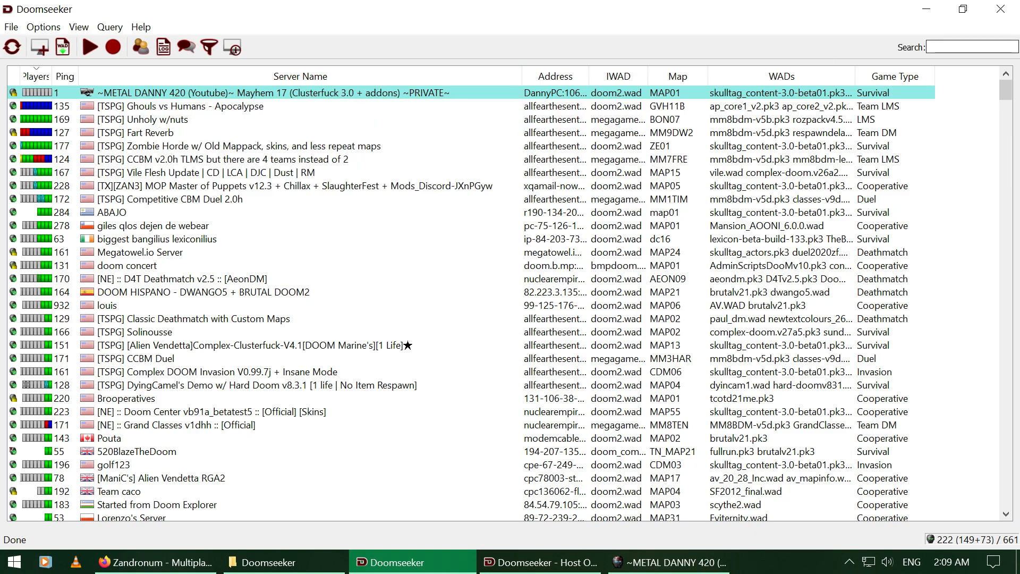
{"action": "type", "text": "mayhem"}
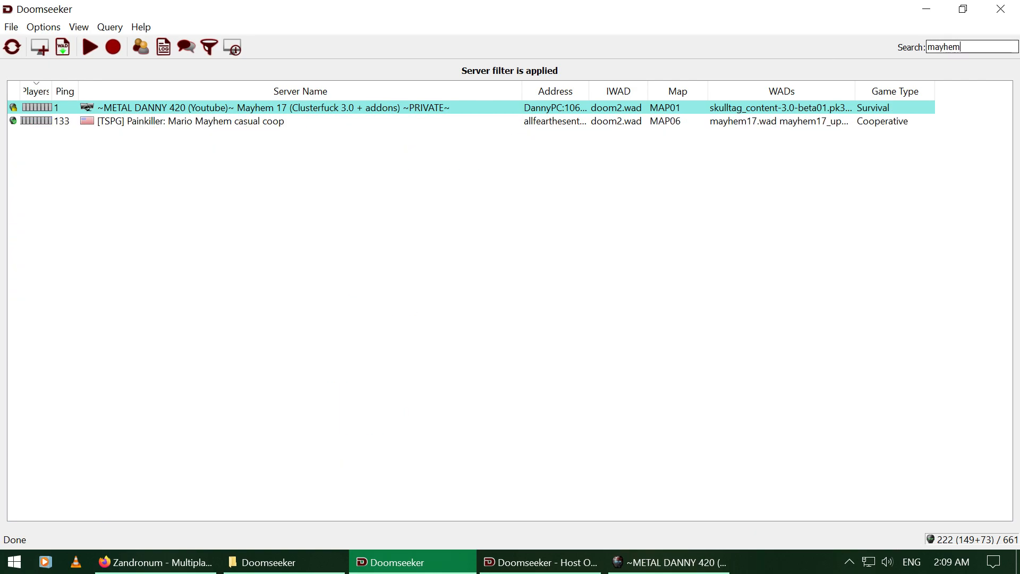
{"action": "type", "text": " 17"}
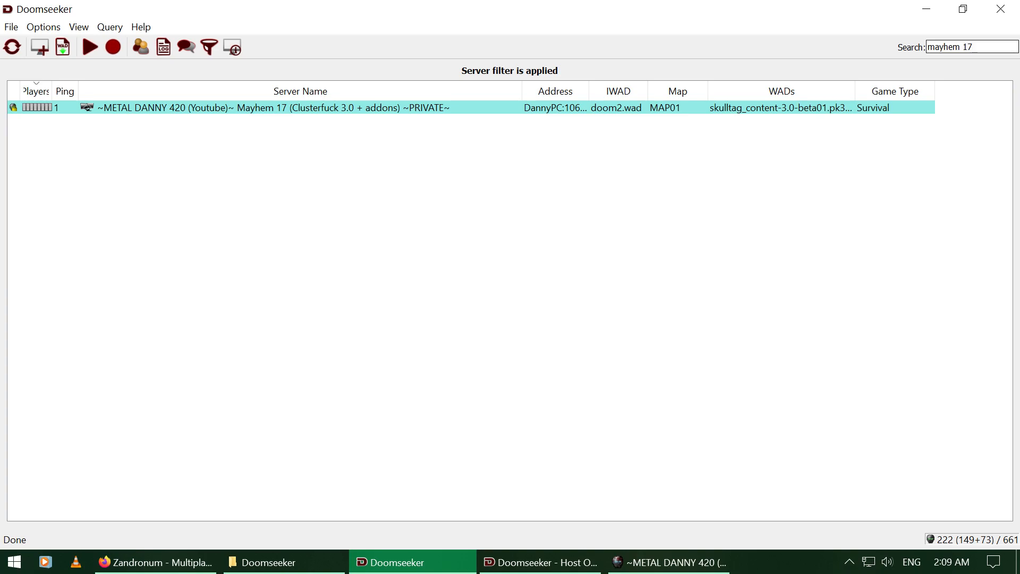
{"action": "left_click", "coordinate": [13, 48]}
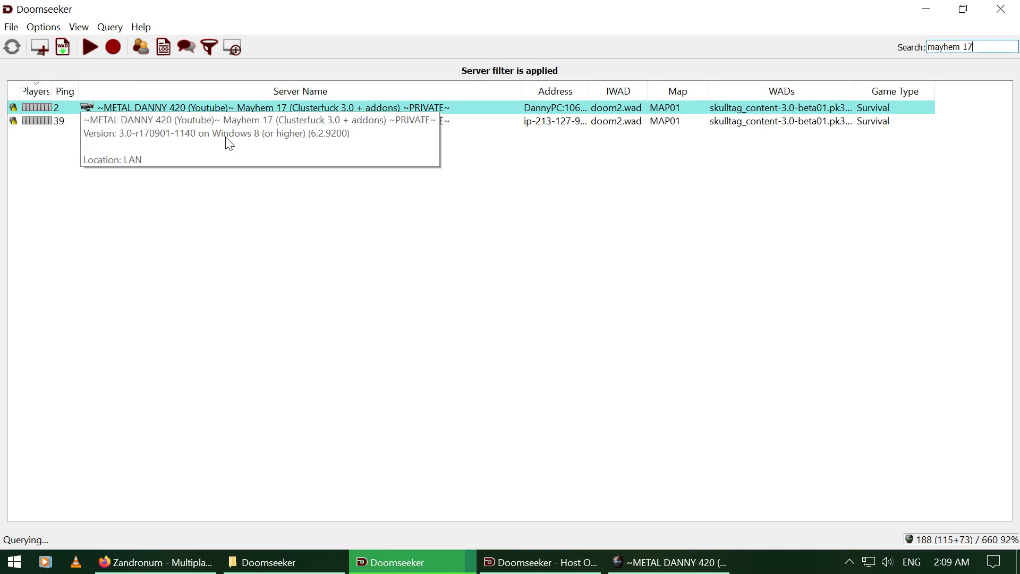
{"action": "double_click", "coordinate": [152, 126]}
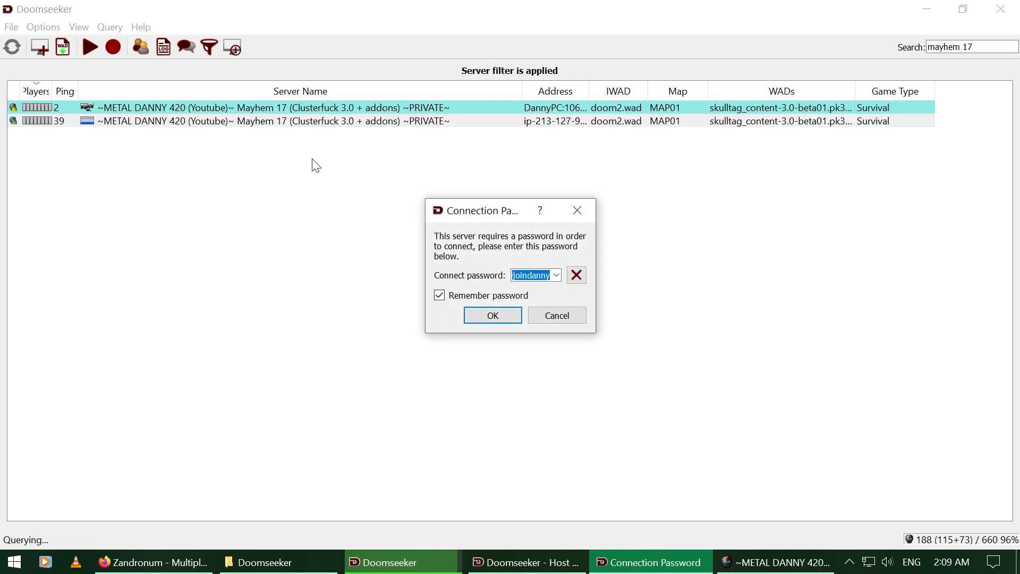
{"action": "left_click", "coordinate": [482, 317]}
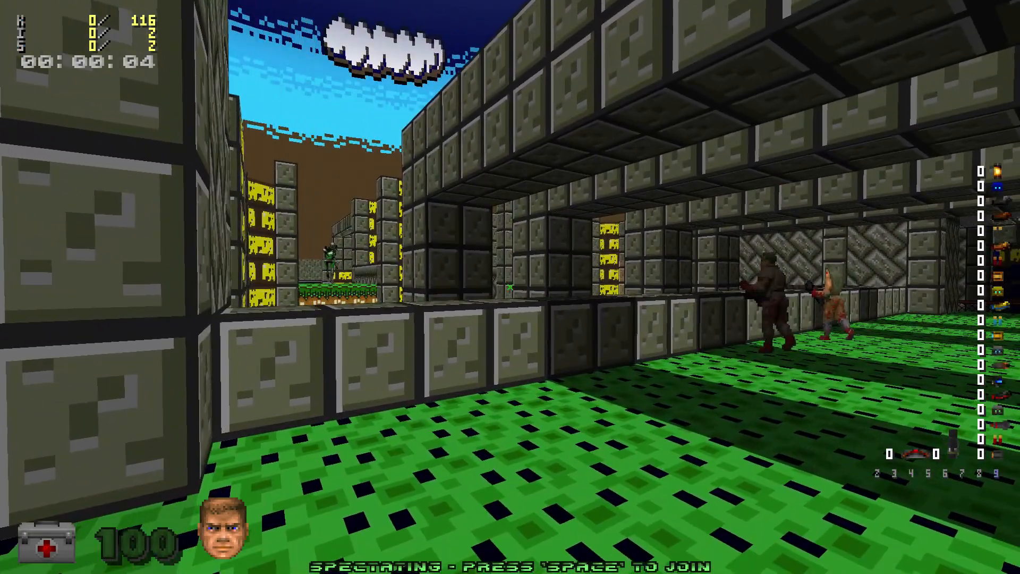
Step: Join the Survival Co-op match on MAP01, wait out the countdown, then open the console
{"action": "key", "text": "space"}
{"action": "key", "text": "Return"}
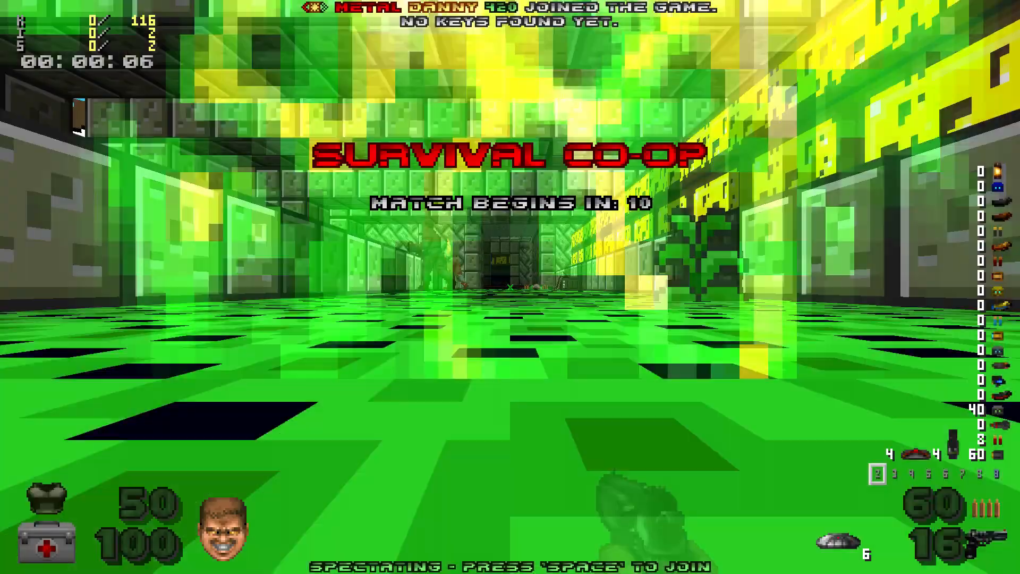
{"action": "key", "text": "s"}
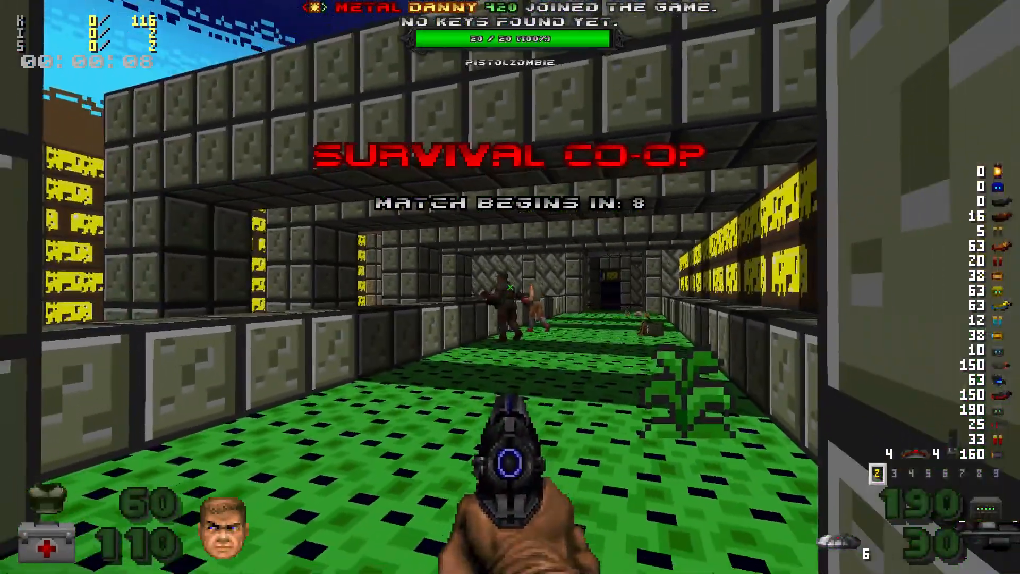
{"action": "key", "text": "Tab"}
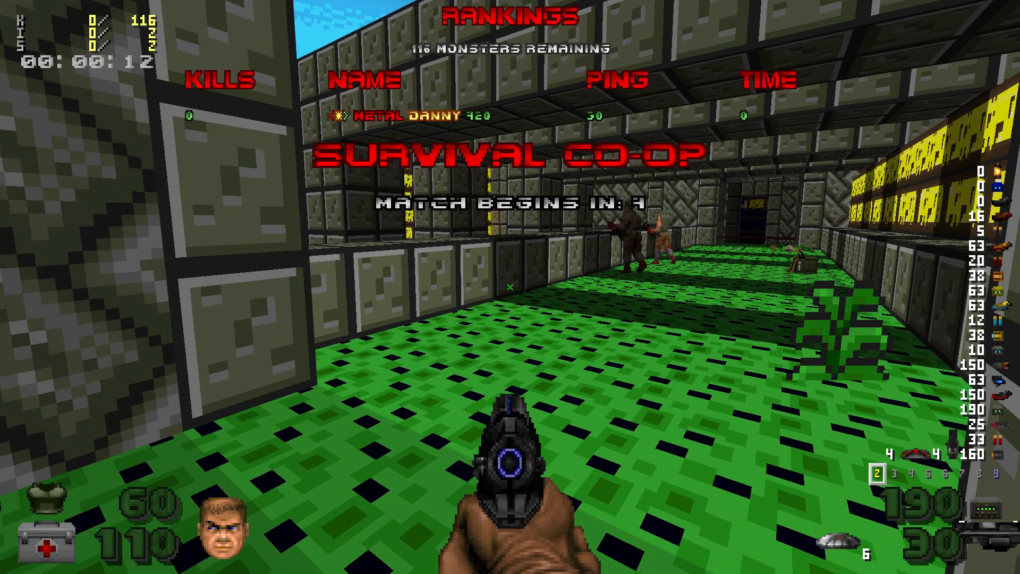
{"action": "key", "text": "Tab"}
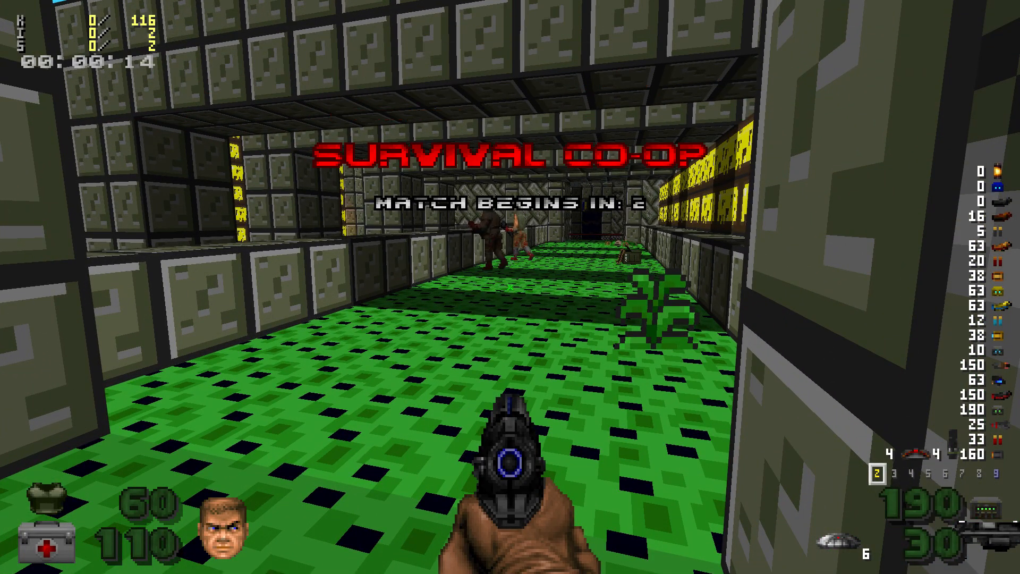
{"action": "key", "text": "w"}
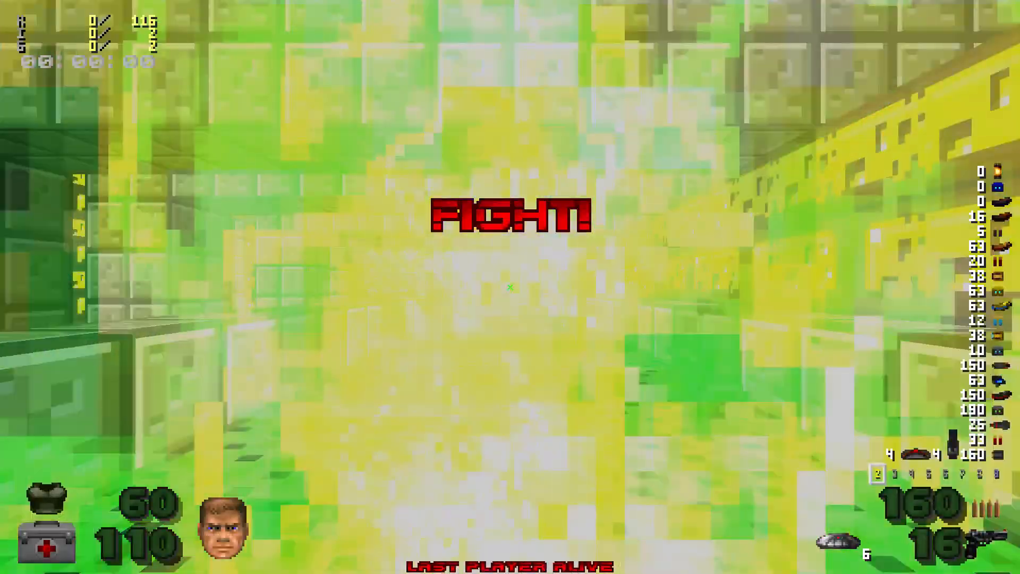
{"action": "key", "text": "grave"}
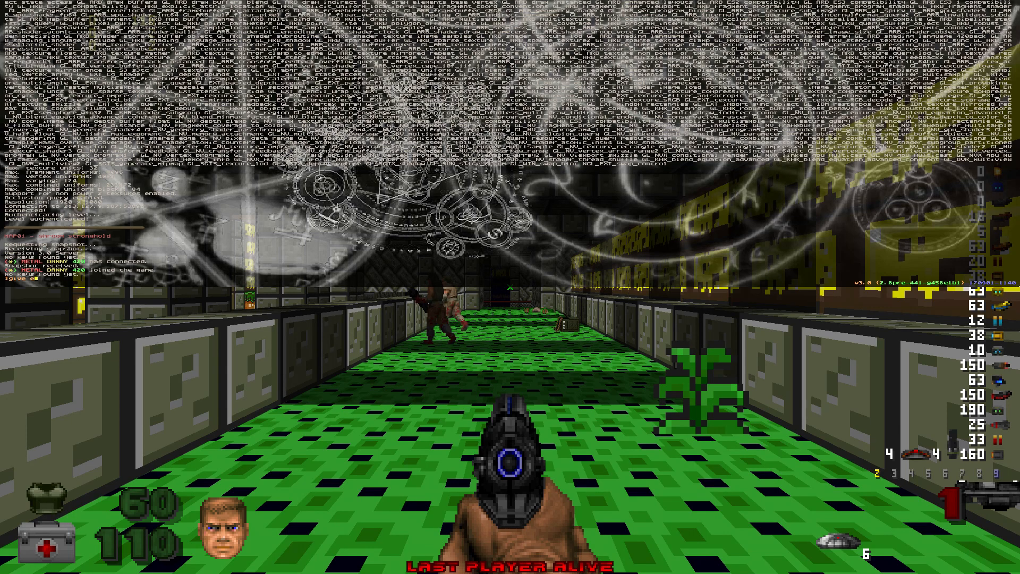
Step: Run 'give everything' in the console and return to the game
{"action": "type", "text": "give everything"}
{"action": "key", "text": "Return"}
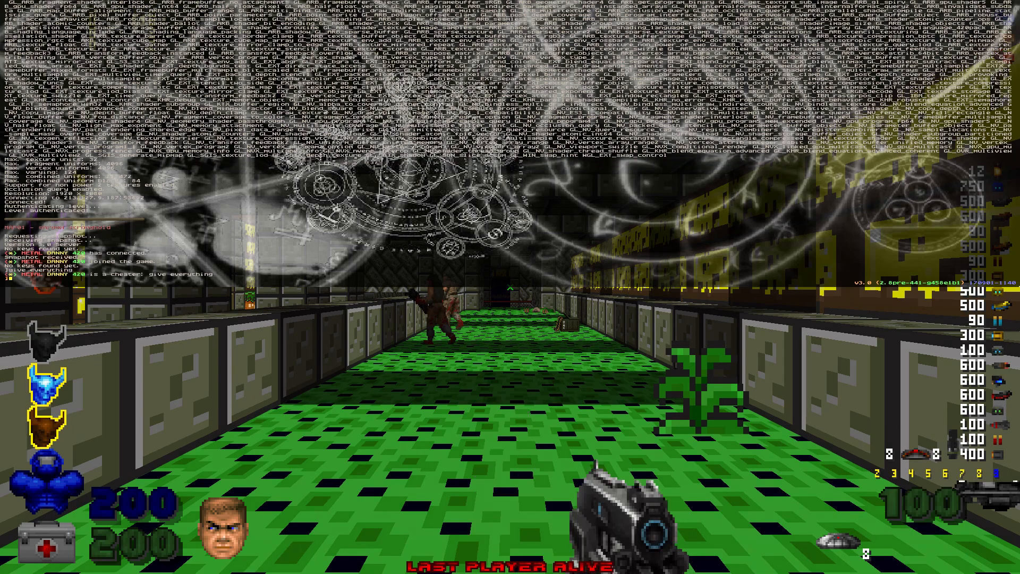
{"action": "key", "text": "grave"}
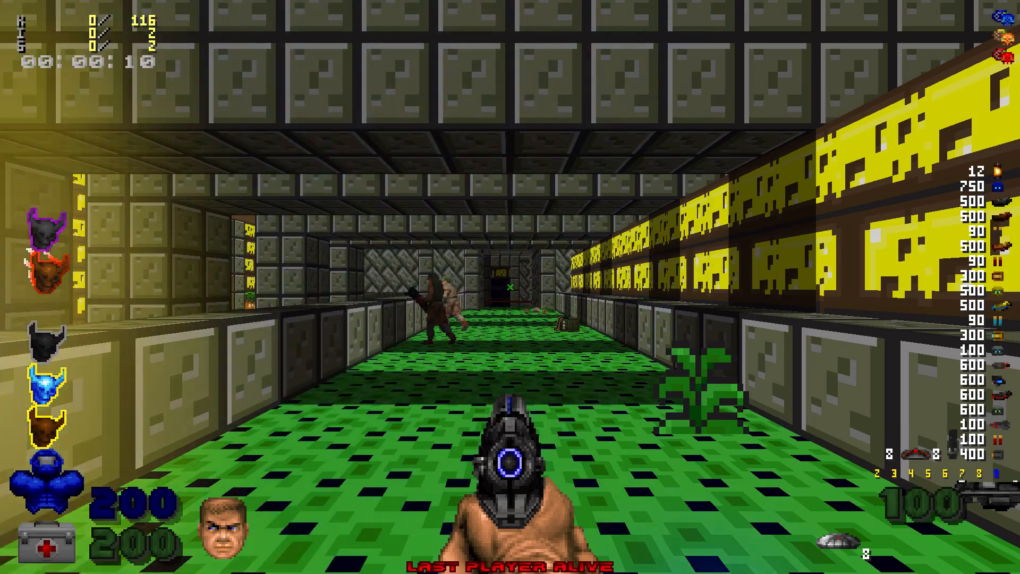
Step: Cycle through the new weapons in slots 9, 6, 2, 8 and 9
{"action": "key", "text": "9"}
{"action": "key", "text": "6"}
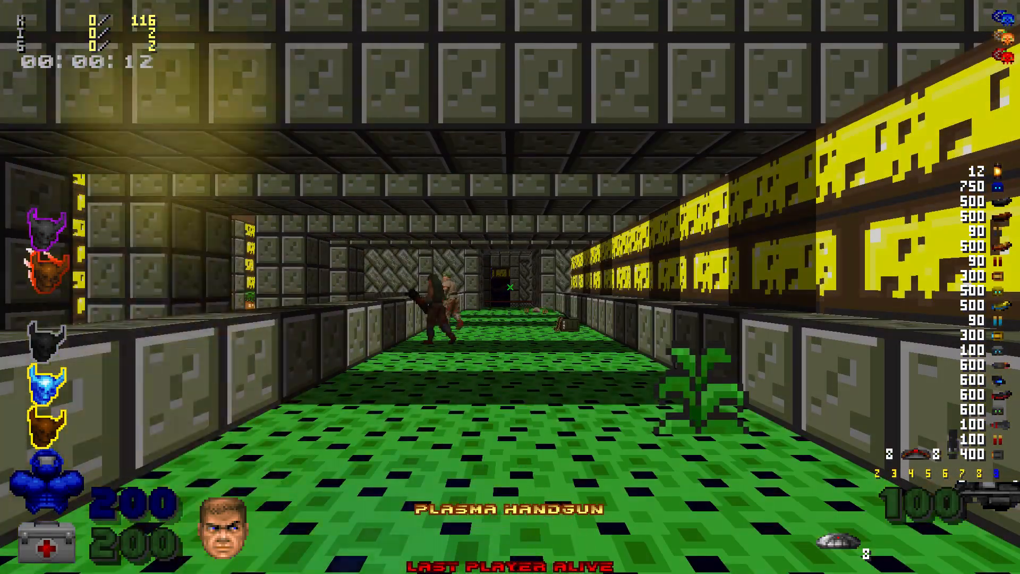
{"action": "key", "text": "6"}
{"action": "key", "text": "6"}
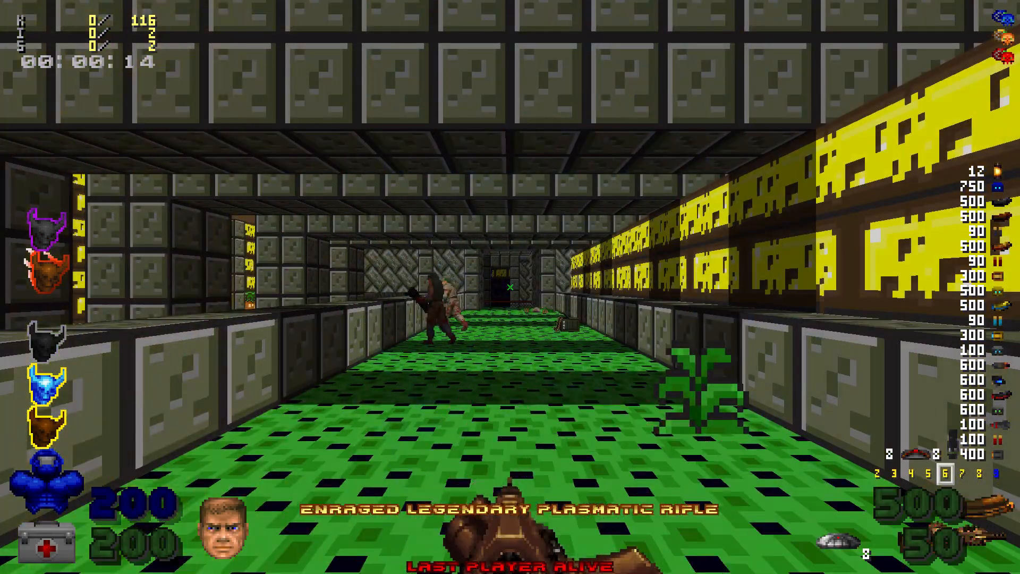
{"action": "key", "text": "6"}
{"action": "key", "text": "6"}
{"action": "key", "text": "6"}
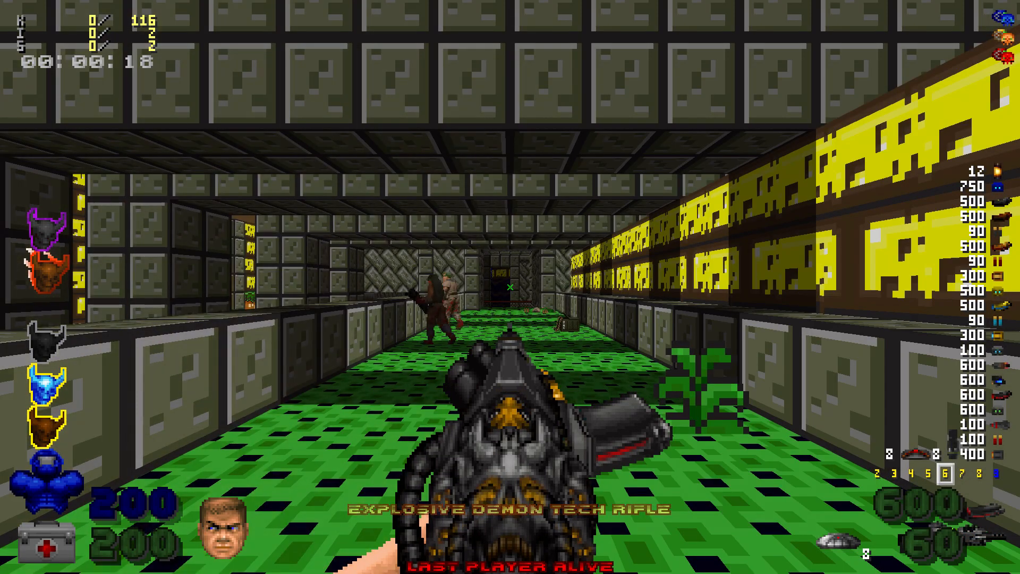
{"action": "key", "text": "2"}
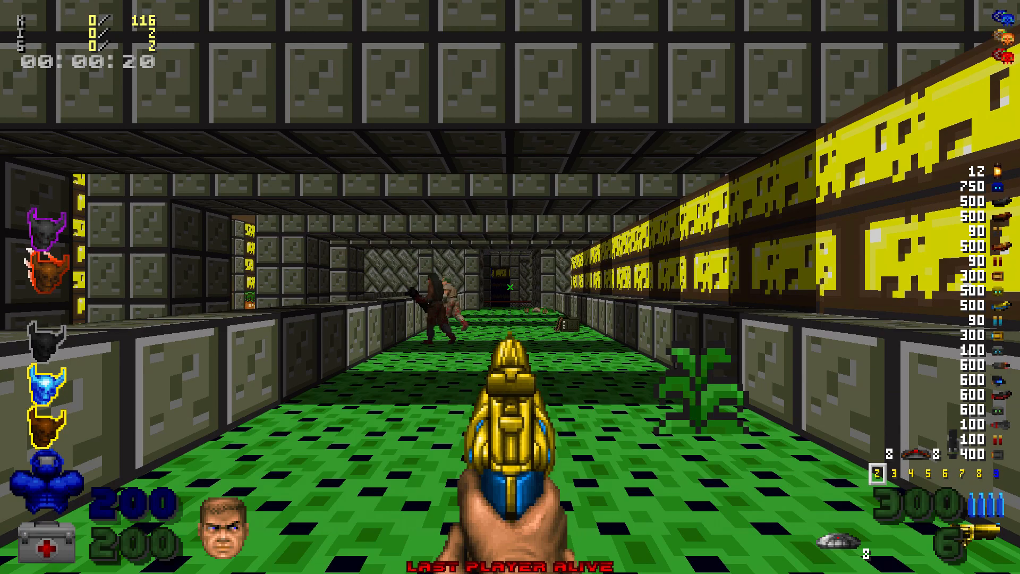
{"action": "key", "text": "2"}
{"action": "key", "text": "8"}
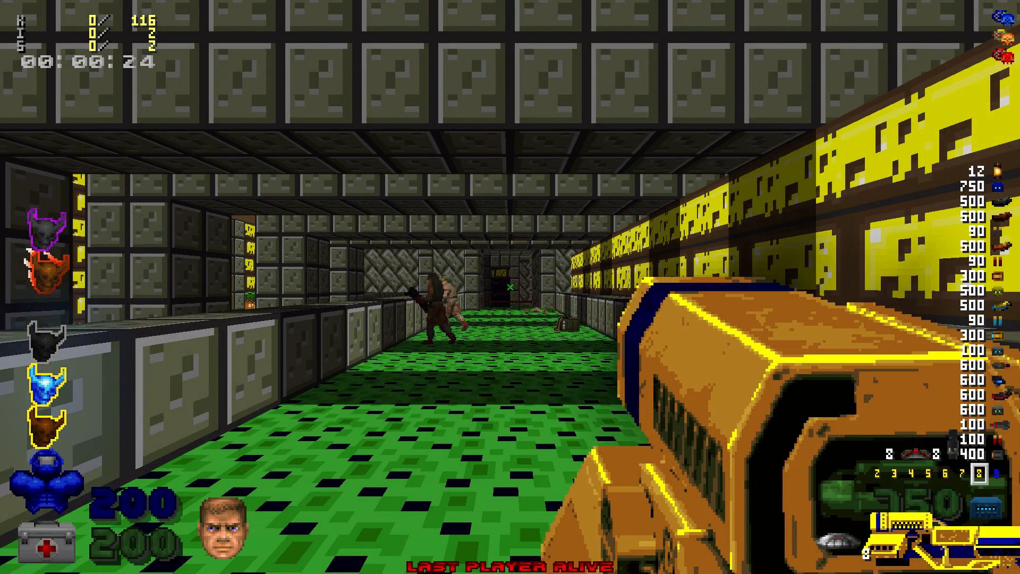
{"action": "key", "text": "9"}
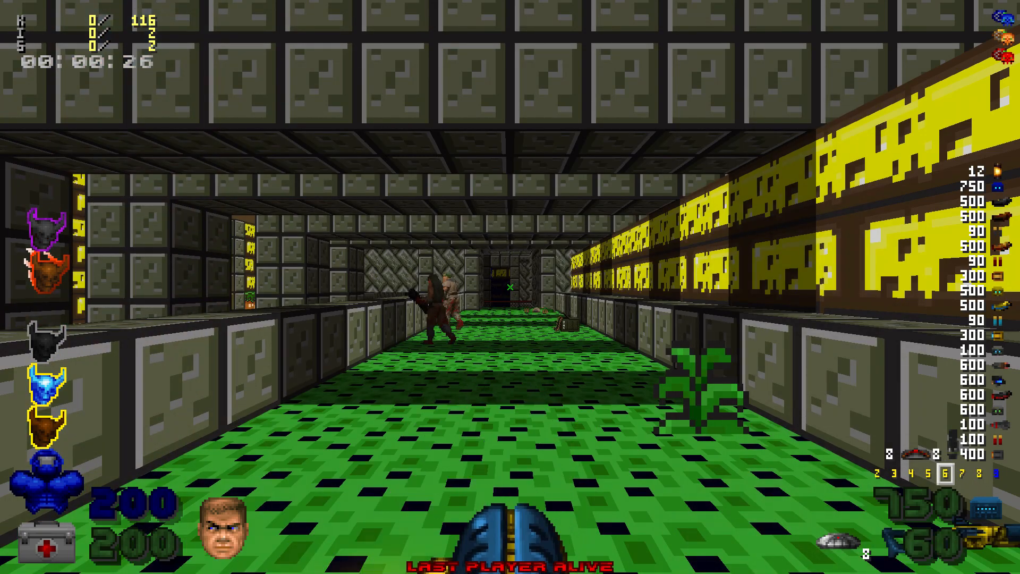
{"action": "key", "text": "8"}
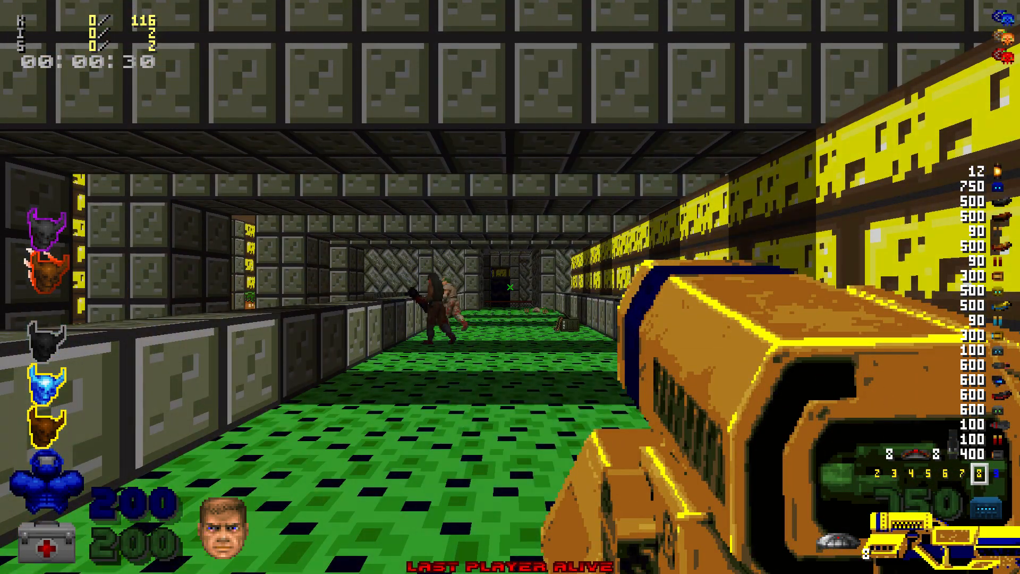
{"action": "key", "text": "9"}
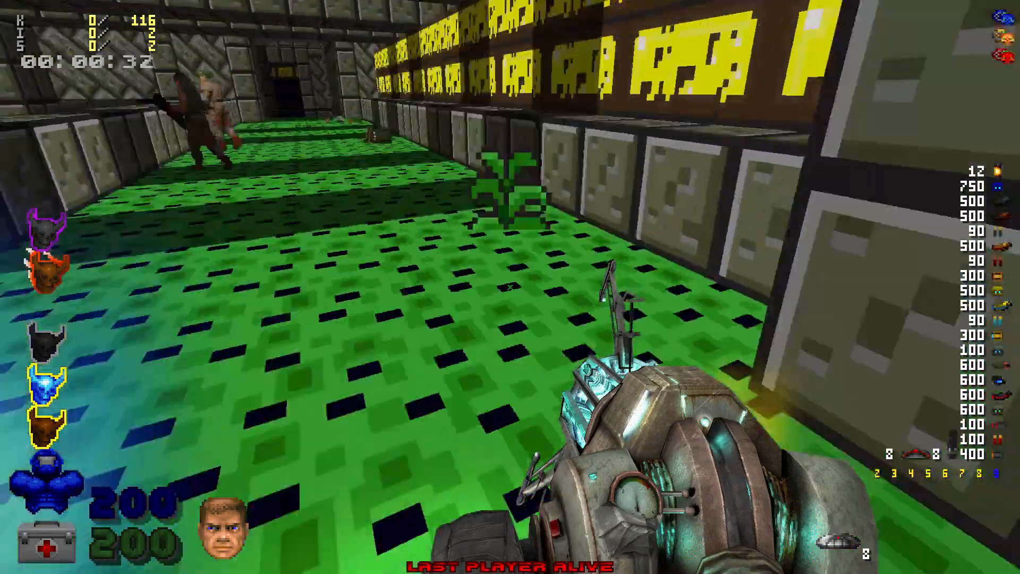
Step: Walk along the green corridor and pick up the chainsaw
{"action": "key", "text": "w"}
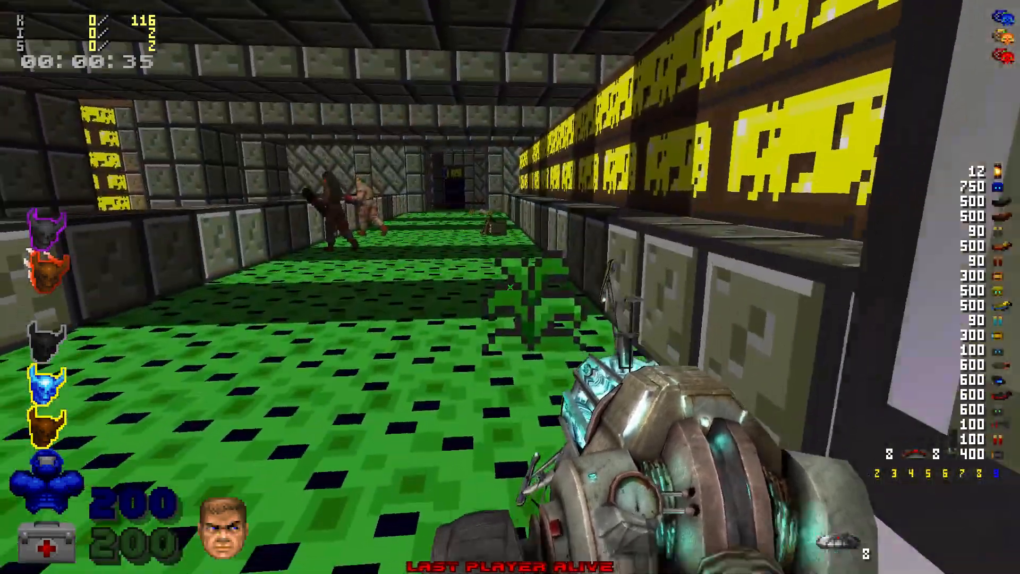
{"action": "key", "text": "w"}
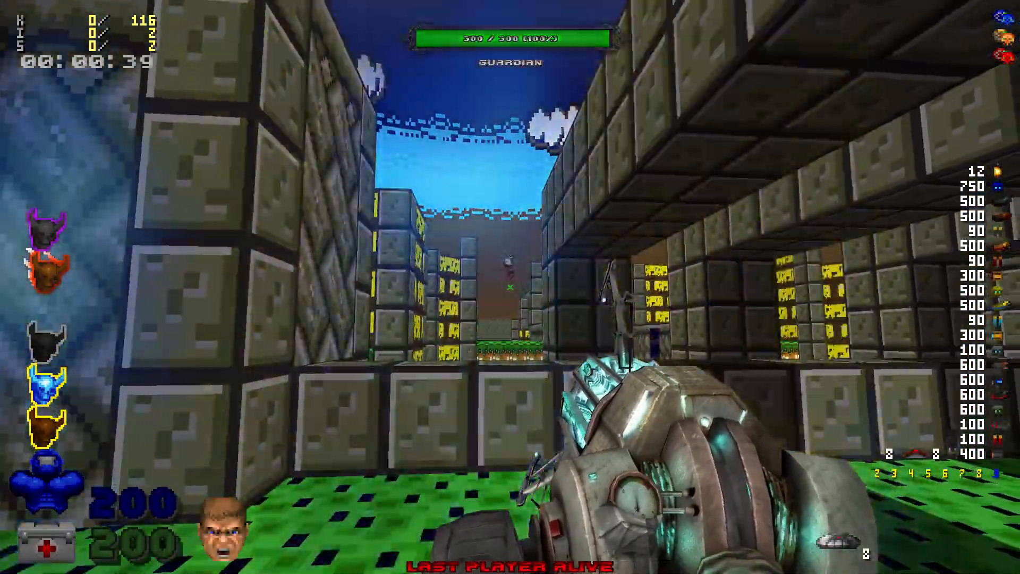
{"action": "key", "text": "w"}
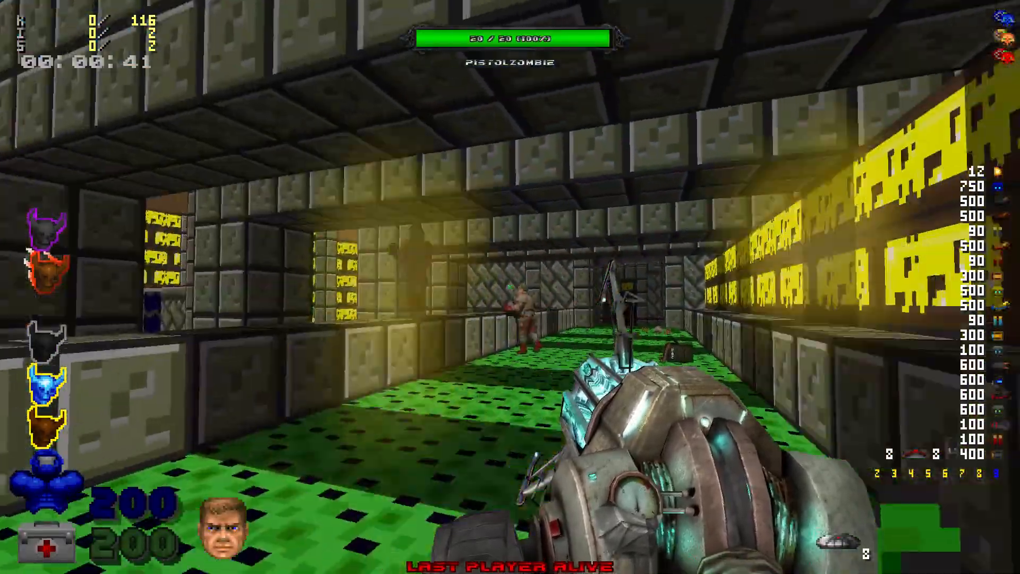
{"action": "key", "text": "w"}
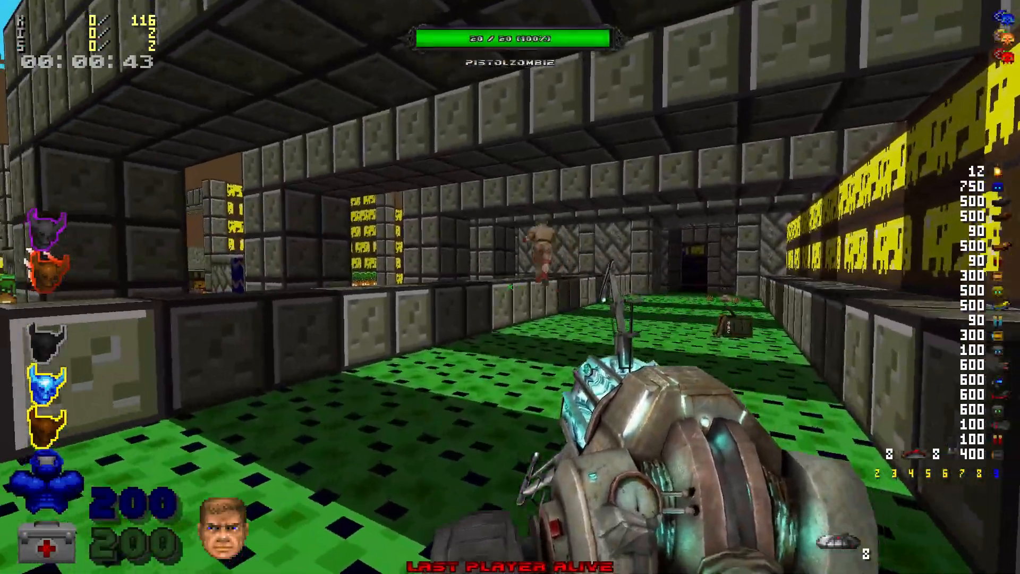
{"action": "key", "text": "w"}
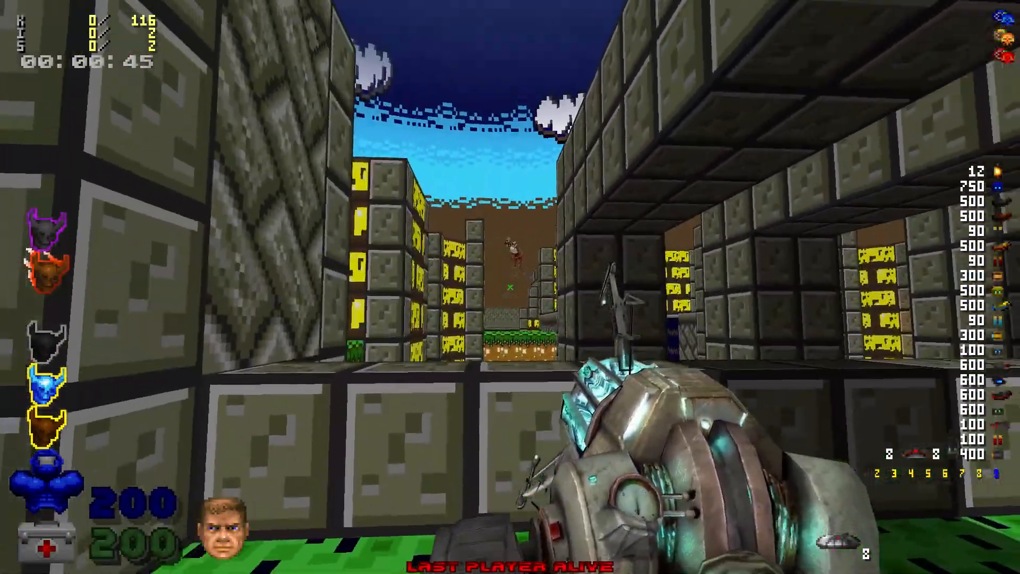
{"action": "key", "text": "w"}
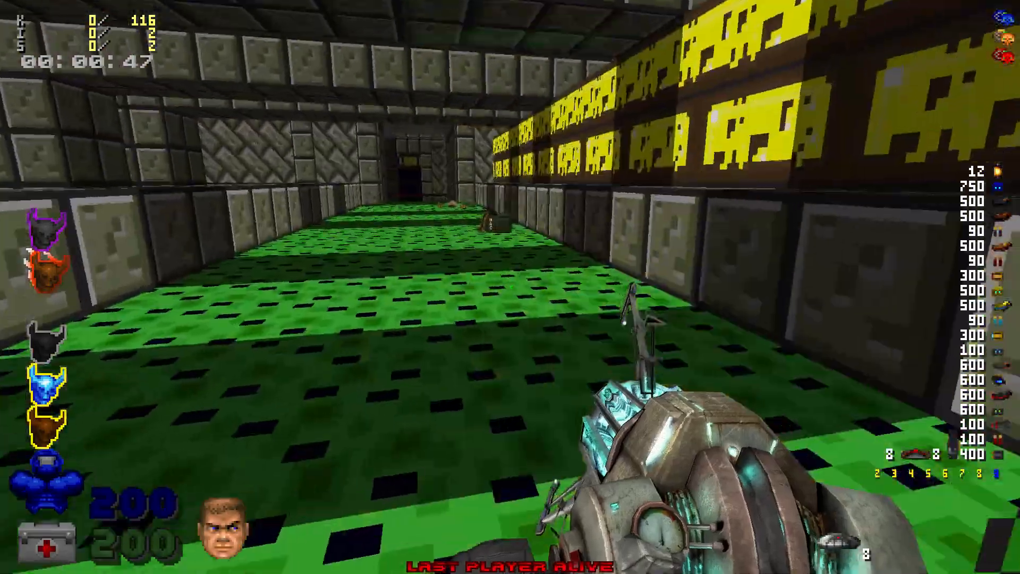
{"action": "key", "text": "w"}
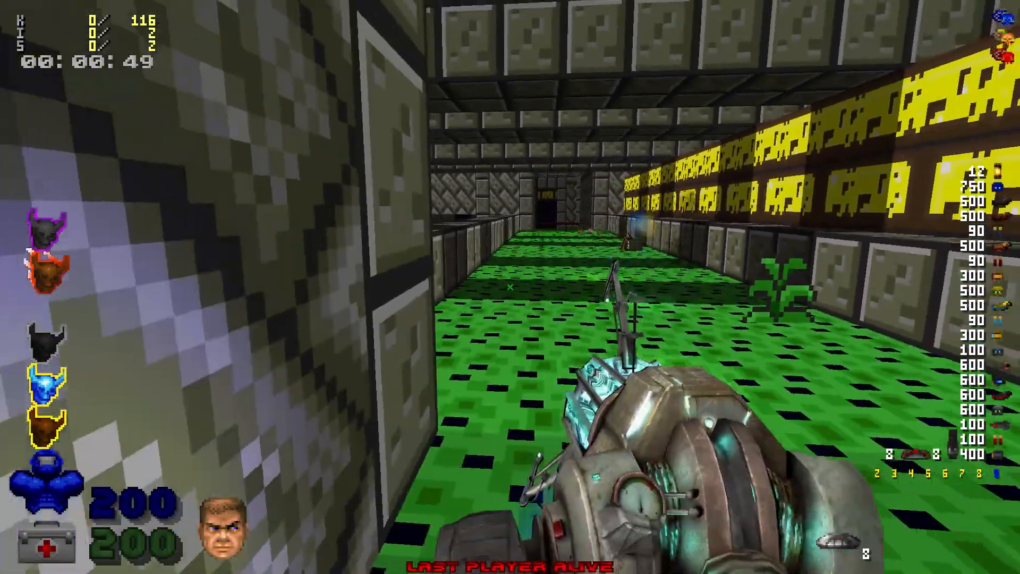
{"action": "key", "text": "w"}
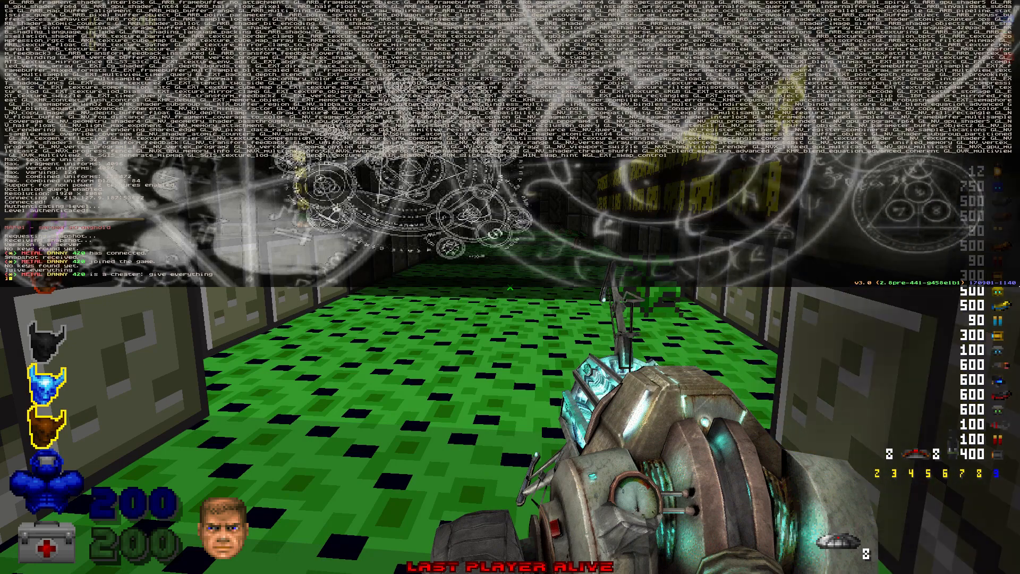
Step: Enter bind q "use physgun" in the console and close it
{"action": "type", "text": "bind "}
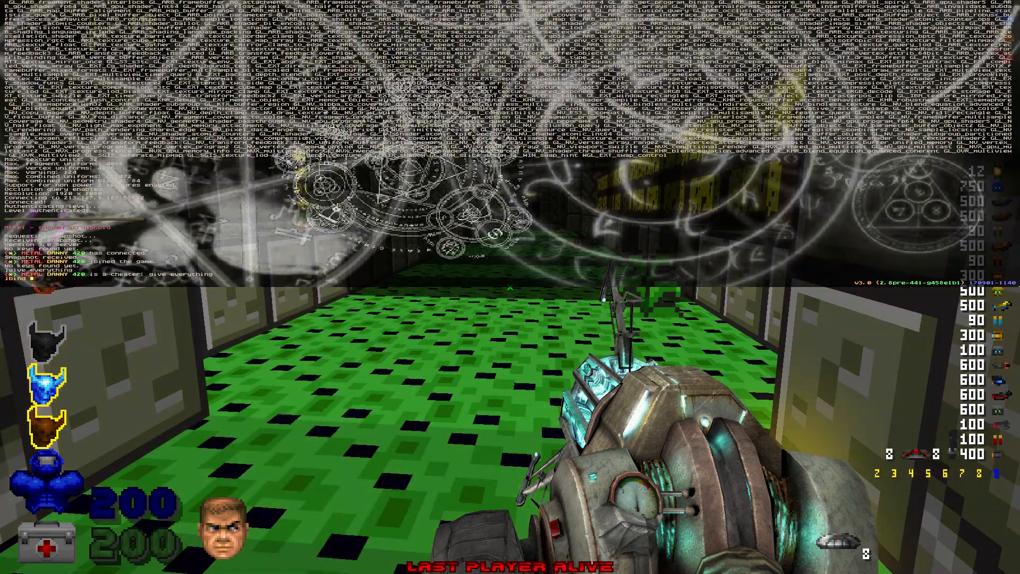
{"action": "type", "text": "q \""}
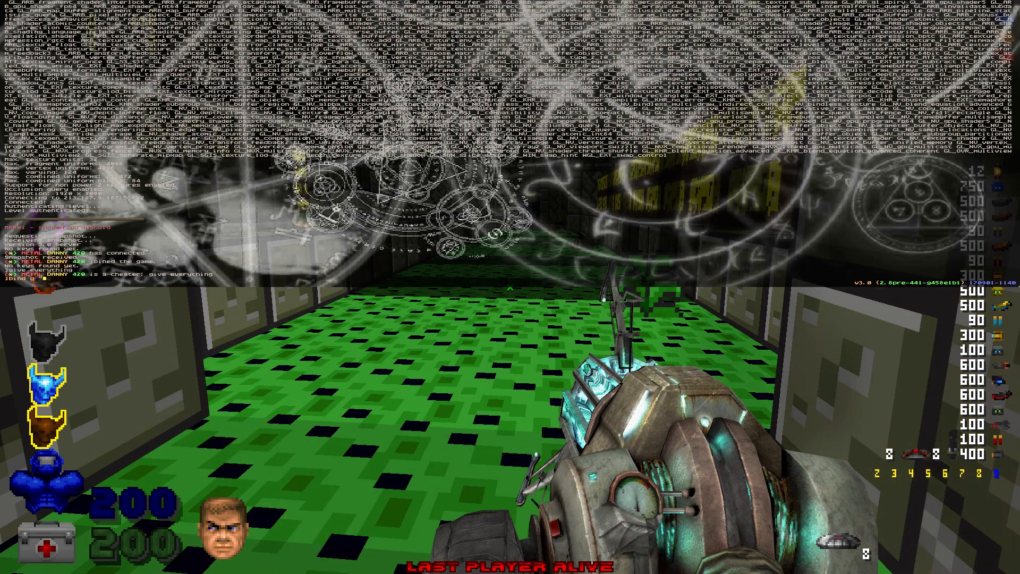
{"action": "type", "text": "use "}
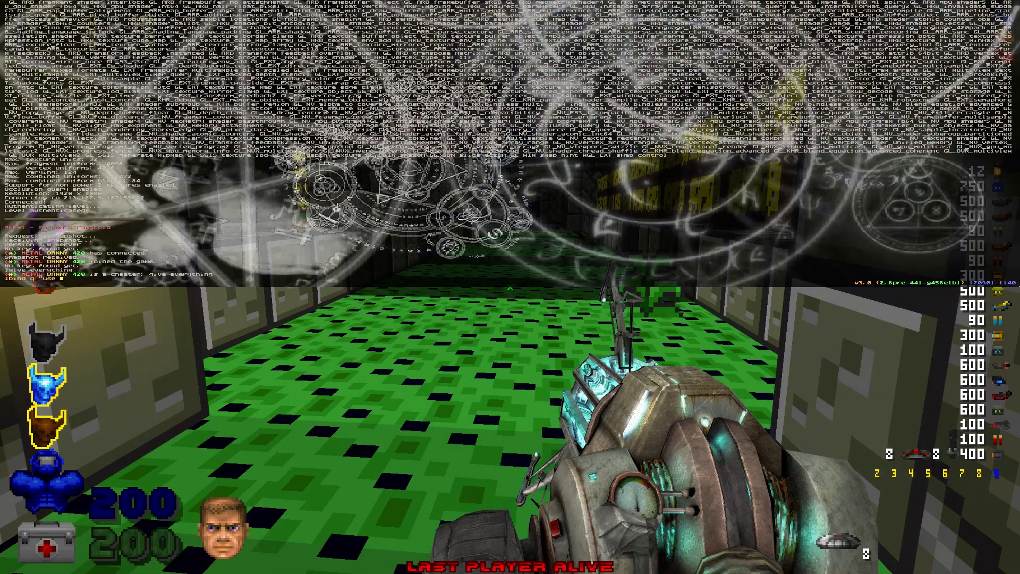
{"action": "type", "text": "physgun\""}
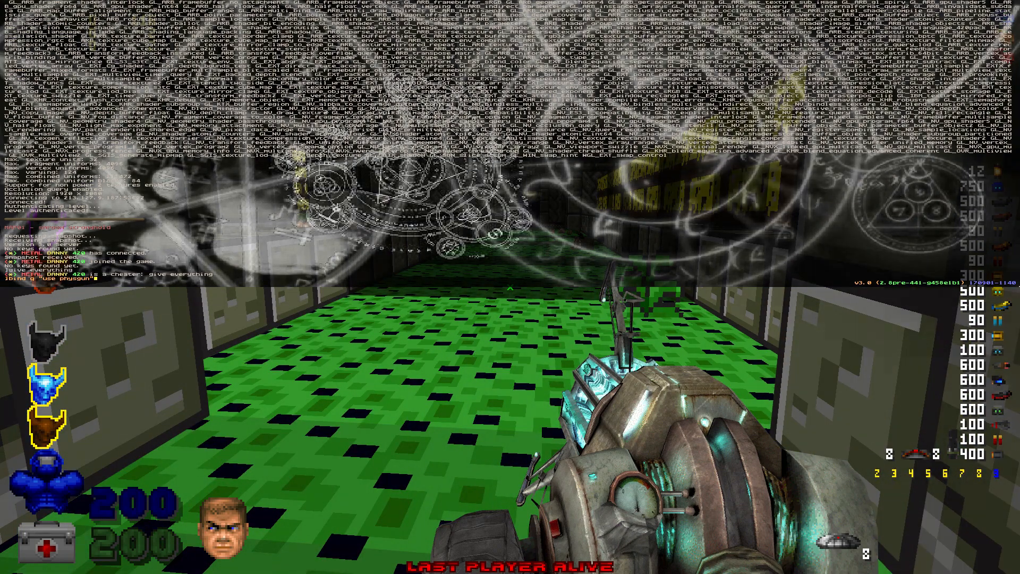
{"action": "key", "text": "Return"}
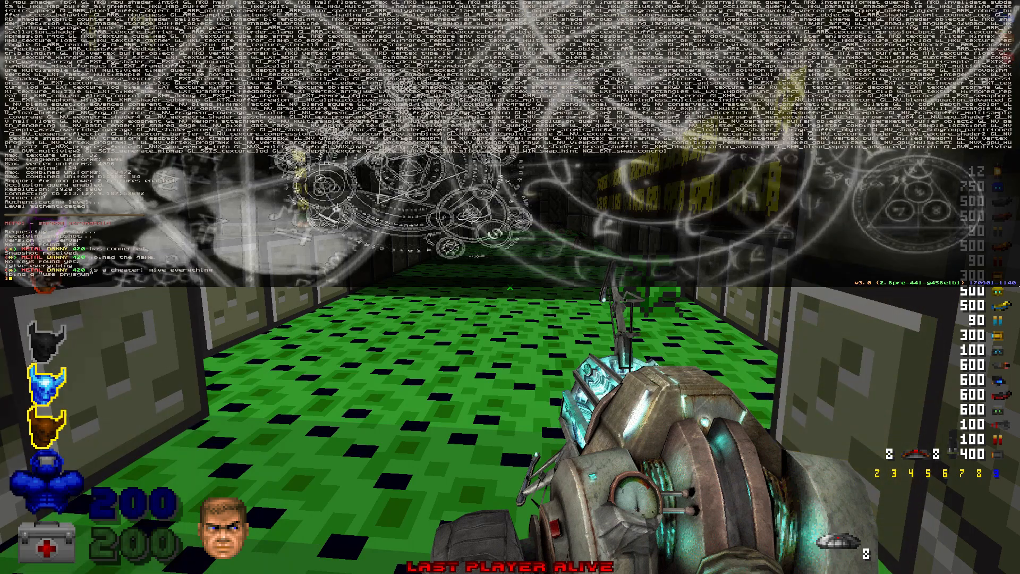
{"action": "key", "text": "grave"}
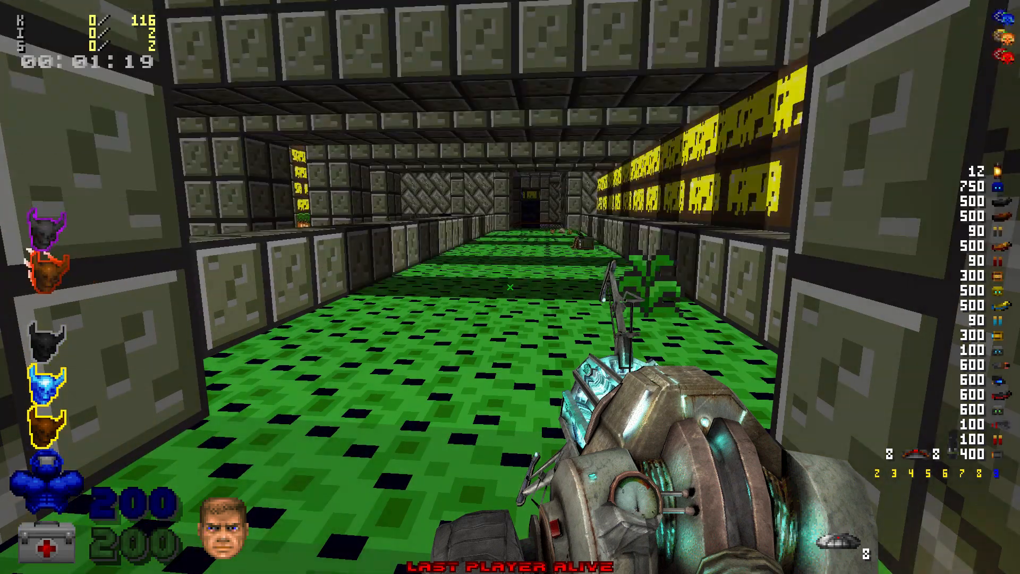
Step: Equip the Physgun with Q, move around the corridor, and activate the berserk cheat
{"action": "key", "text": "s"}
{"action": "key", "text": "q"}
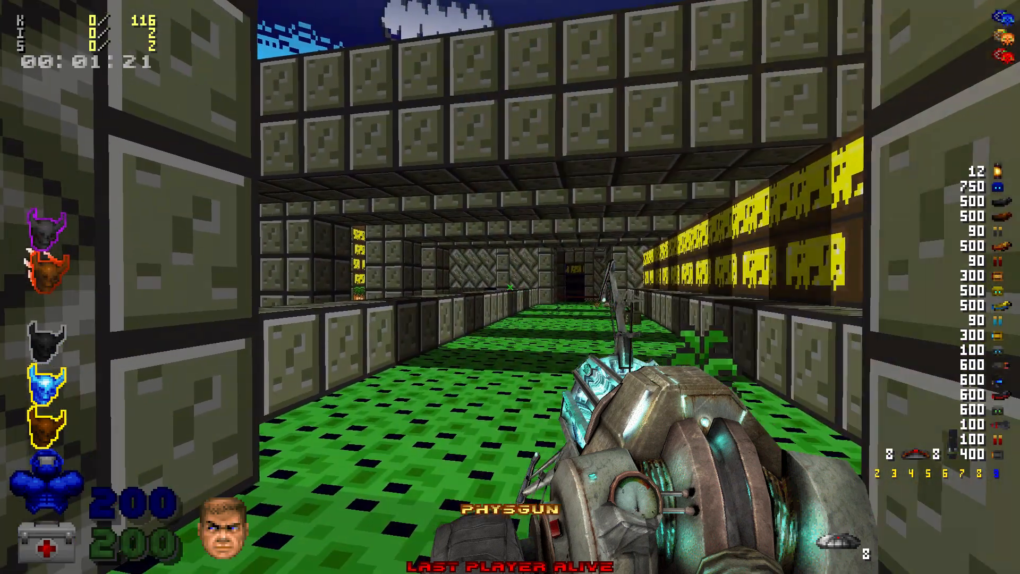
{"action": "key", "text": "d"}
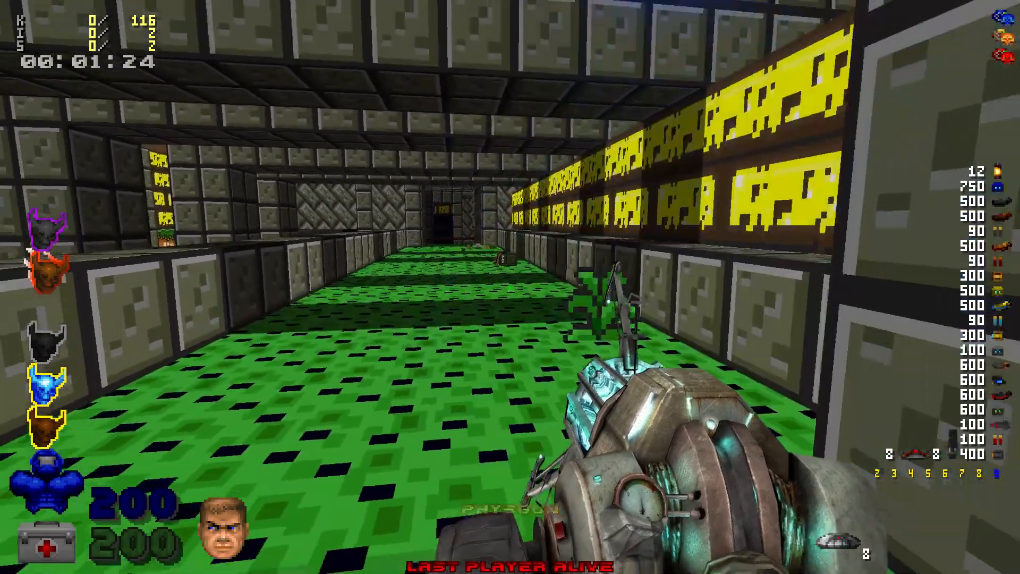
{"action": "key", "text": "s"}
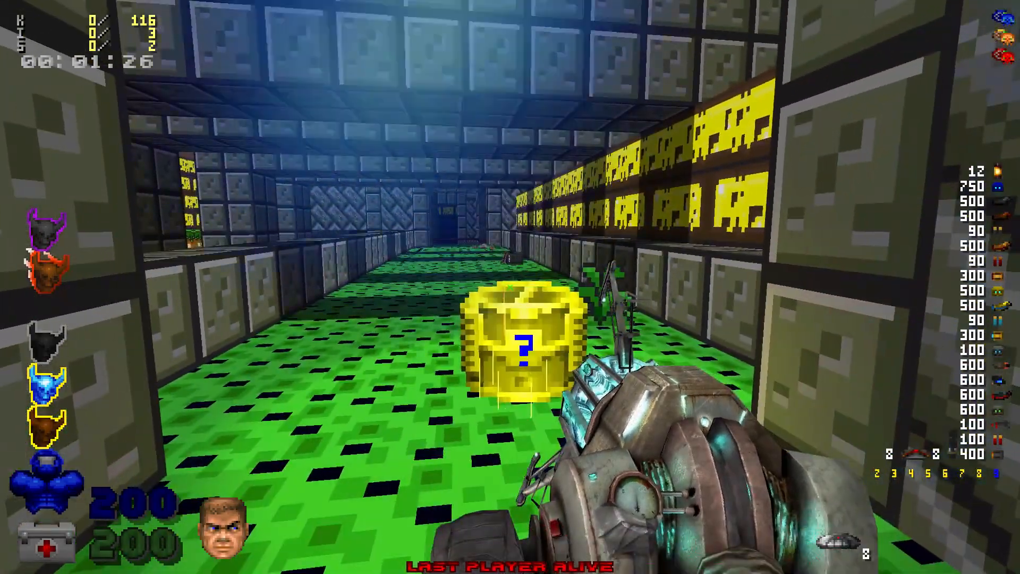
{"action": "key", "text": "a"}
{"action": "key", "text": "b"}
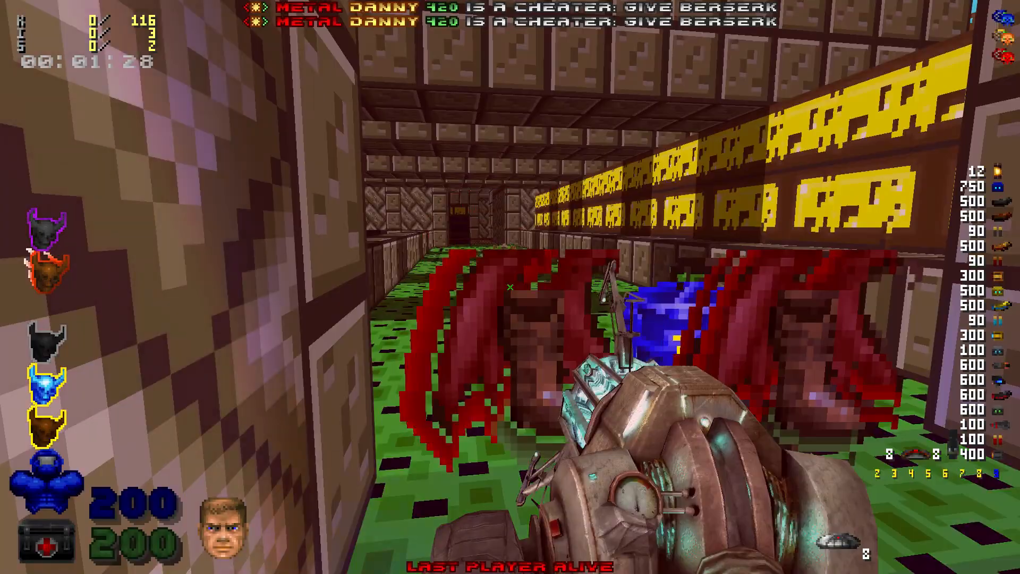
{"action": "key", "text": "s"}
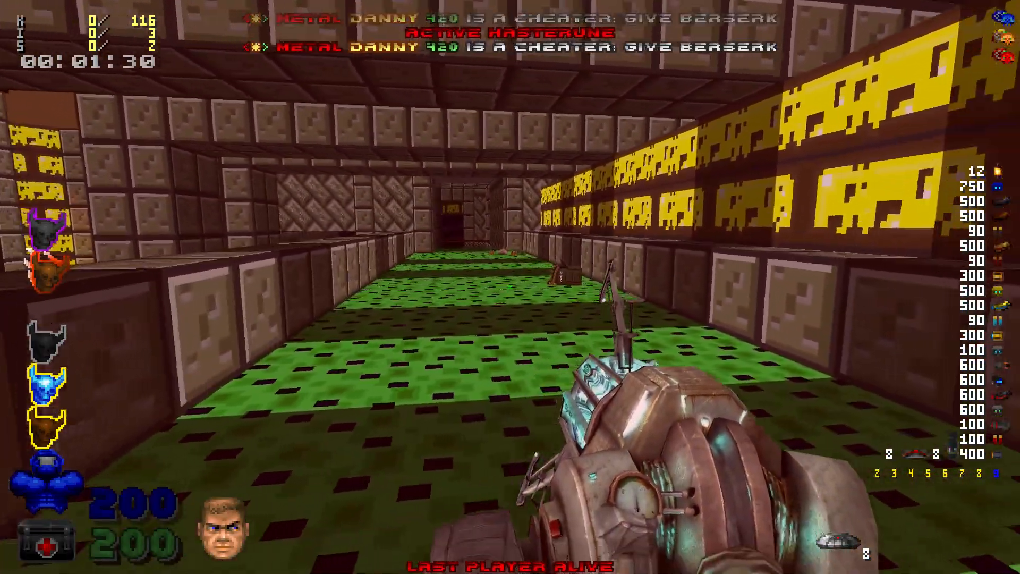
Step: Enter iddqd, idclip, notarget and fly cheats, then run down the corridor collecting runes
{"action": "type", "text": "didclip"}
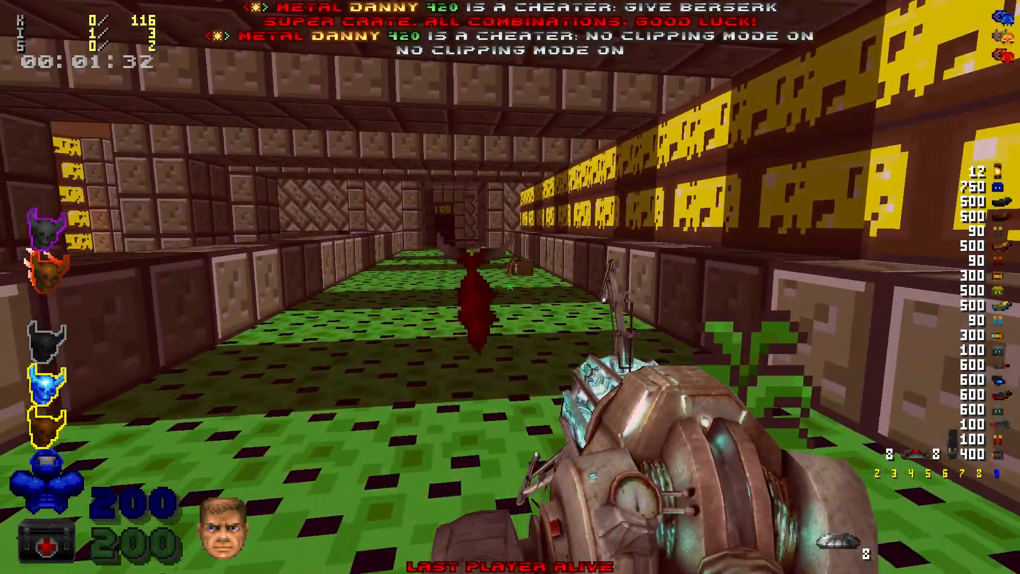
{"action": "type", "text": "iddqdd"}
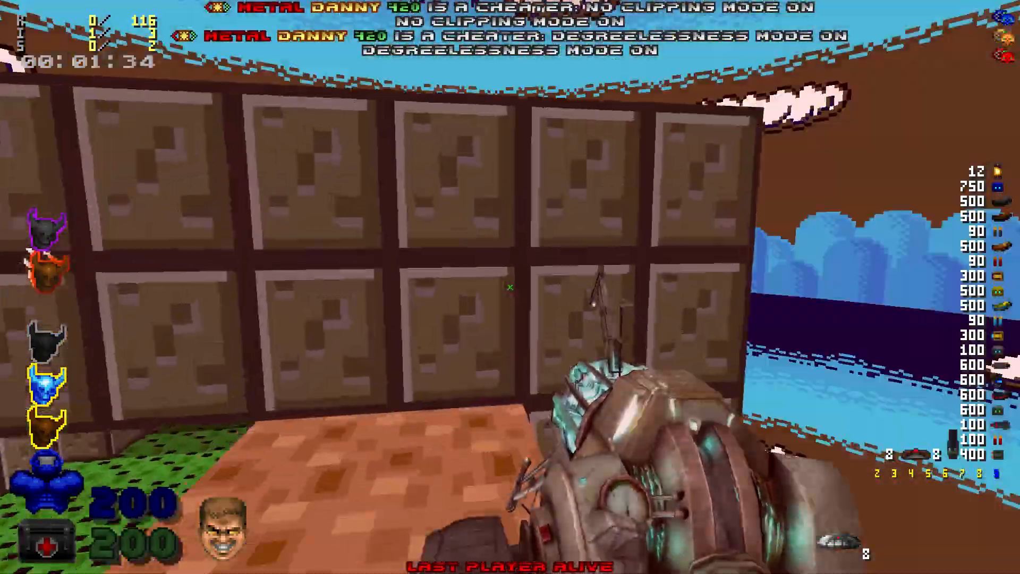
{"action": "type", "text": "notargetflywidclipfly"}
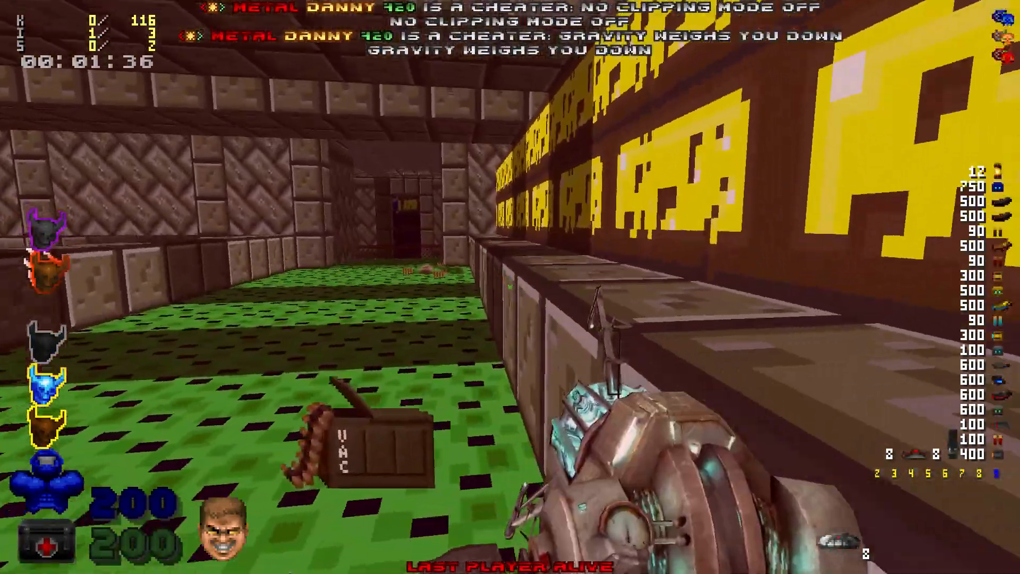
{"action": "type", "text": "w"}
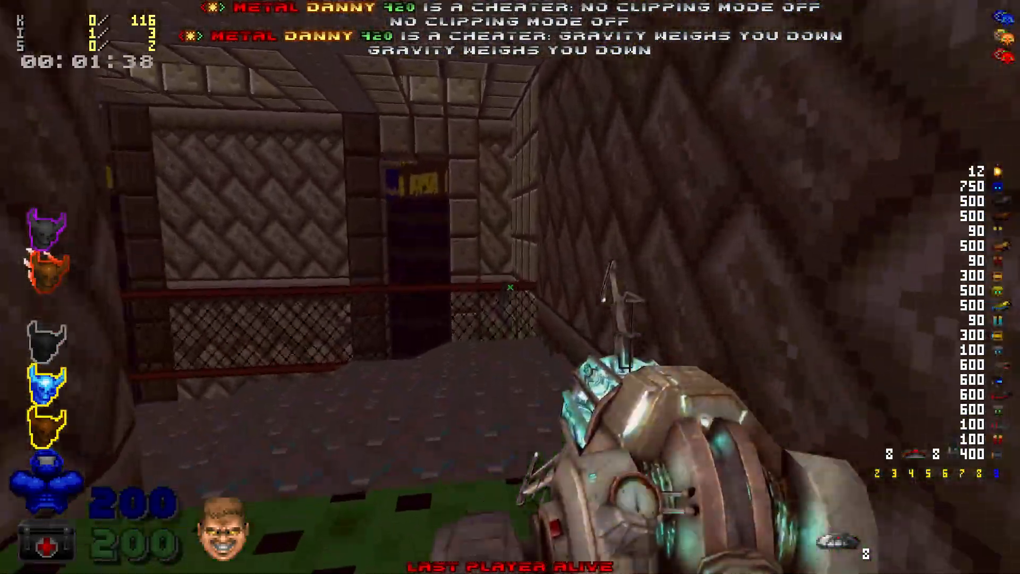
{"action": "key", "text": "Left"}
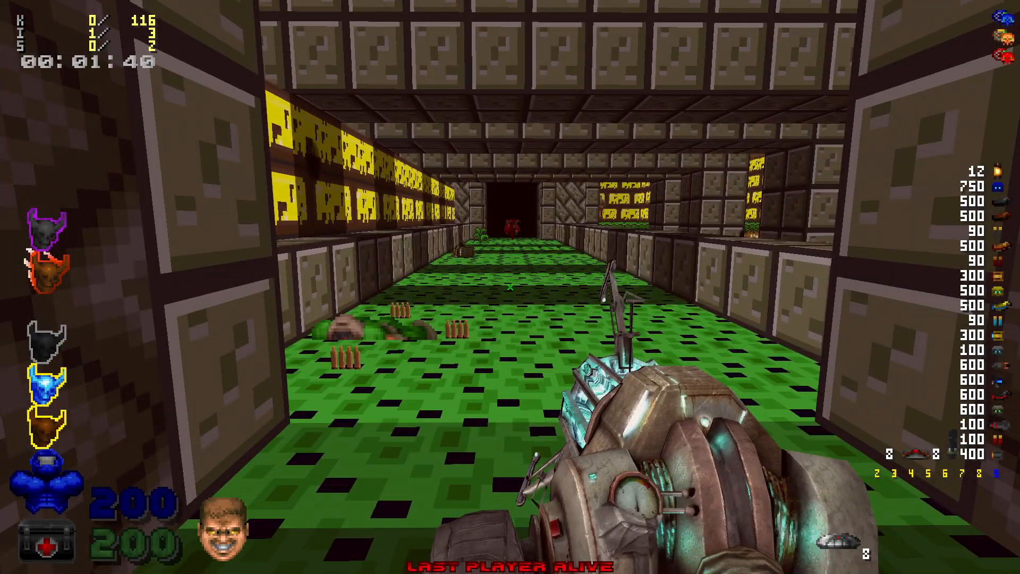
{"action": "key", "text": "Right"}
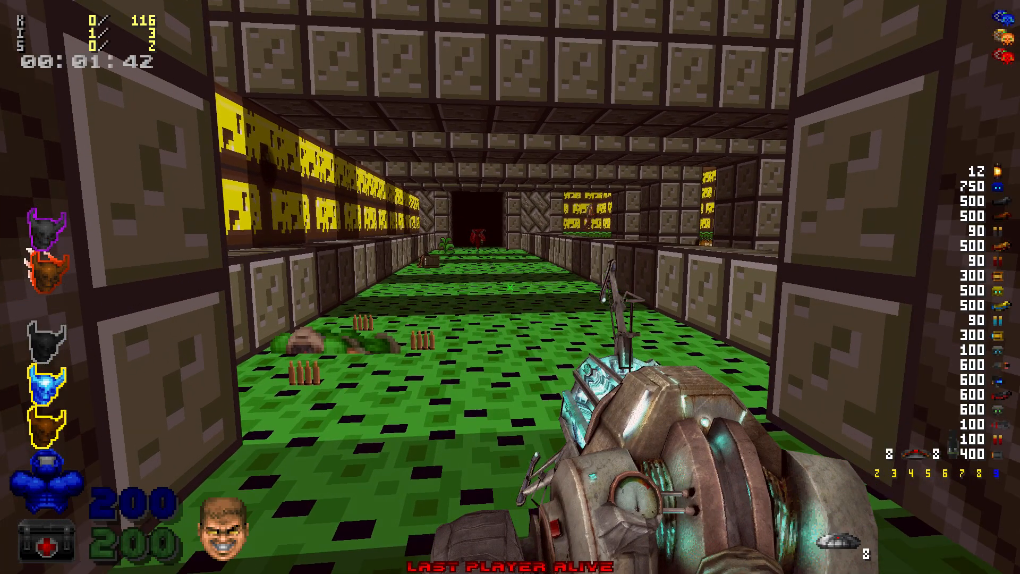
{"action": "key", "text": "Escape"}
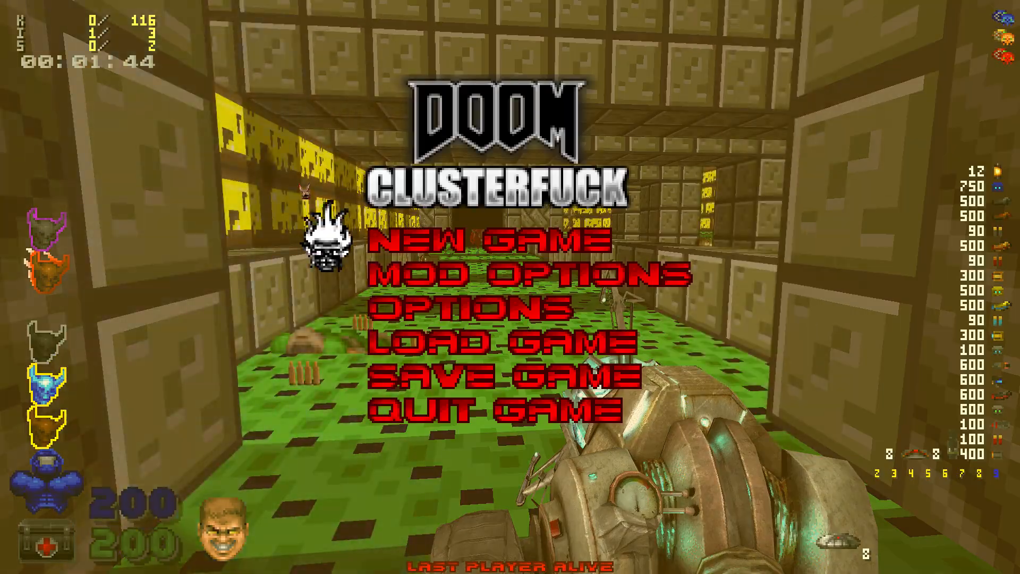
{"action": "key", "text": "Escape"}
{"action": "key", "text": "Up"}
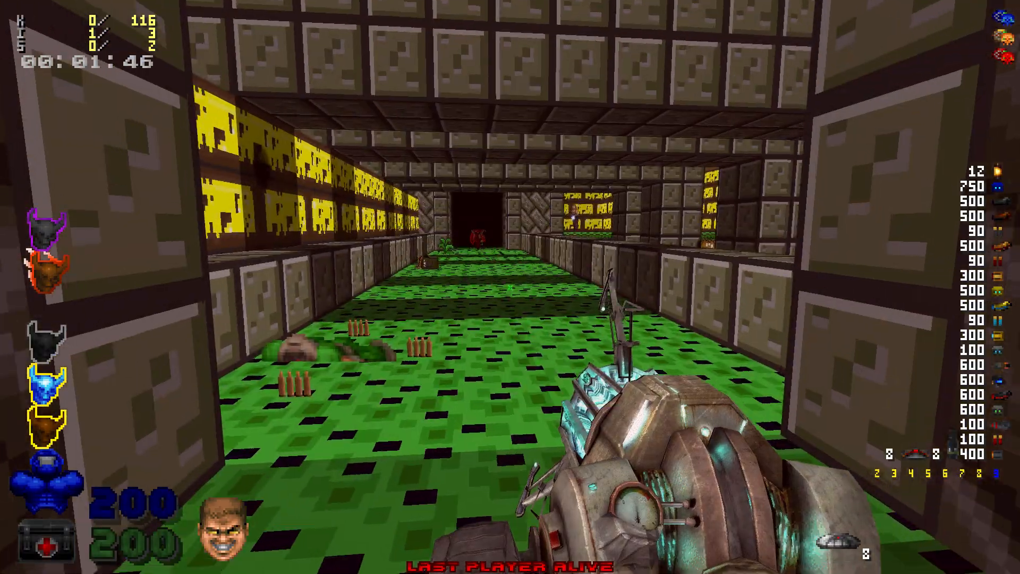
{"action": "key", "text": "Up"}
{"action": "key", "text": "Right"}
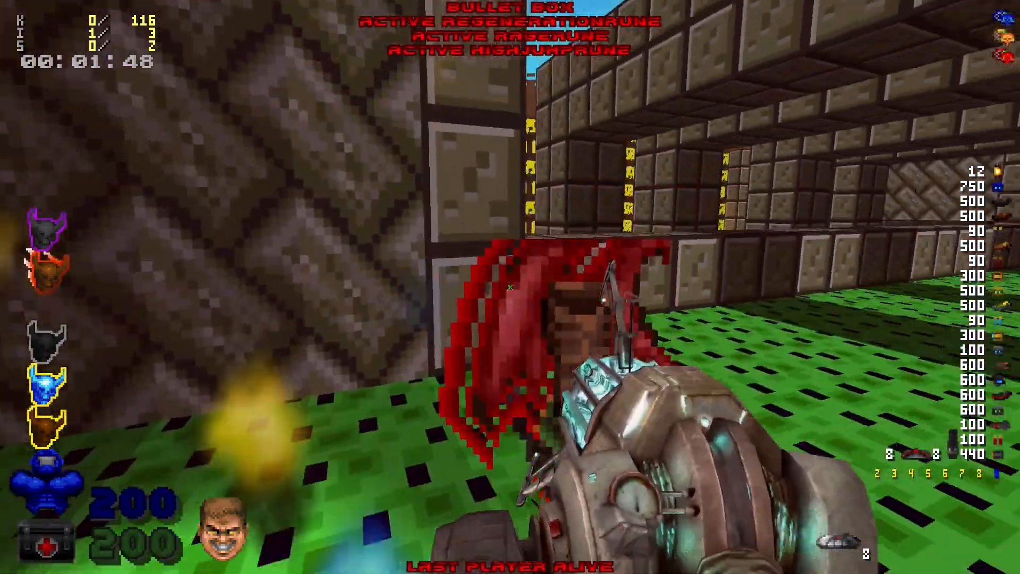
{"action": "key", "text": "alt+Tab"}
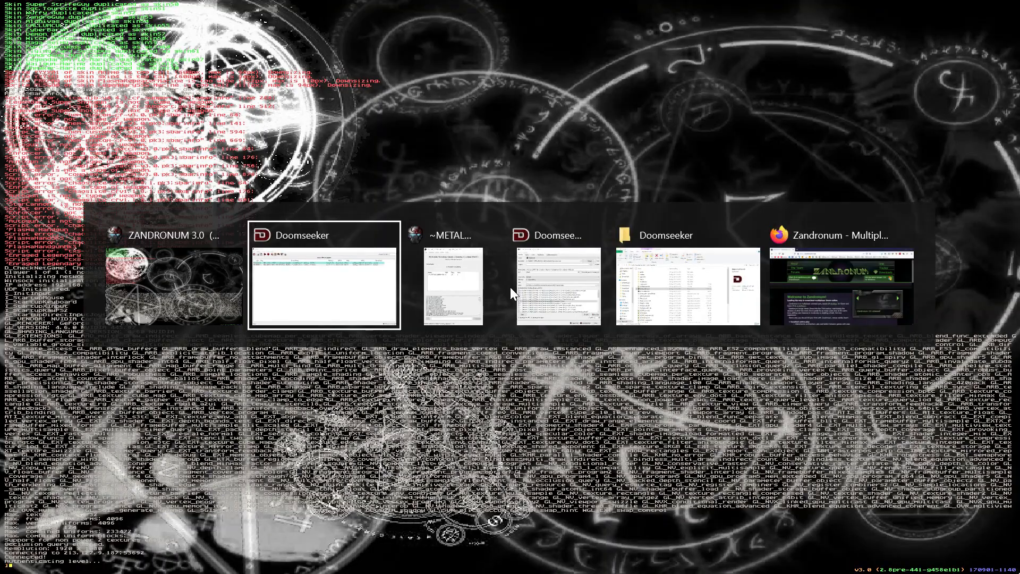
{"action": "key", "text": "alt+Tab"}
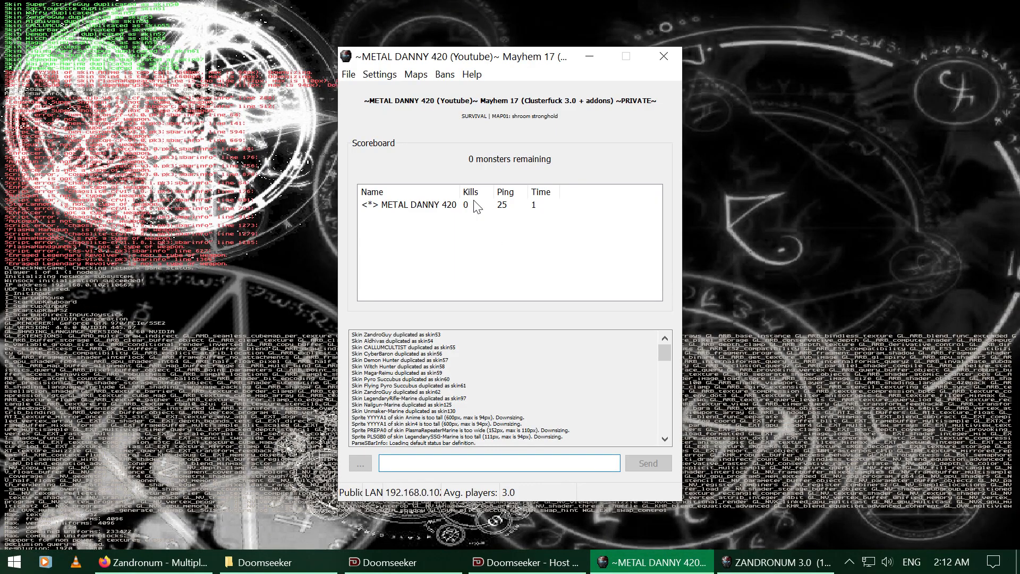
{"action": "left_click", "coordinate": [412, 78]}
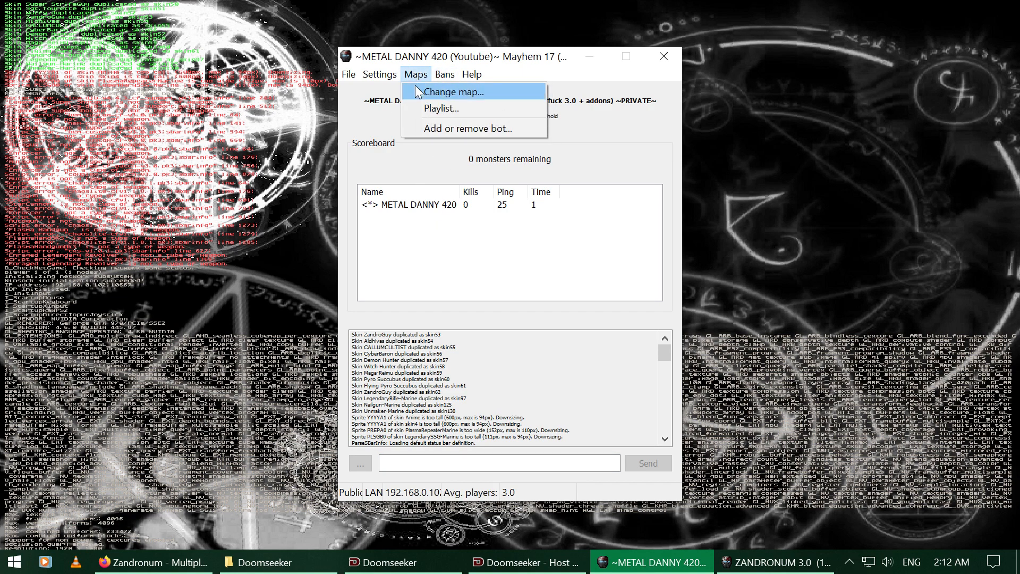
{"action": "left_click", "coordinate": [418, 91]}
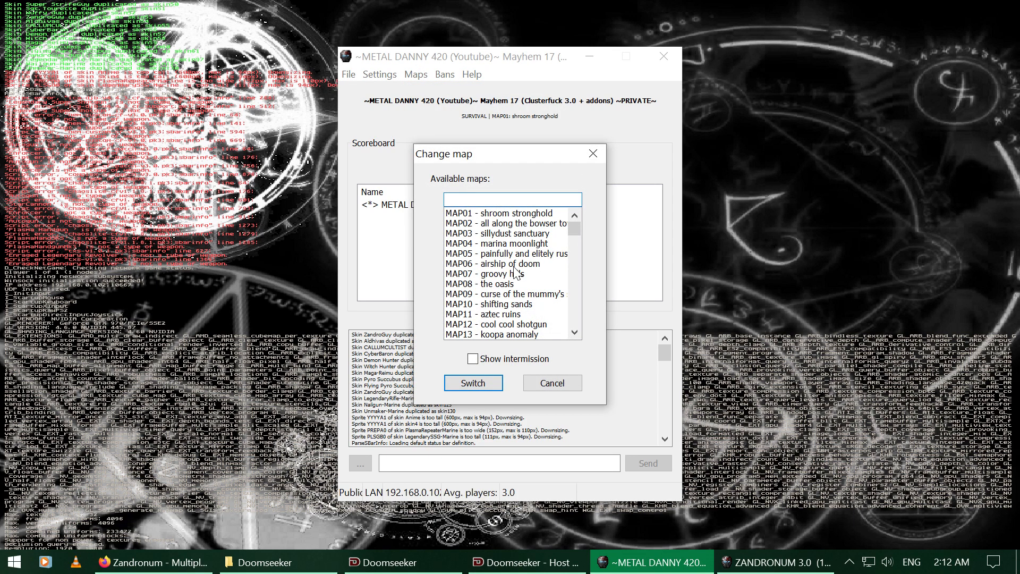
{"action": "scroll", "coordinate": [486, 304], "scroll_direction": "down", "scroll_amount": 3}
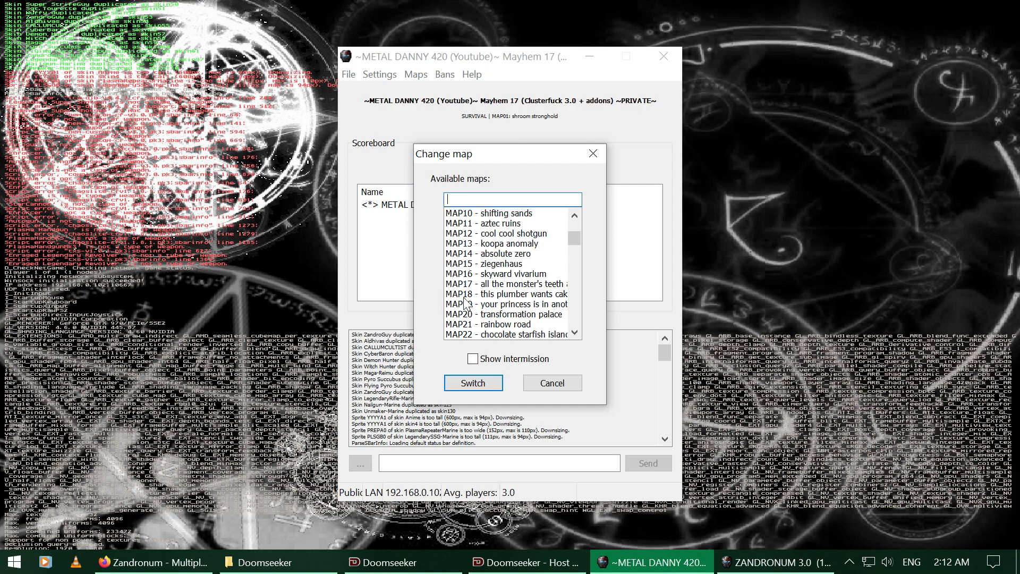
{"action": "left_click", "coordinate": [593, 154]}
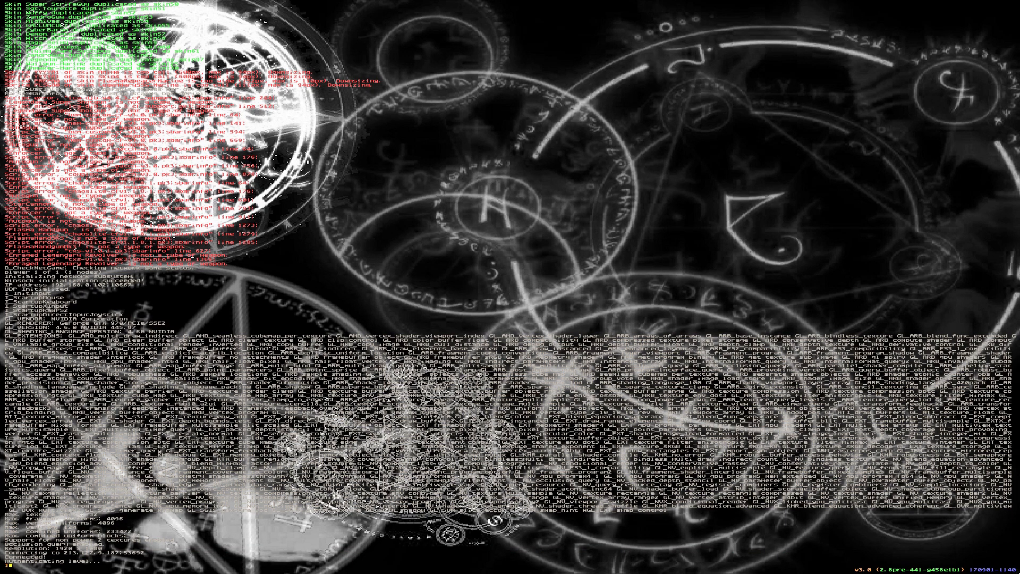
Step: Switch away from the hung Zandronum and end its process in the not-responding prompt
{"action": "key", "text": "alt+Tab"}
{"action": "key", "text": "alt+Tab"}
{"action": "key", "text": "alt+Tab"}
{"action": "key", "text": "alt+Tab"}
{"action": "key", "text": "alt+Tab"}
{"action": "key", "text": "alt+Tab"}
{"action": "key", "text": "alt+Tab"}
{"action": "key", "text": "alt+Tab"}
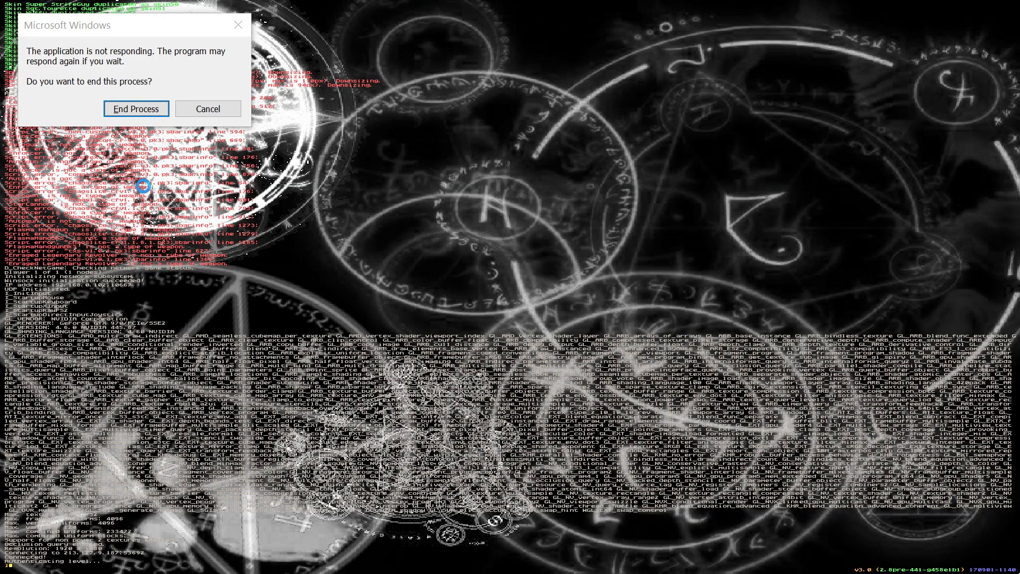
{"action": "left_click", "coordinate": [142, 109]}
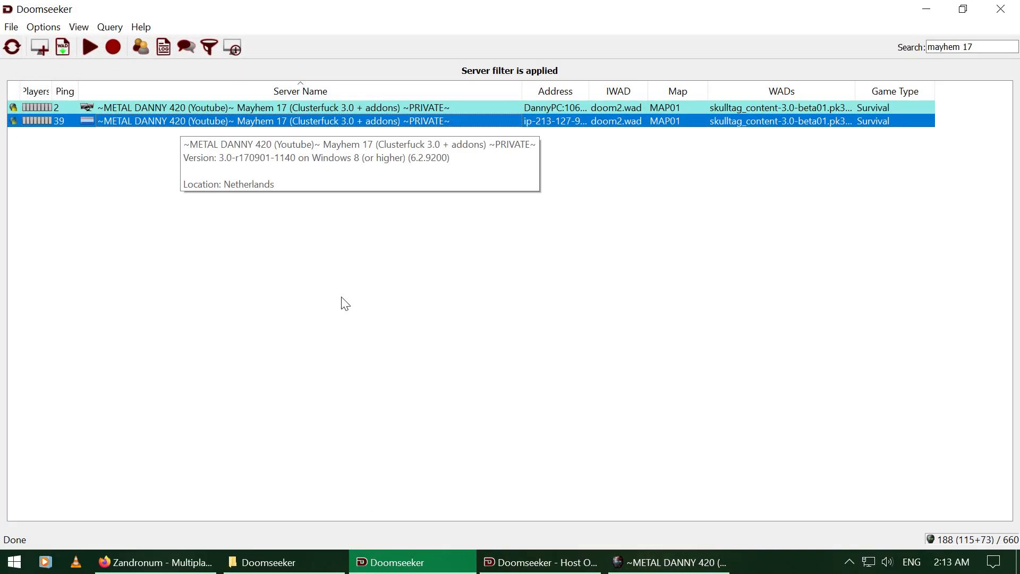
Step: Double-click the local Mayhem 17 server and accept the saved password in the Connection Password prompt
{"action": "left_click", "coordinate": [343, 304]}
{"action": "double_click", "coordinate": [115, 126]}
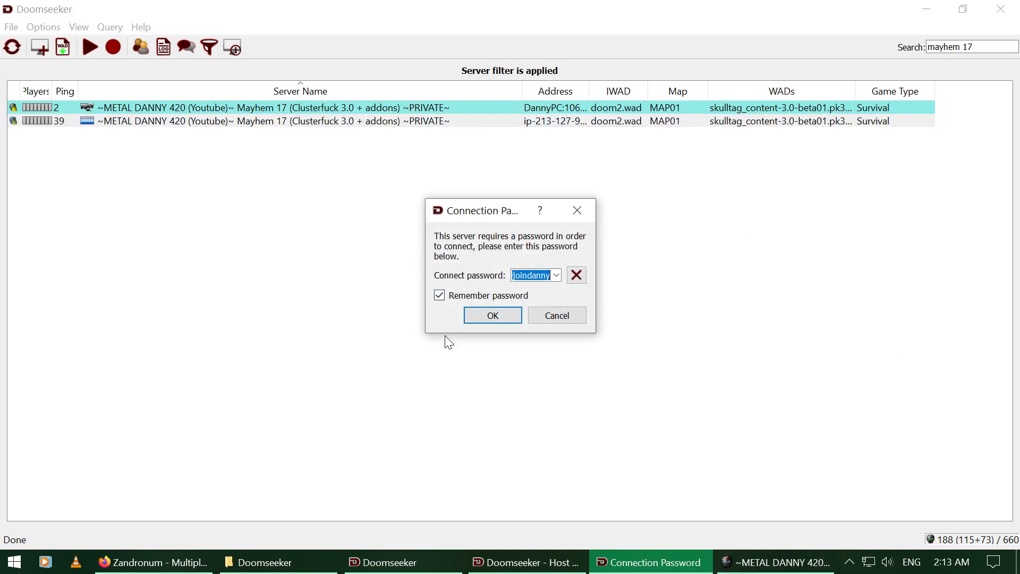
{"action": "left_click", "coordinate": [526, 564]}
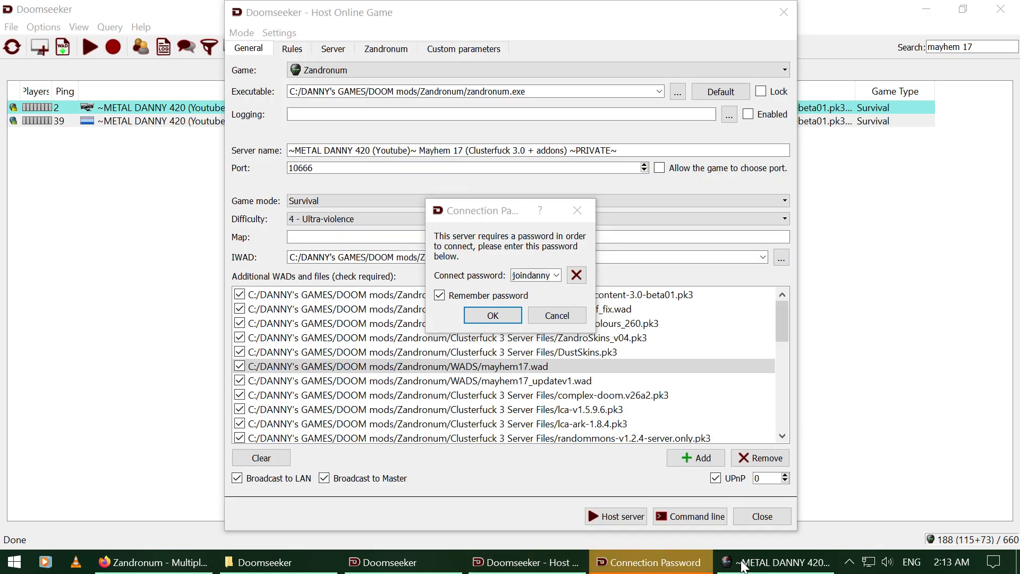
{"action": "left_click", "coordinate": [776, 563]}
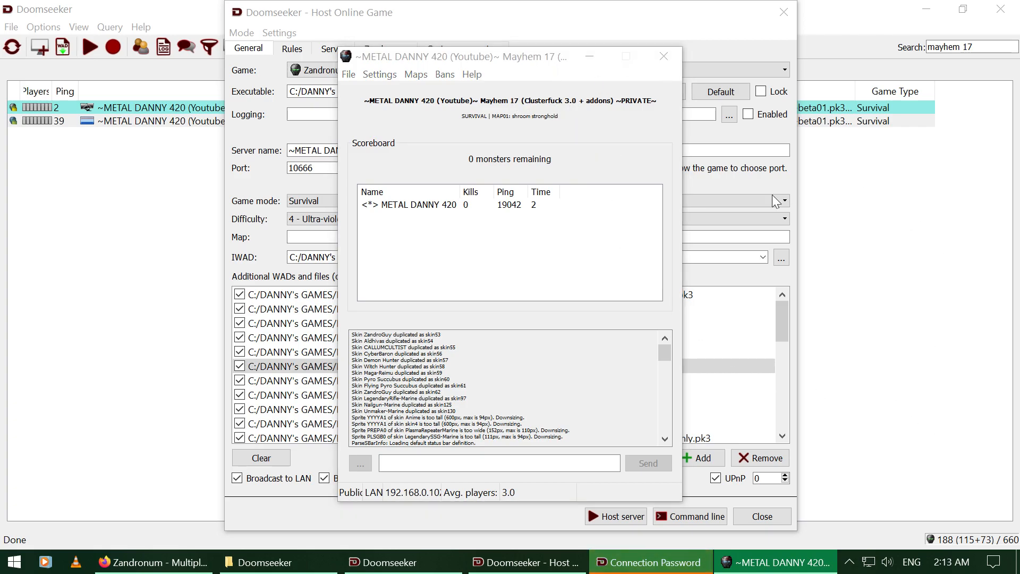
{"action": "left_click", "coordinate": [648, 562]}
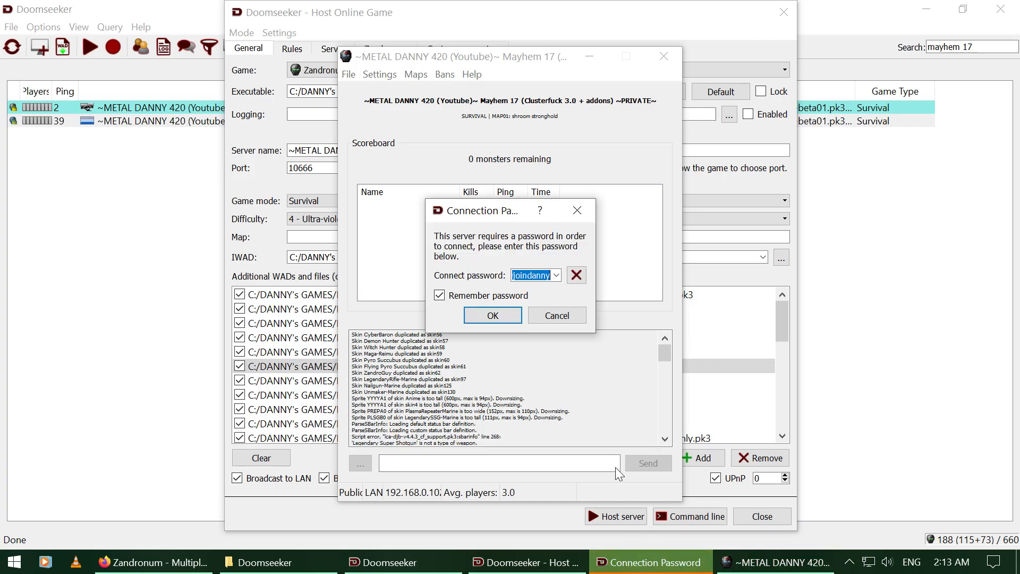
{"action": "left_click", "coordinate": [493, 314]}
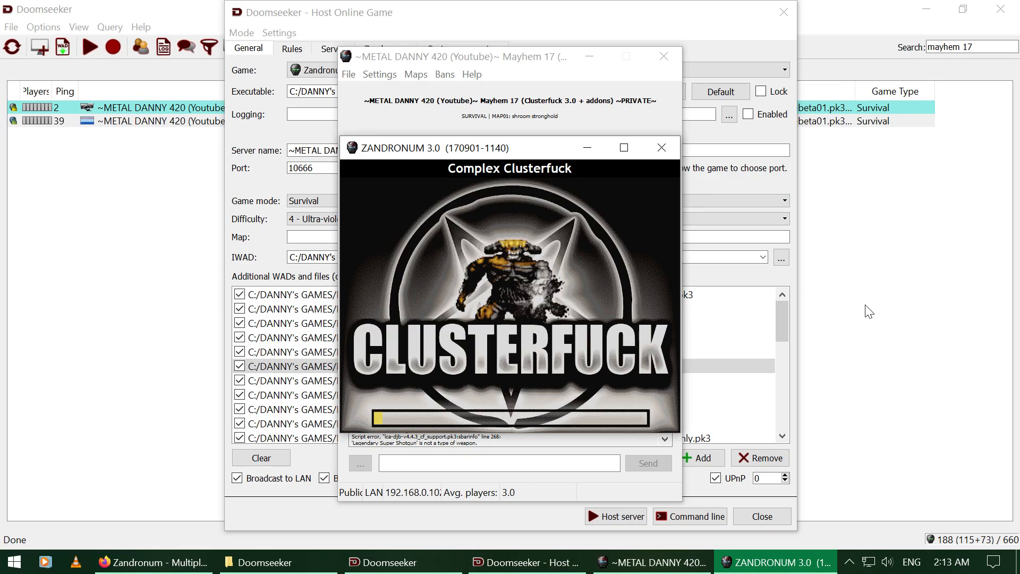
Step: Switch to Zandronum, fly the spectator camera around, then join the survival co-op match as a player
{"action": "left_click", "coordinate": [661, 559]}
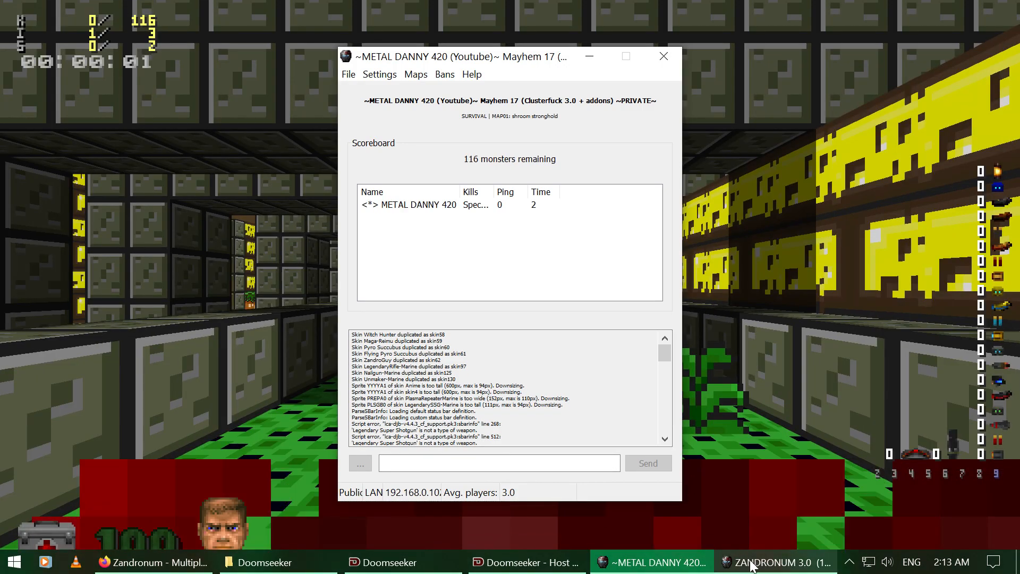
{"action": "left_click", "coordinate": [752, 566]}
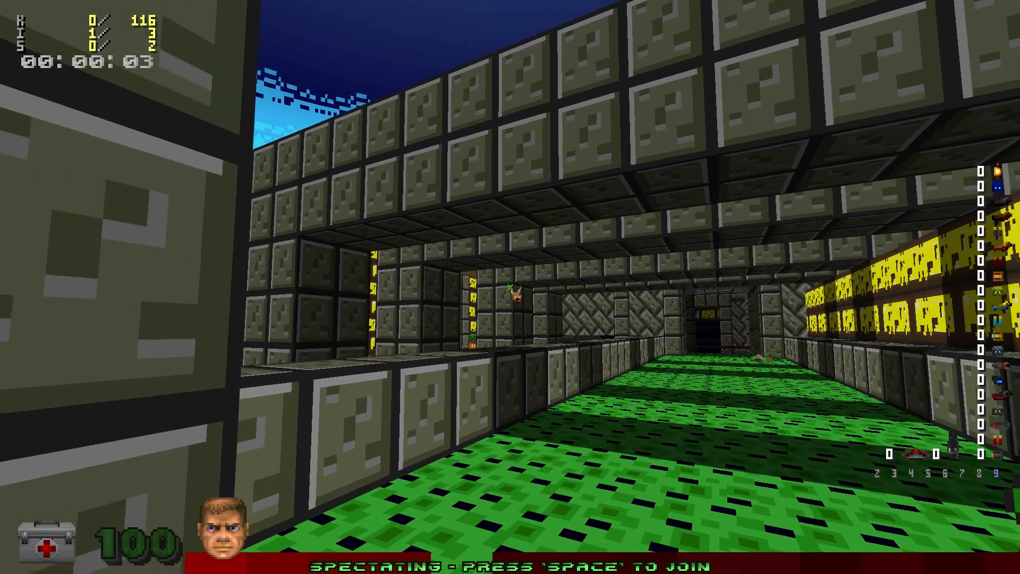
{"action": "key", "text": "s"}
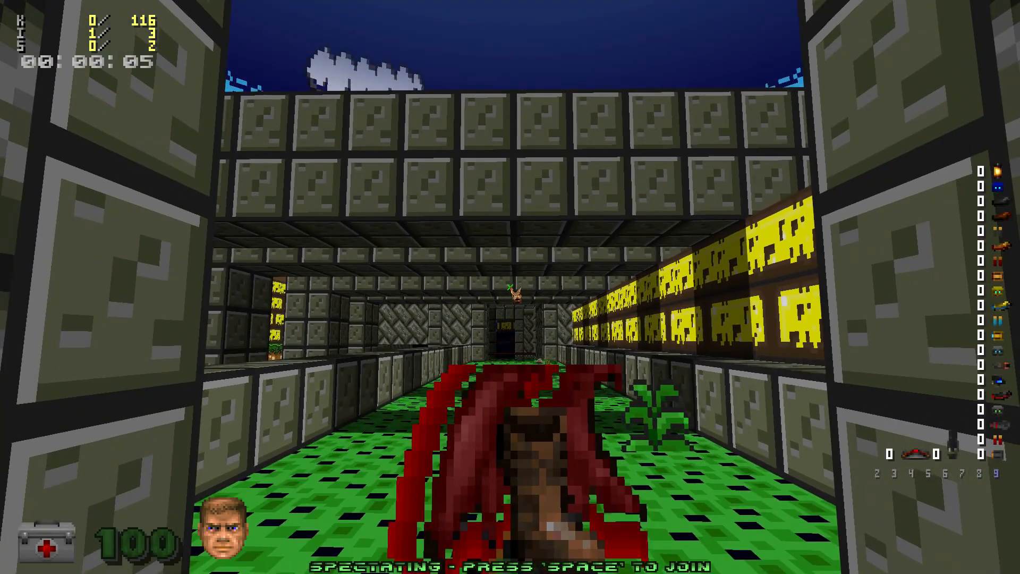
{"action": "key", "text": "d"}
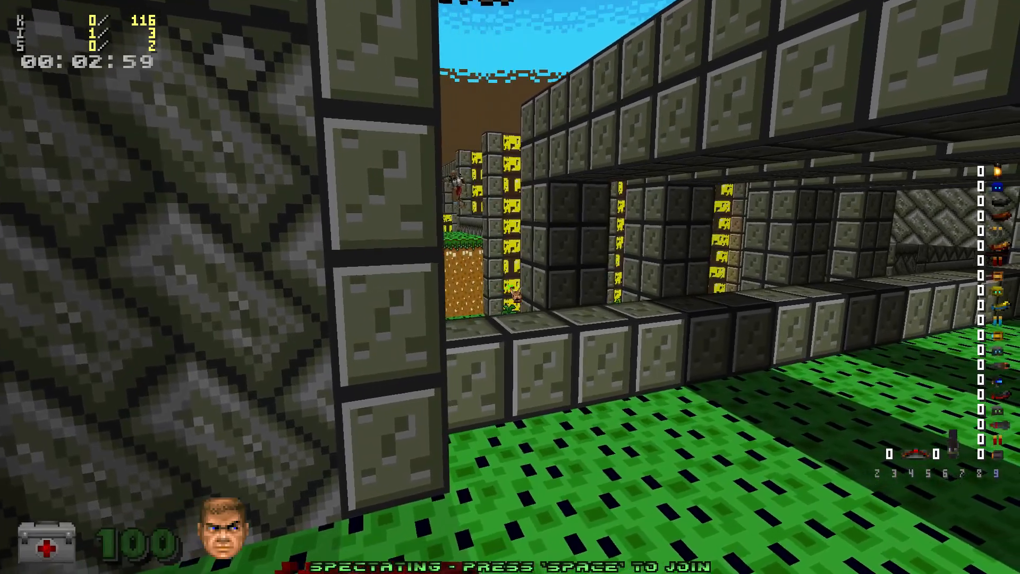
{"action": "key", "text": "w"}
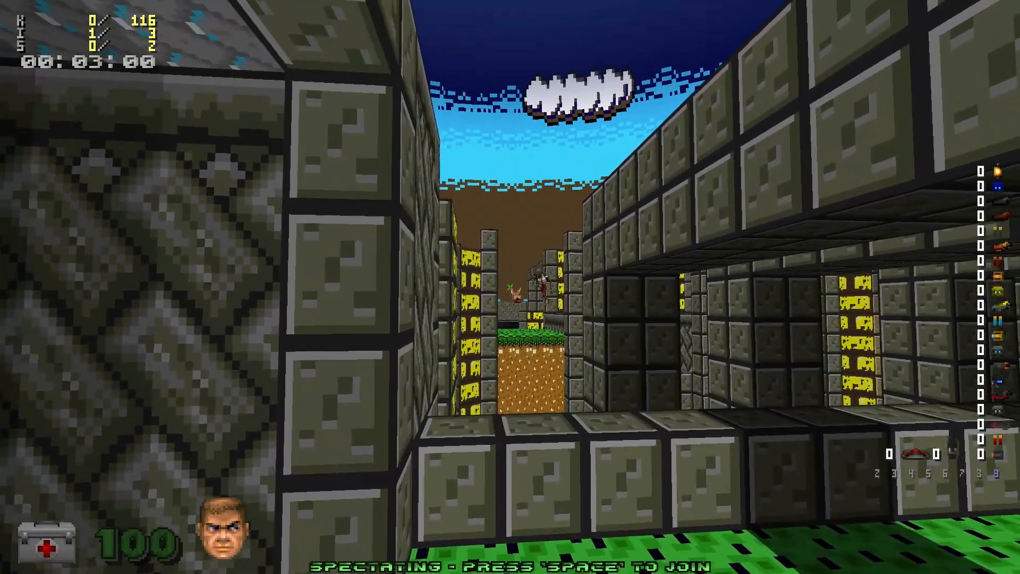
{"action": "key", "text": "s"}
{"action": "key", "text": "space"}
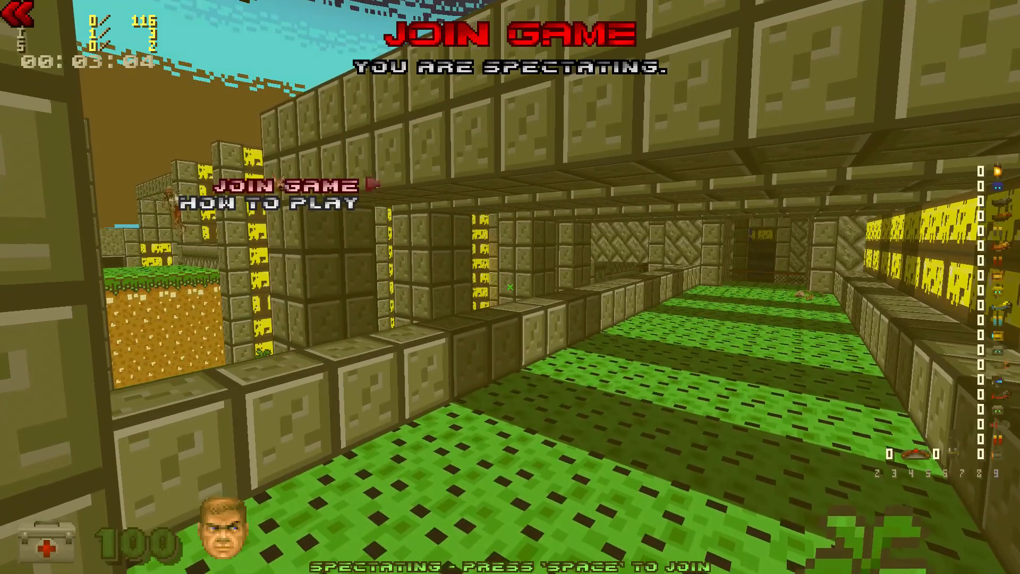
{"action": "key", "text": "Return"}
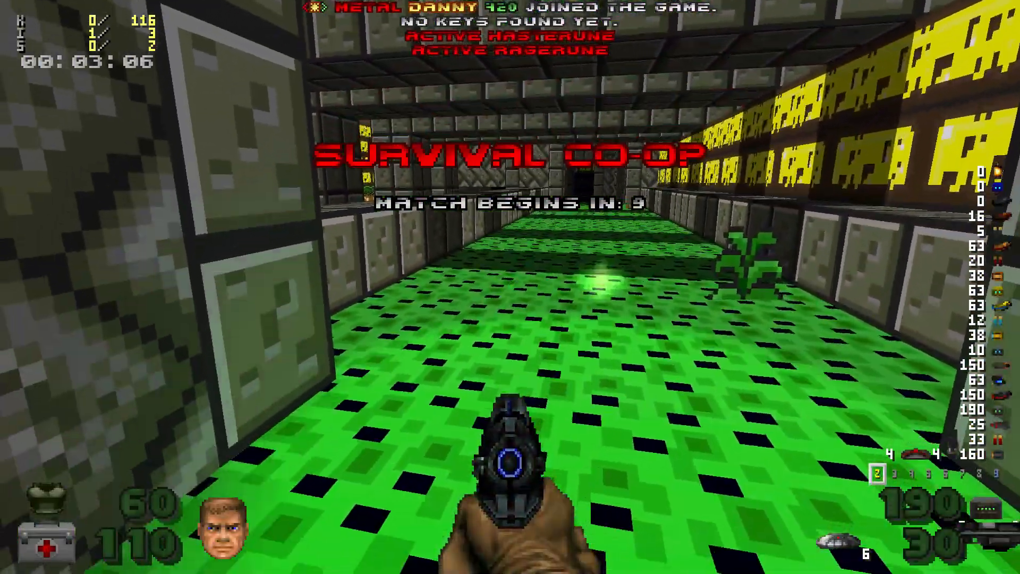
Step: Log in with send_password and the RCON password, then run rcon changemap map29
{"action": "key", "text": "grave"}
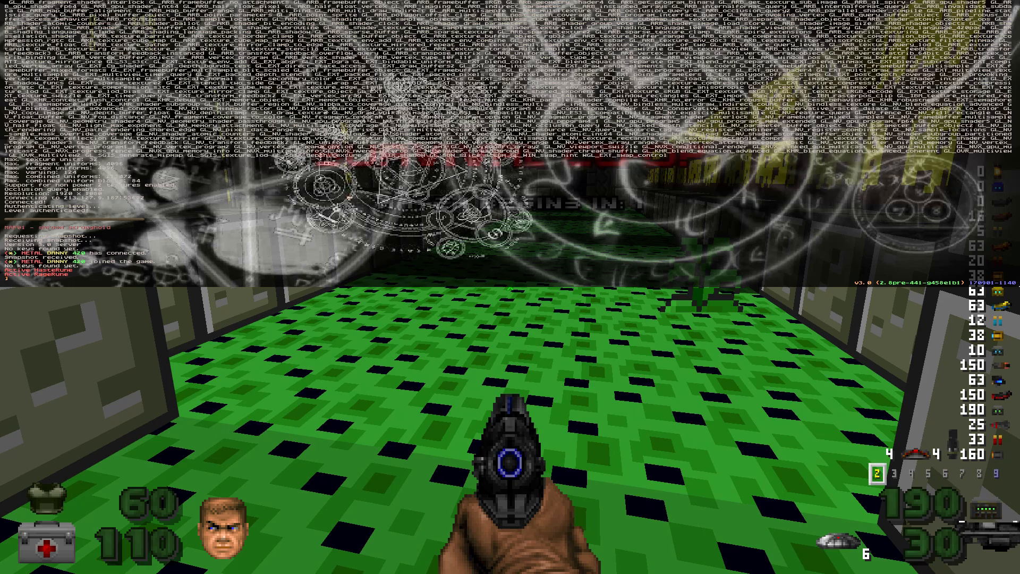
{"action": "type", "text": "sen"}
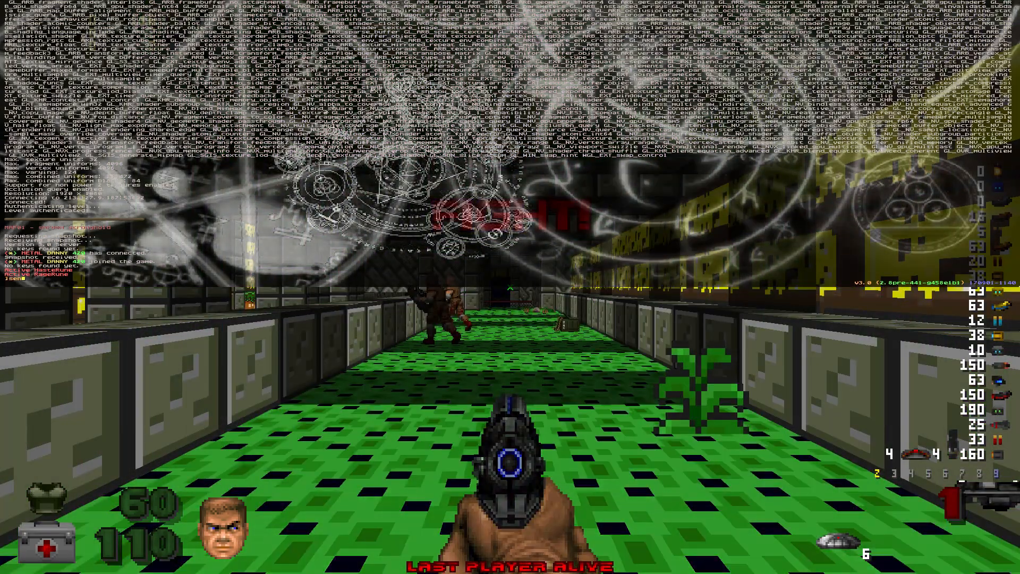
{"action": "type", "text": "d_password"}
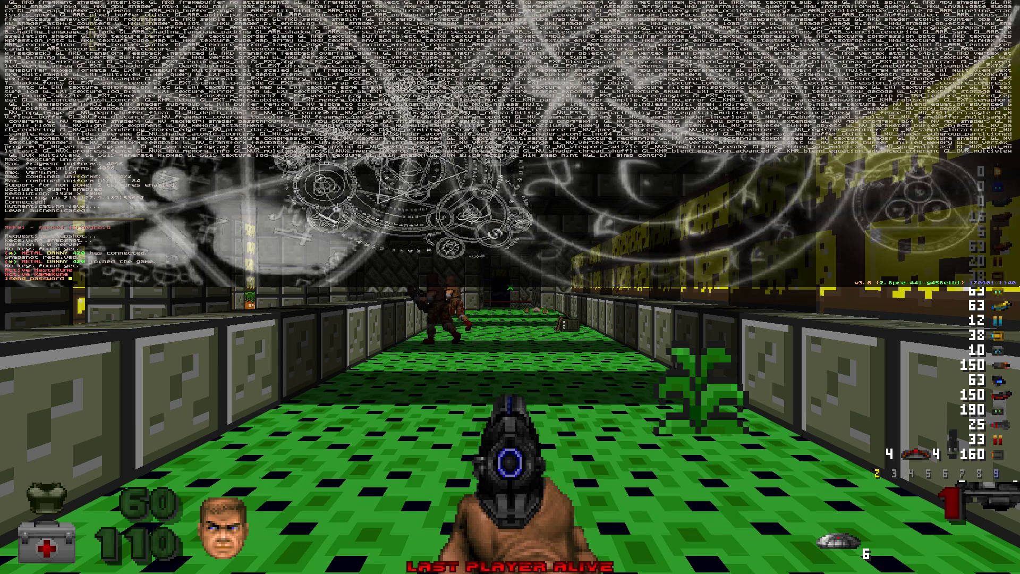
{"action": "type", "text": "121212"}
{"action": "key", "text": "Return"}
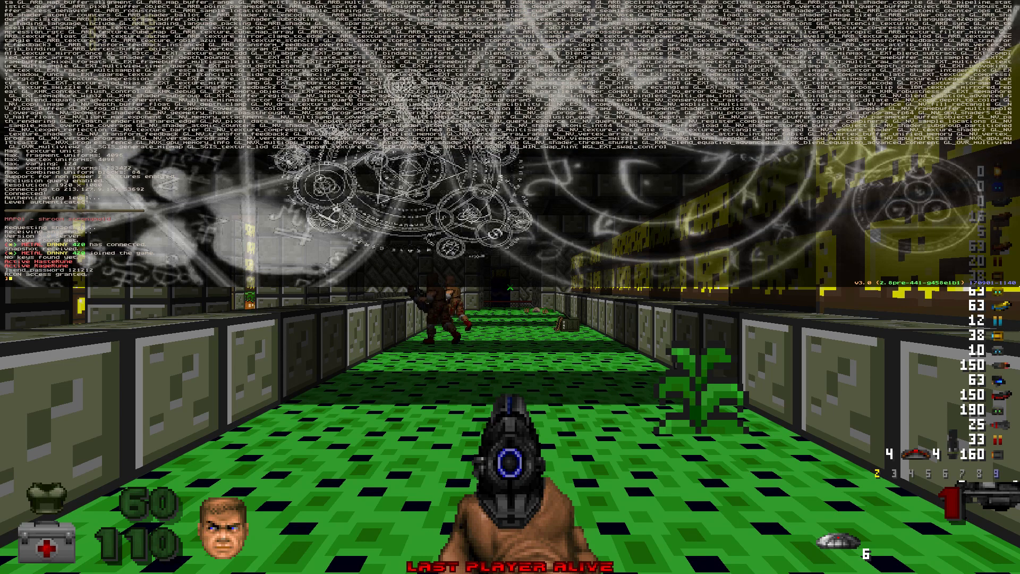
{"action": "type", "text": "rco"}
{"action": "type", "text": "n"}
{"action": "type", "text": "gemap map"}
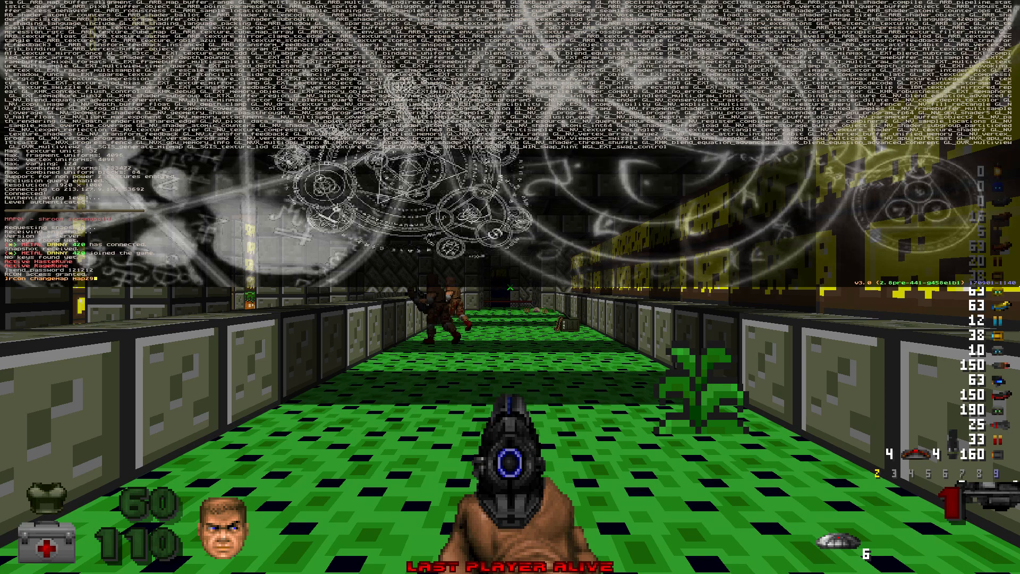
{"action": "type", "text": "29"}
{"action": "key", "text": "Return"}
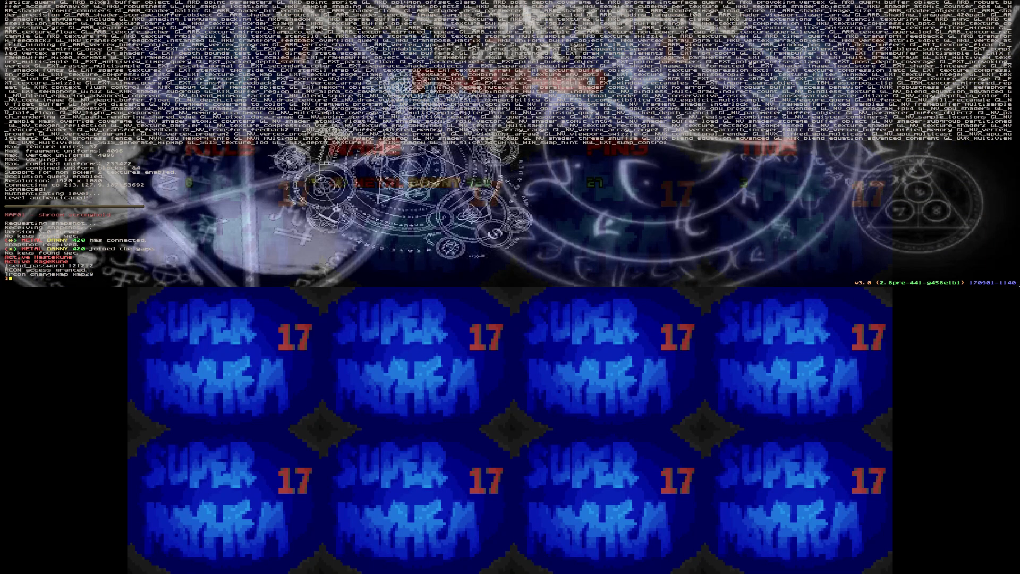
Step: Watch the intermission, recall and trim the changemap command, check the automap, and switch to the handgun
{"action": "key", "text": "grave"}
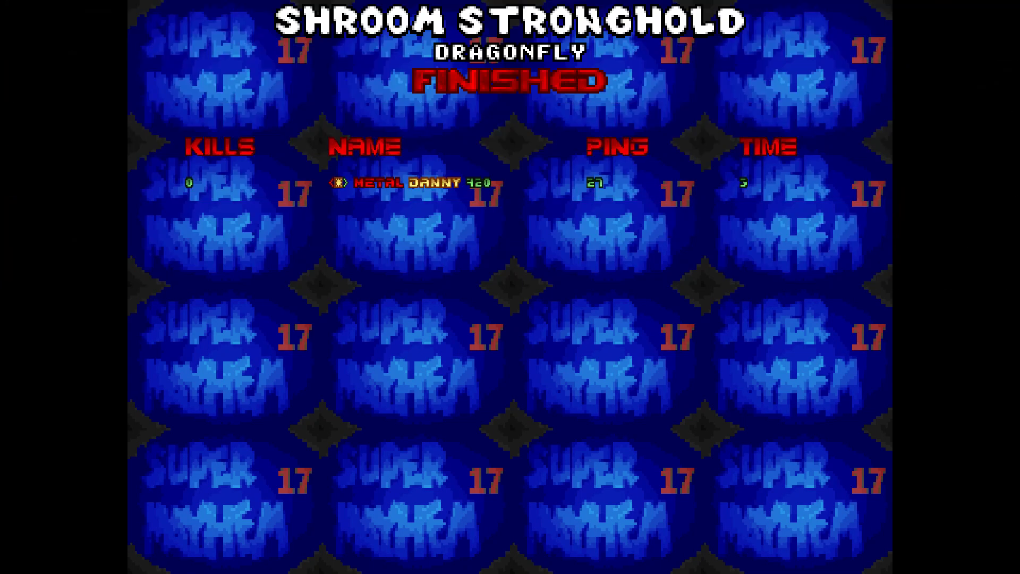
{"action": "key", "text": "grave"}
{"action": "key", "text": "Up"}
{"action": "key", "text": "BackSpace"}
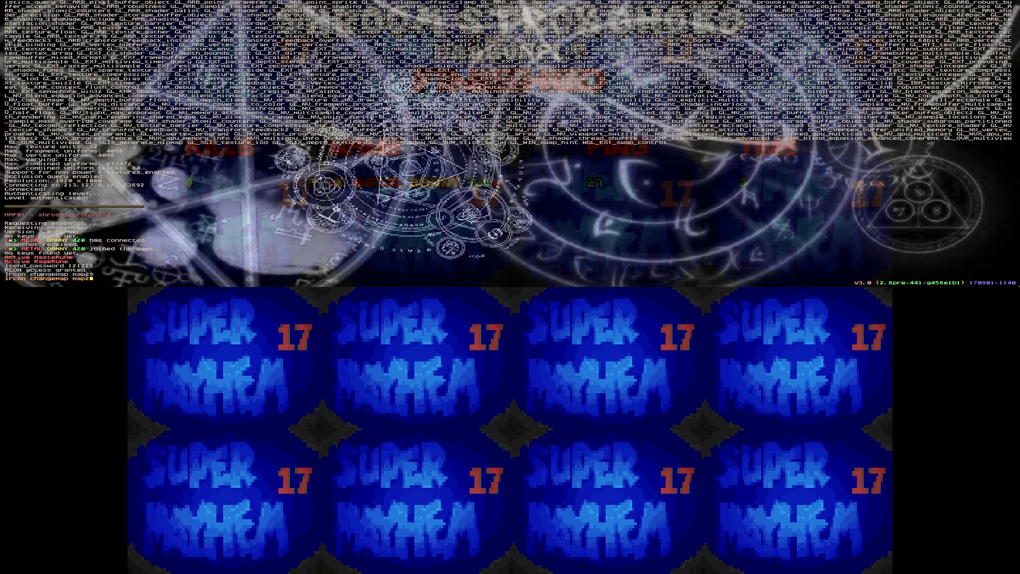
{"action": "key", "text": "BackSpace"}
{"action": "key", "text": "BackSpace"}
{"action": "key", "text": "BackSpace"}
{"action": "key", "text": "Up"}
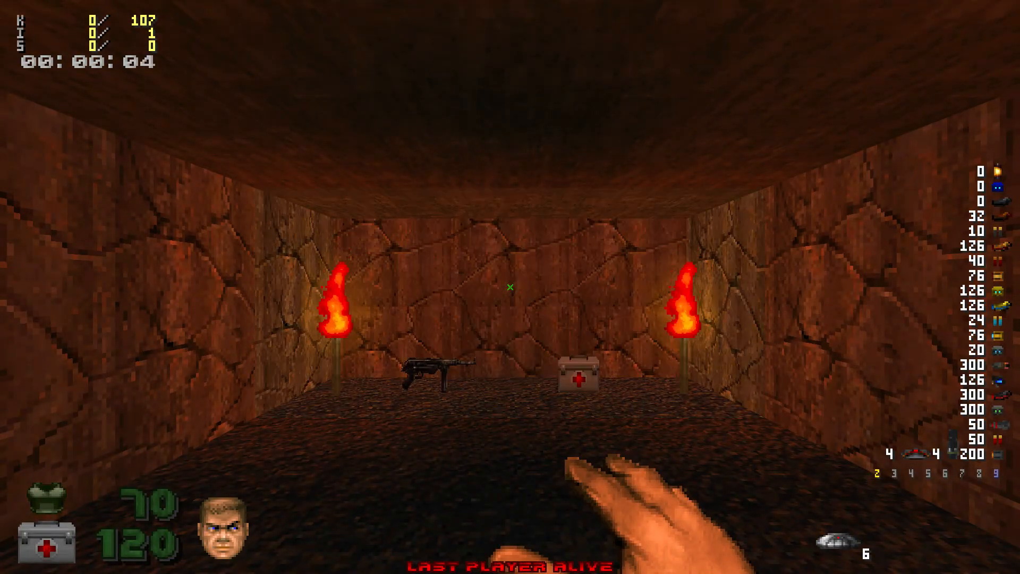
{"action": "key", "text": "grave"}
{"action": "key", "text": "grave"}
{"action": "key", "text": "Tab"}
{"action": "key", "text": "Tab"}
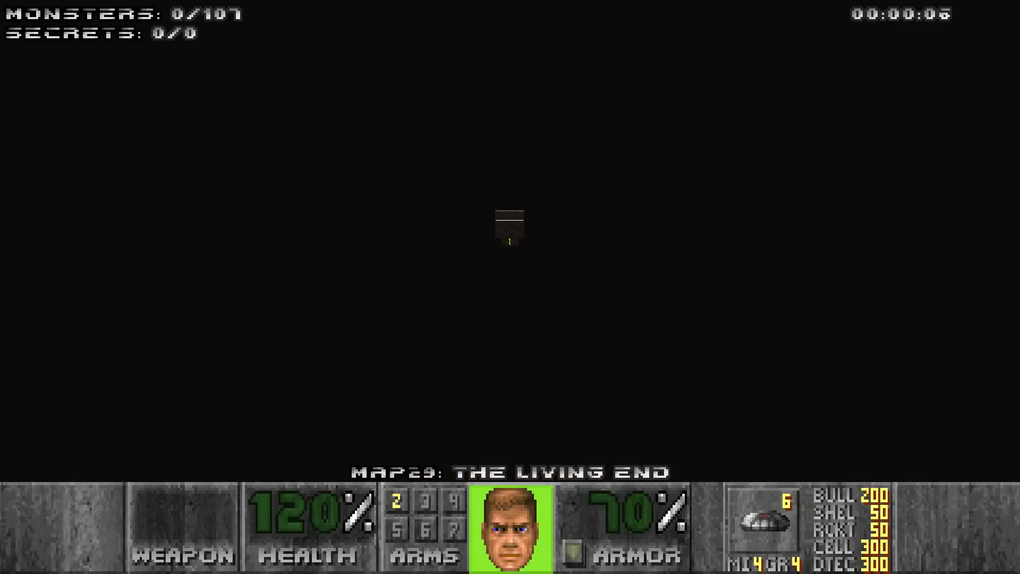
{"action": "key", "text": "Tab"}
{"action": "key", "text": "2"}
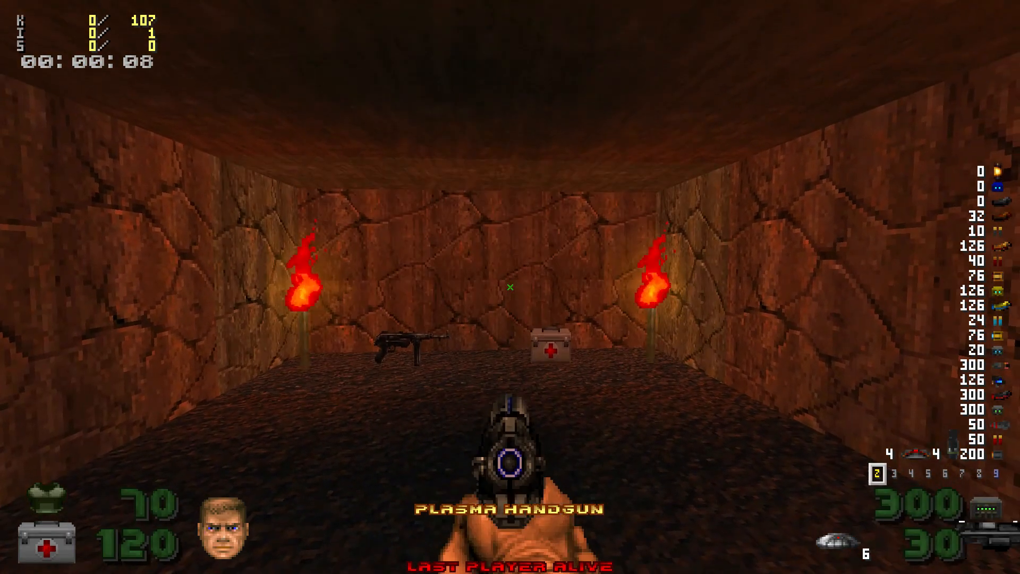
{"action": "key", "text": "2"}
{"action": "key", "text": "grave"}
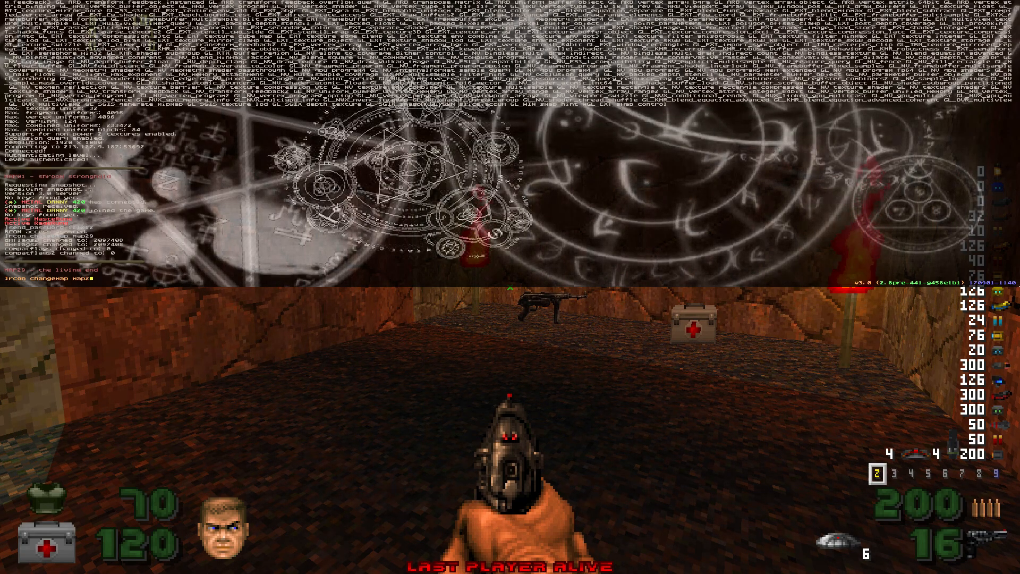
Step: Edit the recalled command into rcon changemus d6, run it, and close the console
{"action": "key", "text": "BackSpace"}
{"action": "key", "text": "BackSpace"}
{"action": "key", "text": "BackSpace"}
{"action": "key", "text": "BackSpace"}
{"action": "key", "text": "BackSpace"}
{"action": "key", "text": "BackSpace"}
{"action": "key", "text": "BackSpace"}
{"action": "key", "text": "BackSpace"}
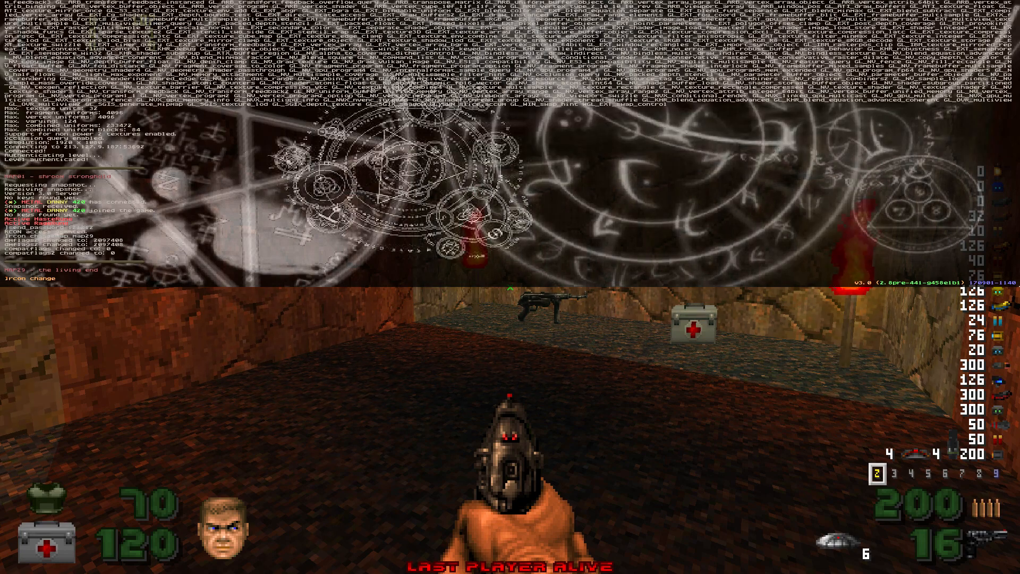
{"action": "type", "text": "us "}
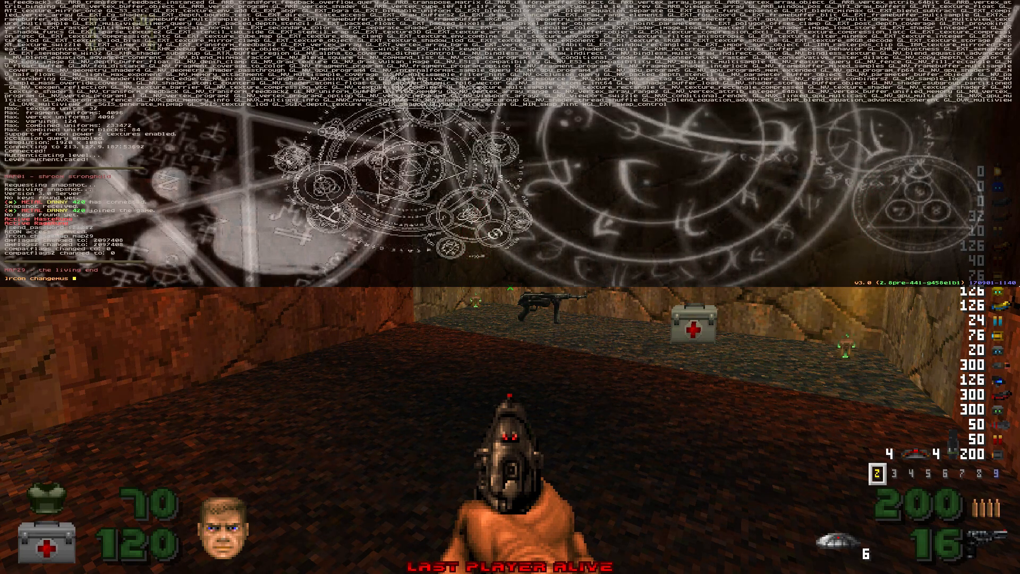
{"action": "type", "text": "d"}
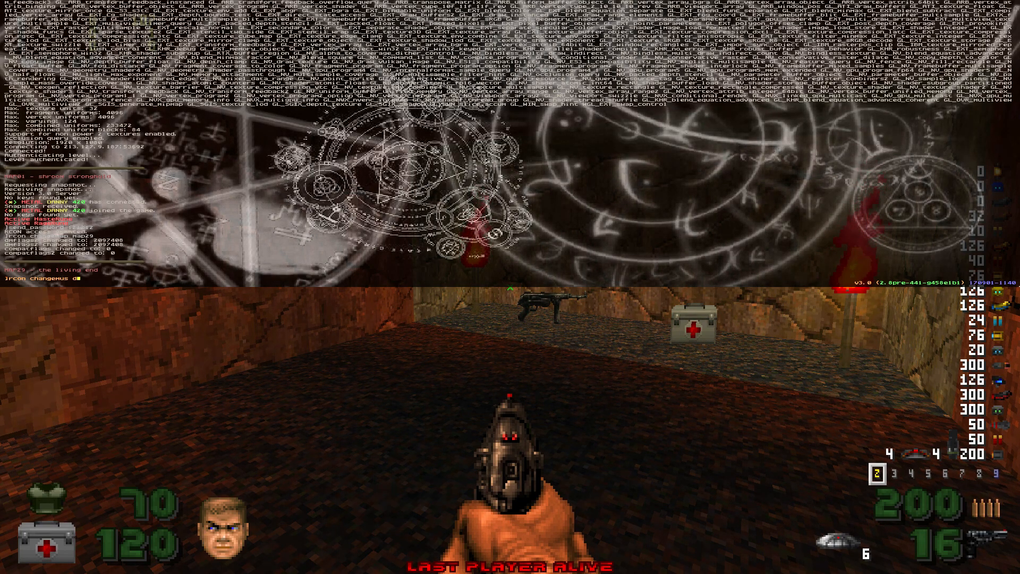
{"action": "type", "text": "6"}
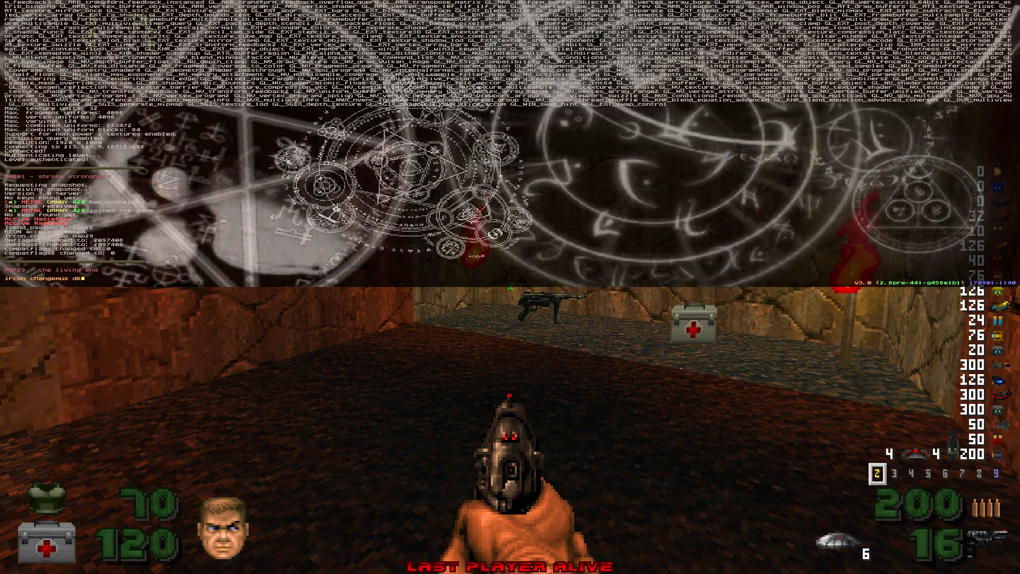
{"action": "key", "text": "Return"}
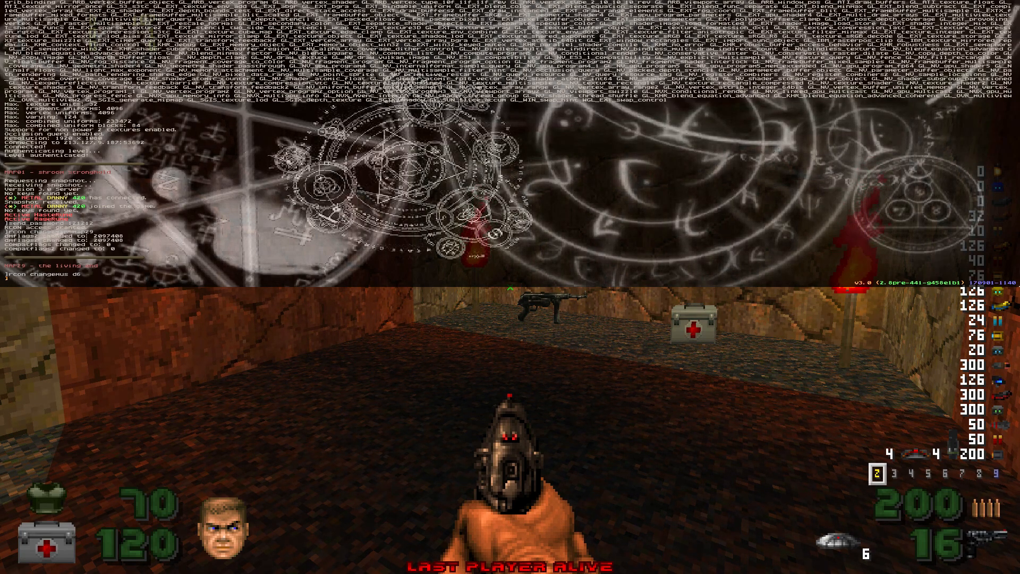
{"action": "key", "text": "grave"}
Step: Walk into the starting room, turning toward the metal door and then the medikit
{"action": "key", "text": "w"}
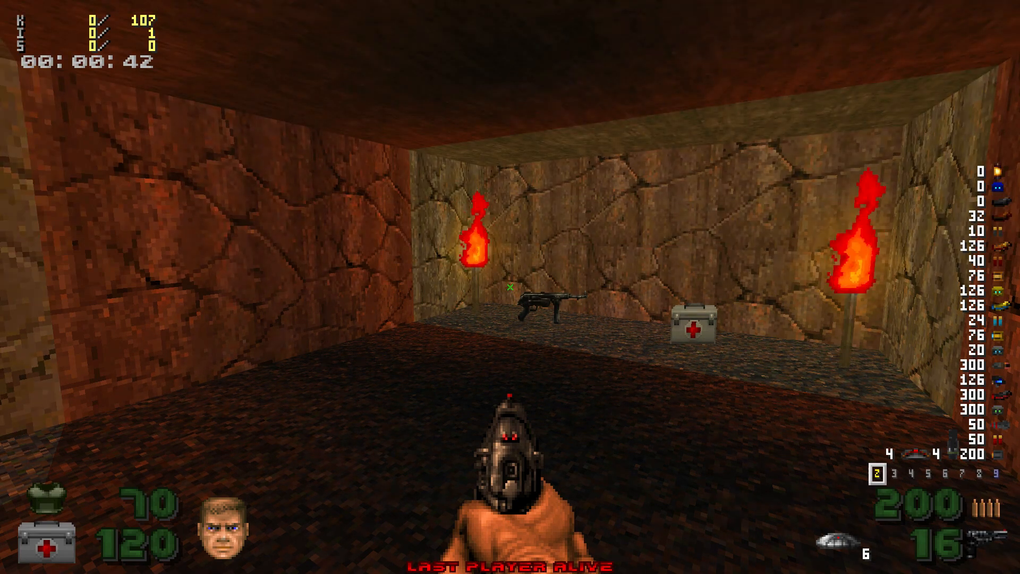
{"action": "key", "text": "Left"}
{"action": "key", "text": "Right"}
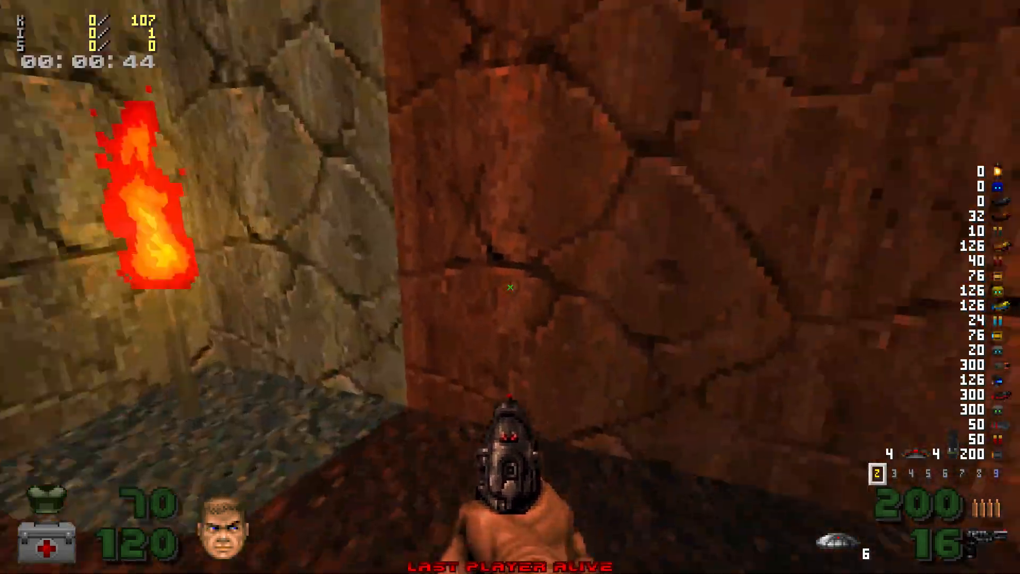
{"action": "key", "text": "w"}
{"action": "key", "text": "w"}
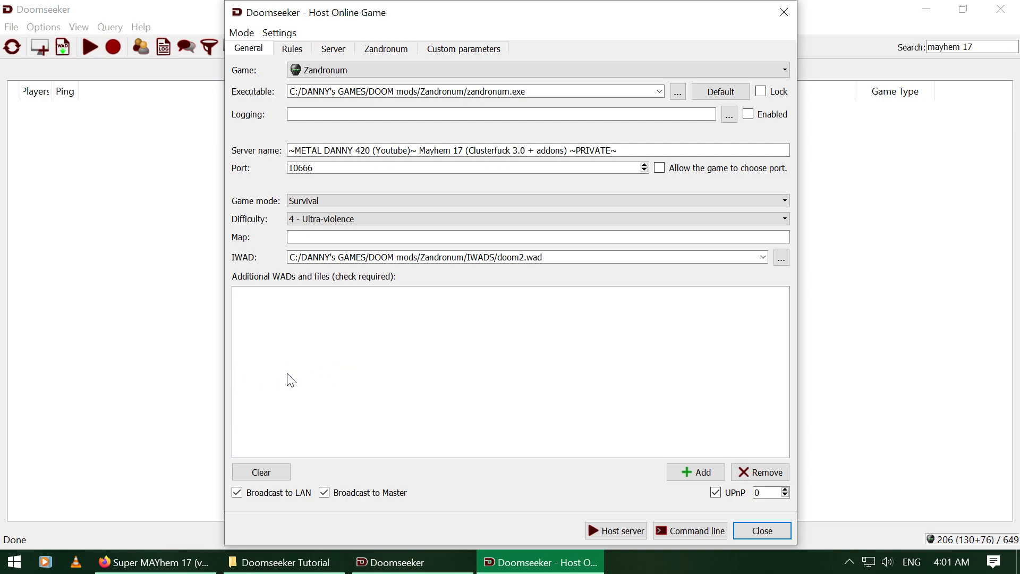
Step: Scroll through the Super MAYhem 17 Doomworld page and start downloading mayhem17.zip
{"action": "left_click", "coordinate": [154, 562]}
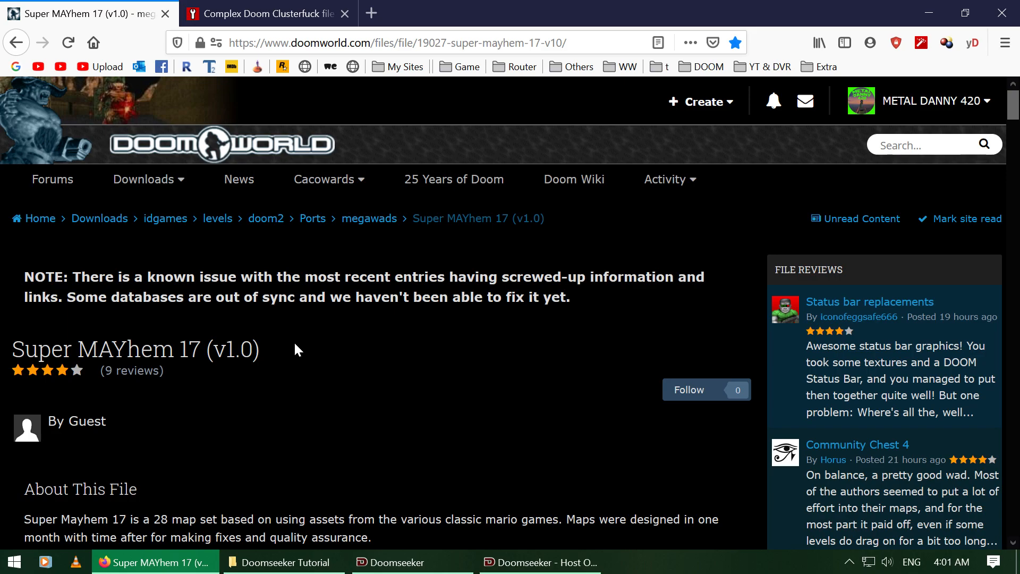
{"action": "scroll", "coordinate": [314, 348], "scroll_direction": "down", "scroll_amount": 3}
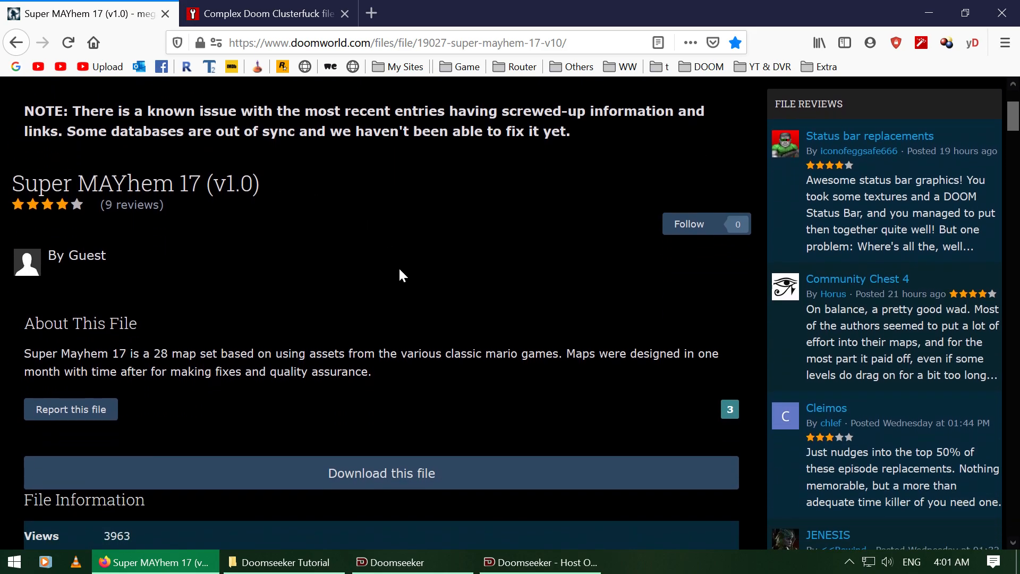
{"action": "scroll", "coordinate": [400, 275], "scroll_direction": "down", "scroll_amount": 15}
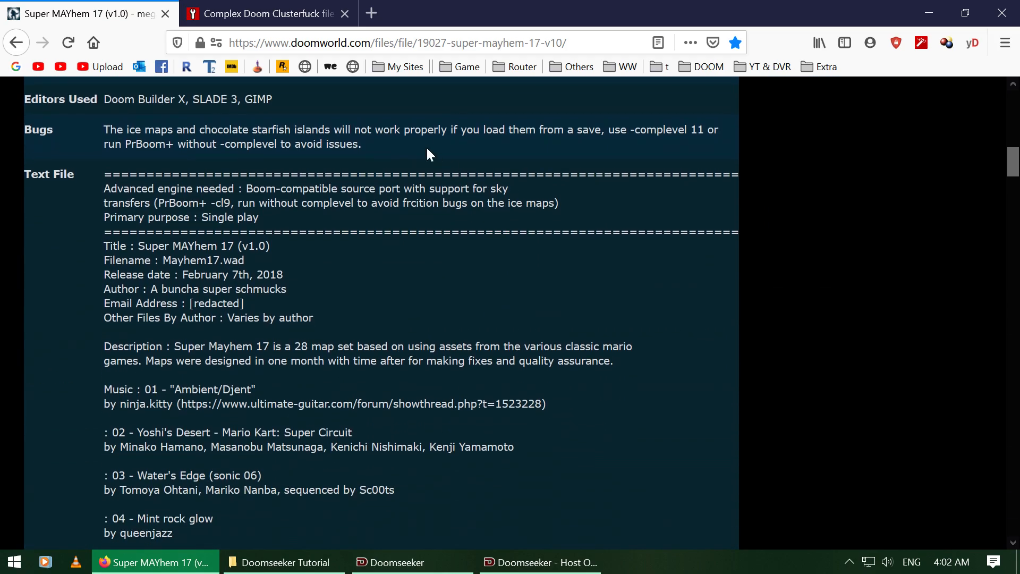
{"action": "scroll", "coordinate": [461, 207], "scroll_direction": "down", "scroll_amount": 5}
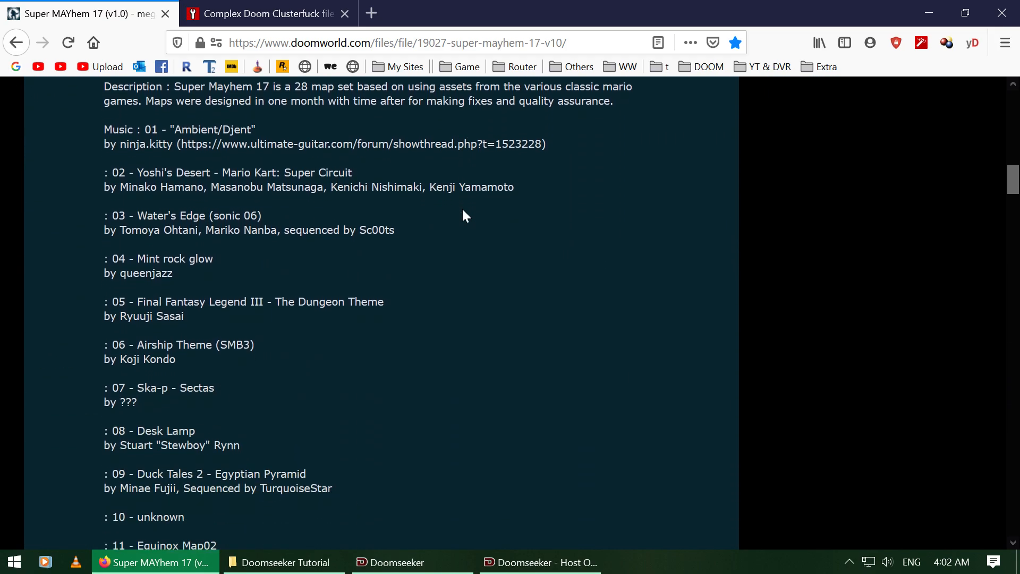
{"action": "scroll", "coordinate": [465, 215], "scroll_direction": "down", "scroll_amount": 2}
{"action": "scroll", "coordinate": [465, 215], "scroll_direction": "down", "scroll_amount": 3}
{"action": "scroll", "coordinate": [466, 215], "scroll_direction": "down", "scroll_amount": 11}
{"action": "scroll", "coordinate": [519, 200], "scroll_direction": "down", "scroll_amount": 5}
{"action": "scroll", "coordinate": [535, 209], "scroll_direction": "up", "scroll_amount": 6}
{"action": "scroll", "coordinate": [532, 224], "scroll_direction": "up", "scroll_amount": 20}
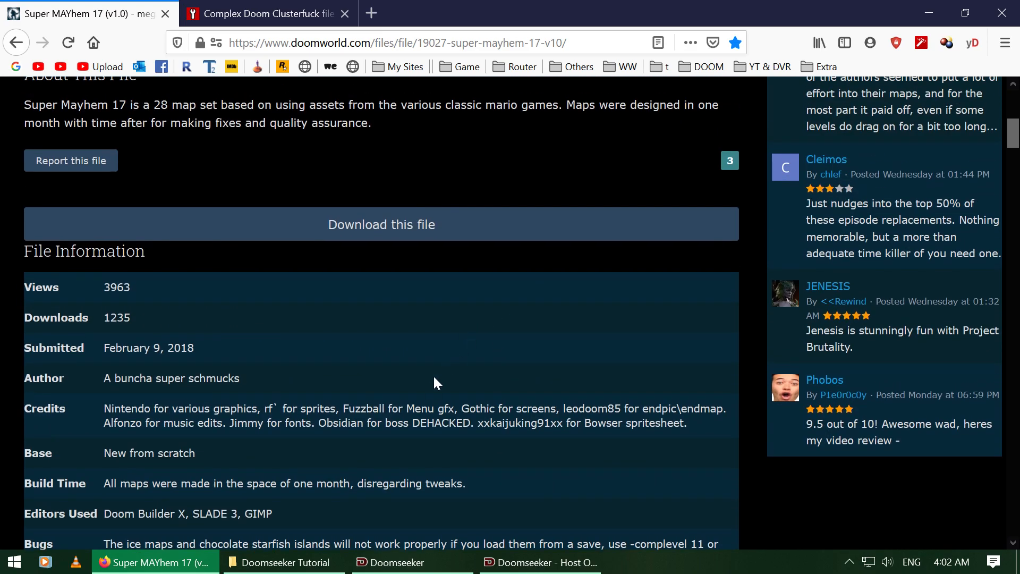
{"action": "left_click", "coordinate": [353, 233]}
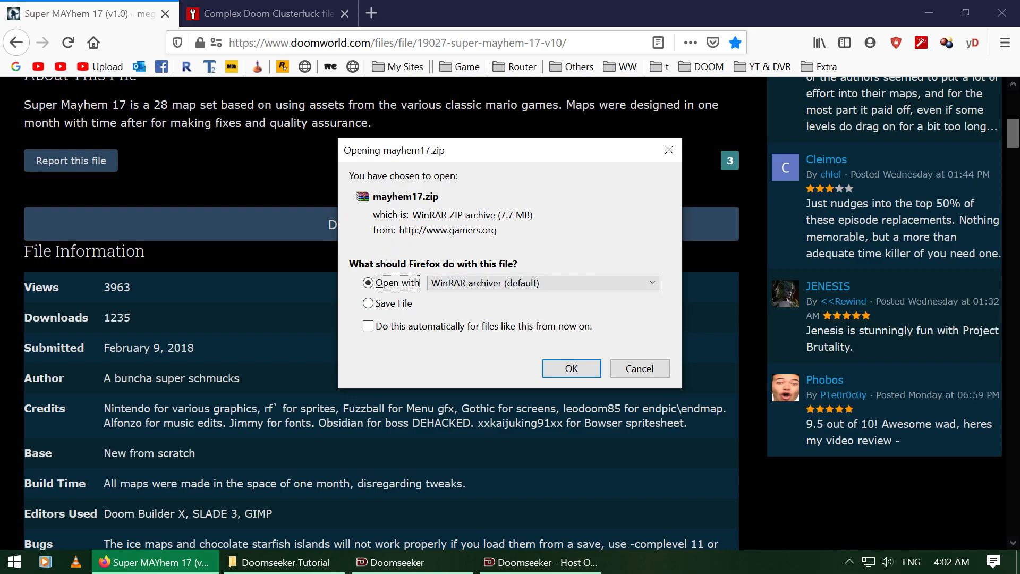
Step: Cancel opening mayhem17.zip and check the WADS folder holds mayhem17.wad and mayhem17_updatev1.wad
{"action": "left_click", "coordinate": [643, 369]}
{"action": "left_click", "coordinate": [285, 562]}
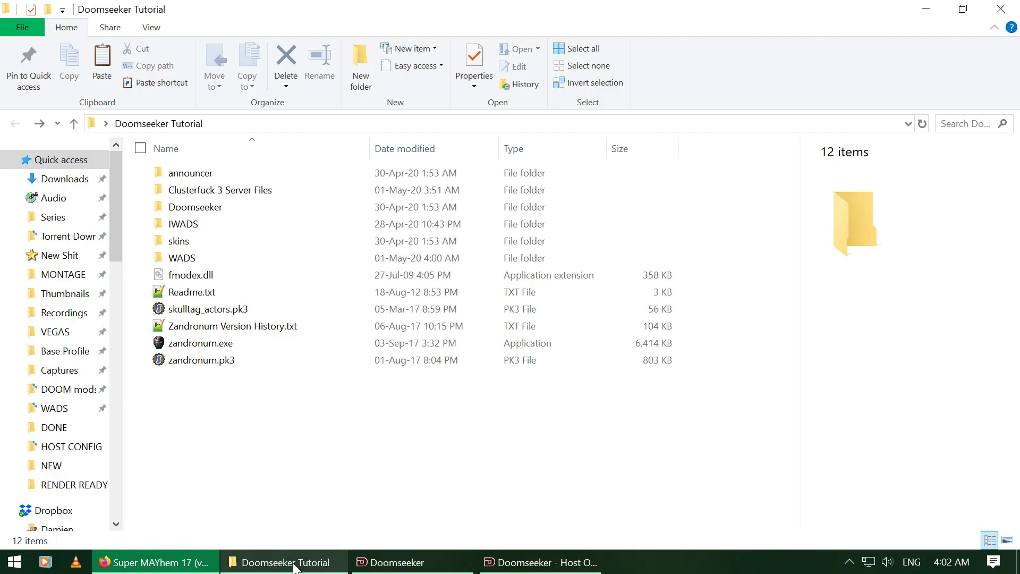
{"action": "left_click", "coordinate": [232, 266]}
{"action": "double_click", "coordinate": [229, 263]}
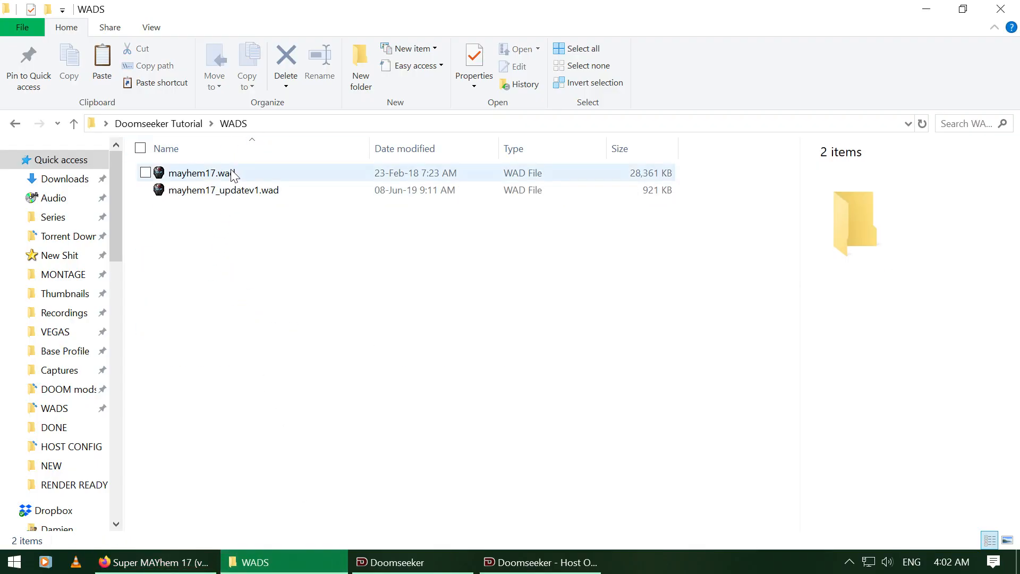
{"action": "left_click", "coordinate": [278, 192]}
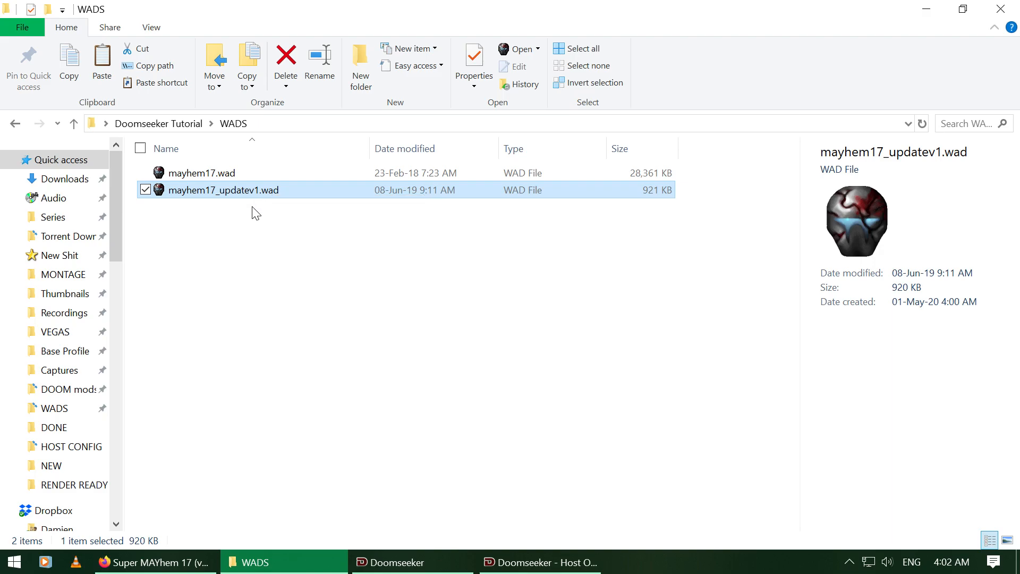
{"action": "key", "text": "BackSpace"}
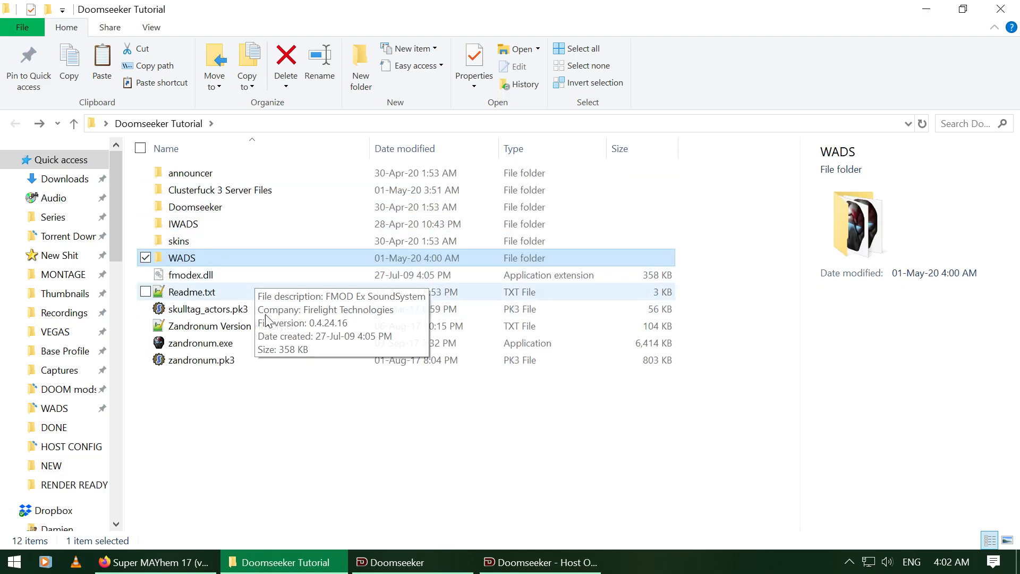
Step: Recheck the WADS folder, go back, and return to the Super Mayhem 17 page
{"action": "left_click", "coordinate": [234, 263]}
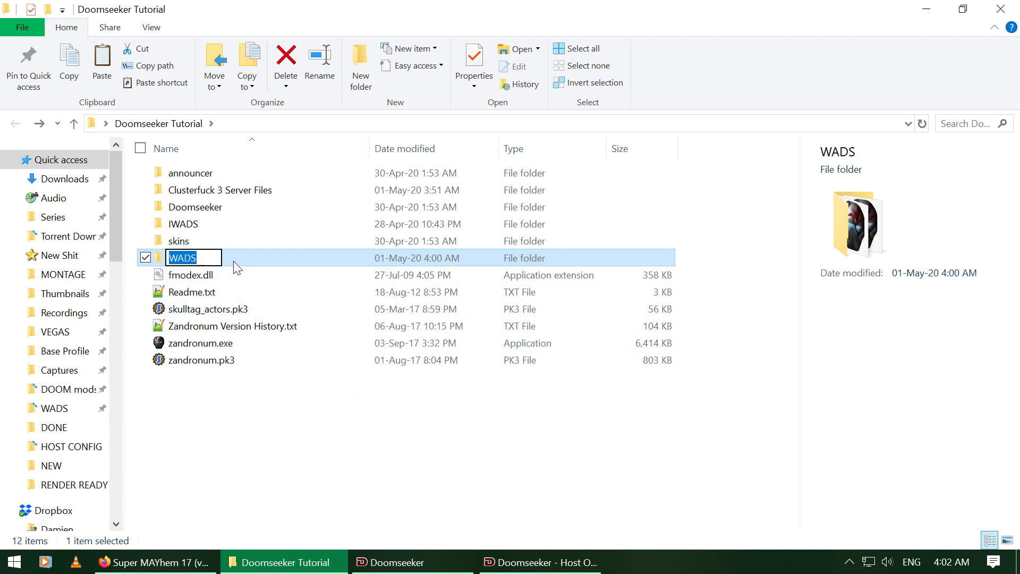
{"action": "double_click", "coordinate": [234, 261]}
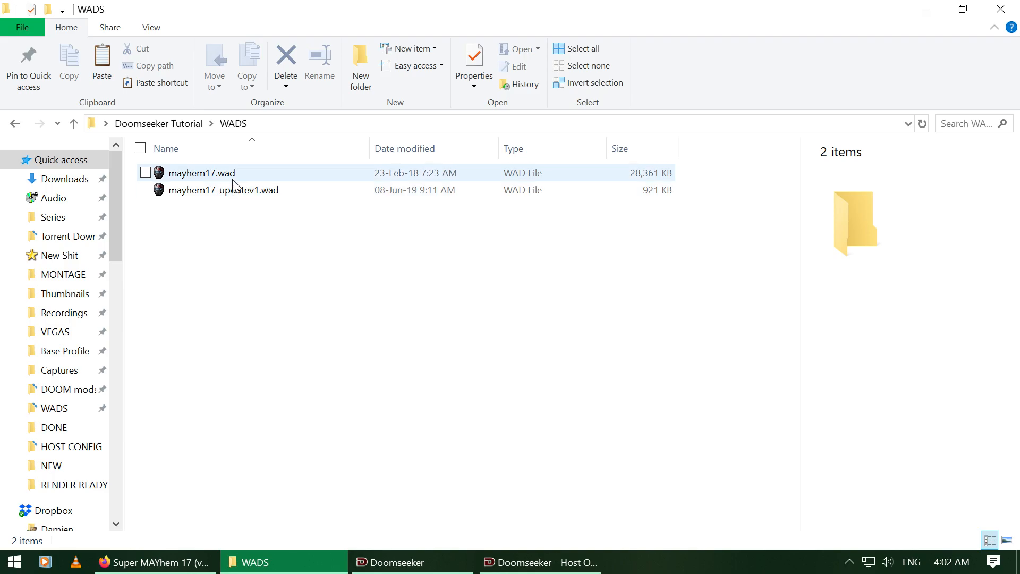
{"action": "key", "text": "alt+Left"}
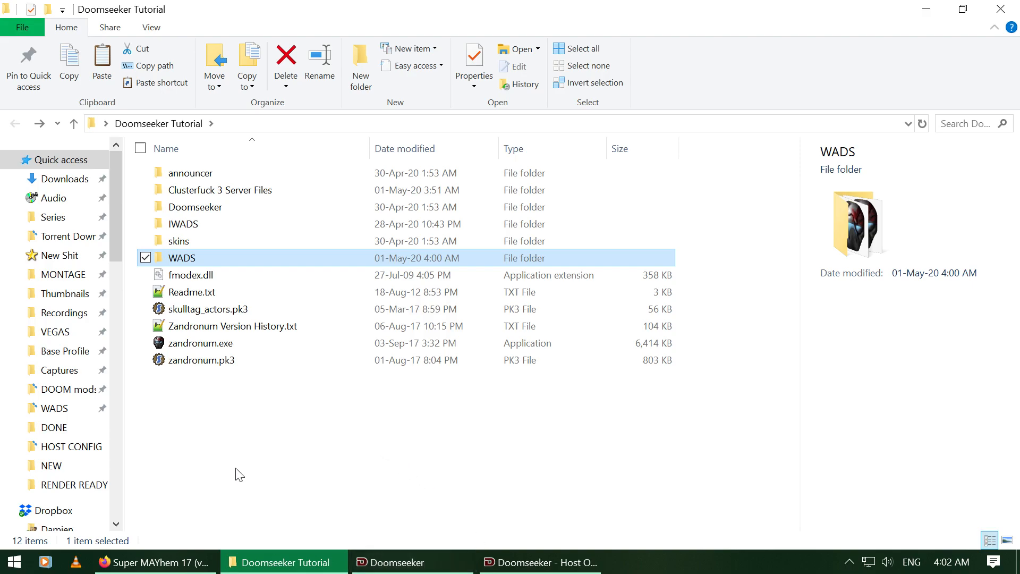
{"action": "left_click", "coordinate": [180, 562]}
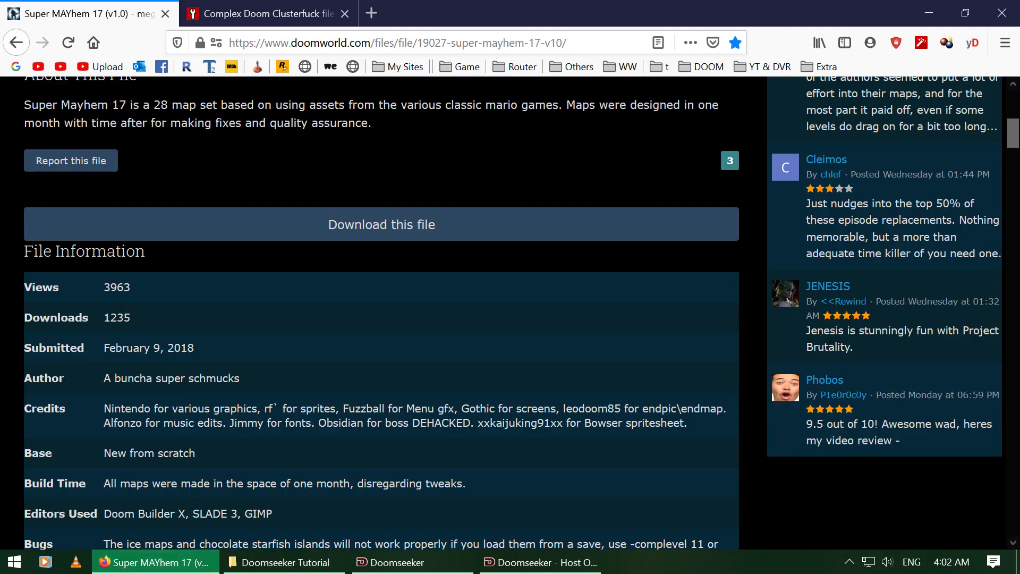
Step: Expand the Complex Doom Clusterfuck description on ModDB and read its 25-file load order
{"action": "left_click", "coordinate": [220, 4]}
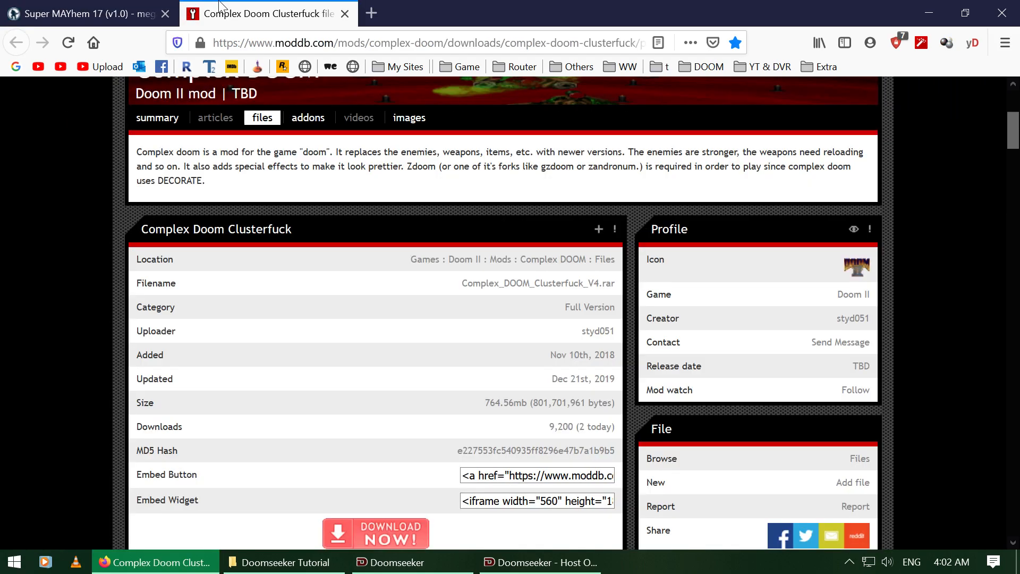
{"action": "scroll", "coordinate": [211, 350], "scroll_direction": "up", "scroll_amount": 3}
{"action": "scroll", "coordinate": [2, 330], "scroll_direction": "down", "scroll_amount": 1}
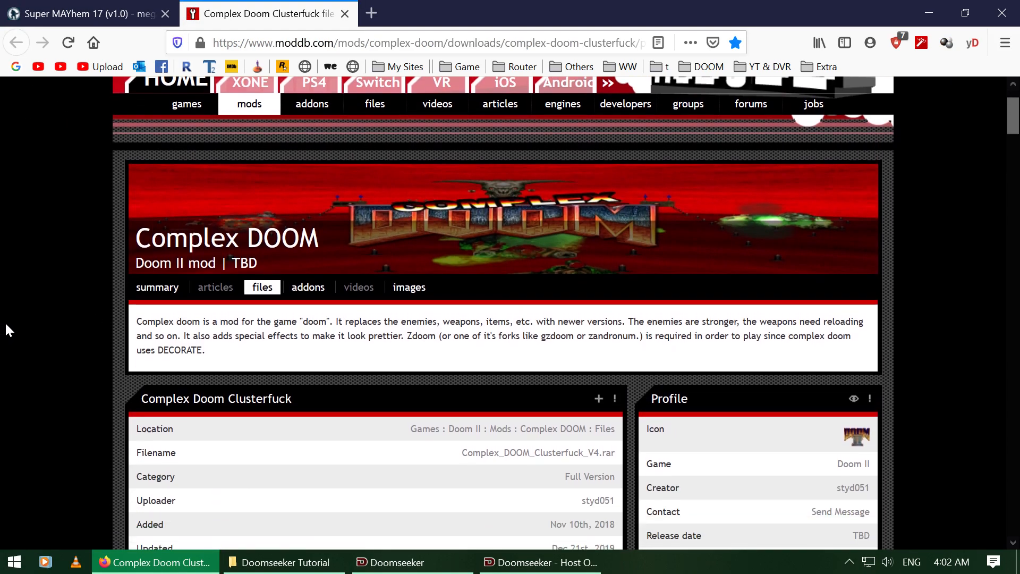
{"action": "scroll", "coordinate": [2, 257], "scroll_direction": "down", "scroll_amount": 4}
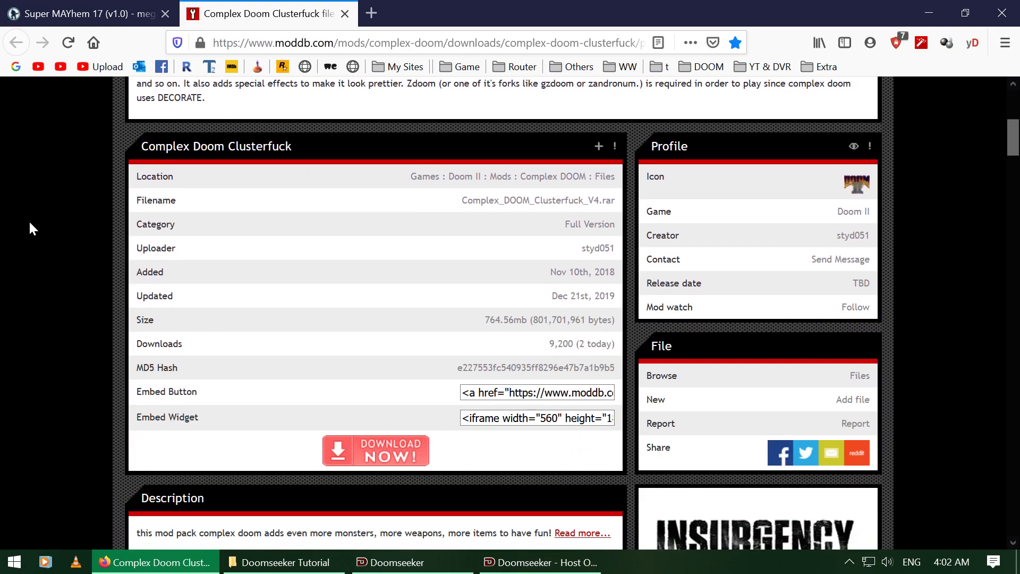
{"action": "scroll", "coordinate": [2, 210], "scroll_direction": "down", "scroll_amount": 3}
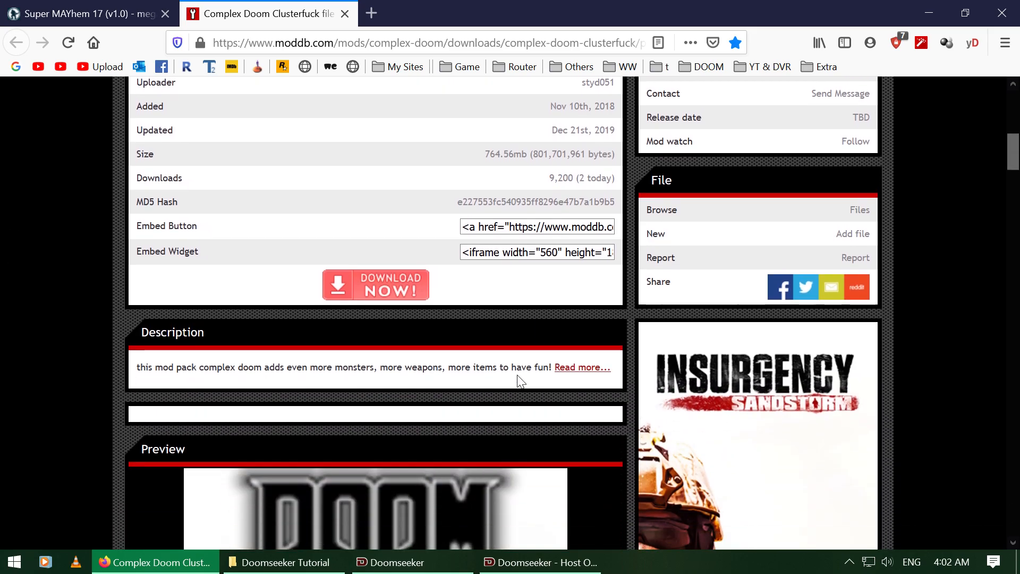
{"action": "left_click", "coordinate": [567, 368]}
{"action": "scroll", "coordinate": [6, 285], "scroll_direction": "down", "scroll_amount": 3}
{"action": "scroll", "coordinate": [14, 236], "scroll_direction": "down", "scroll_amount": 2}
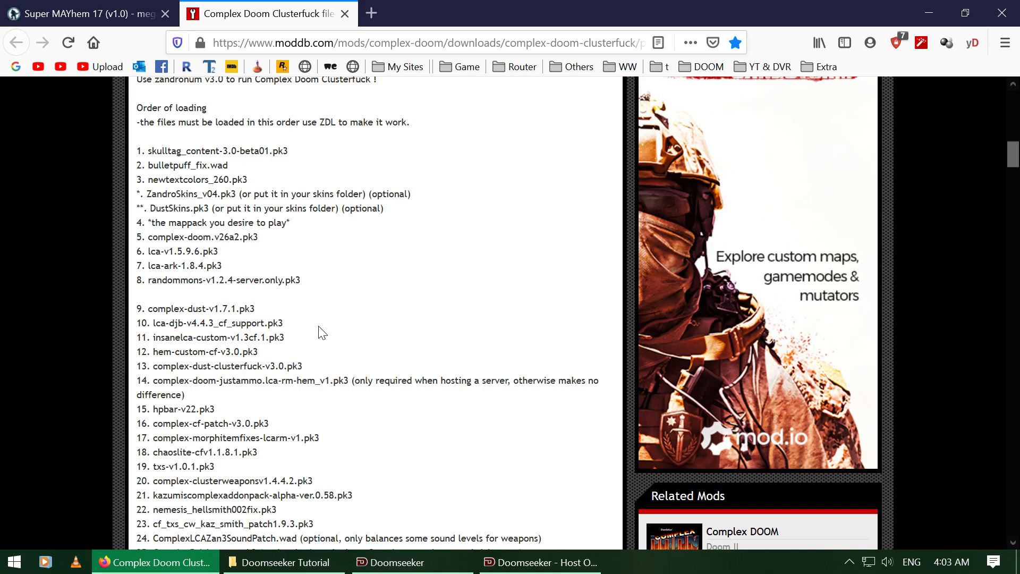
{"action": "scroll", "coordinate": [340, 328], "scroll_direction": "down", "scroll_amount": 3}
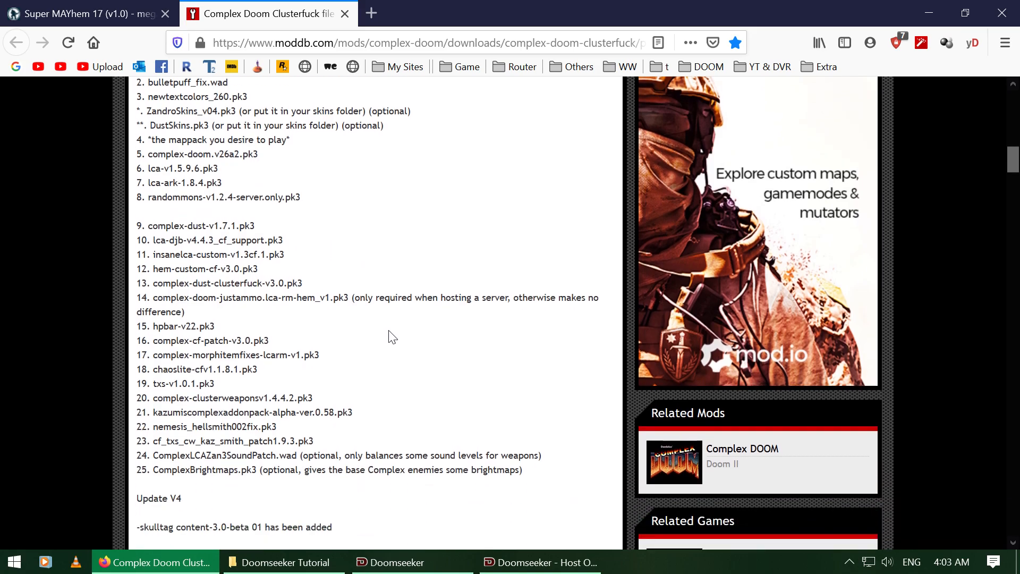
{"action": "scroll", "coordinate": [390, 334], "scroll_direction": "up", "scroll_amount": 3}
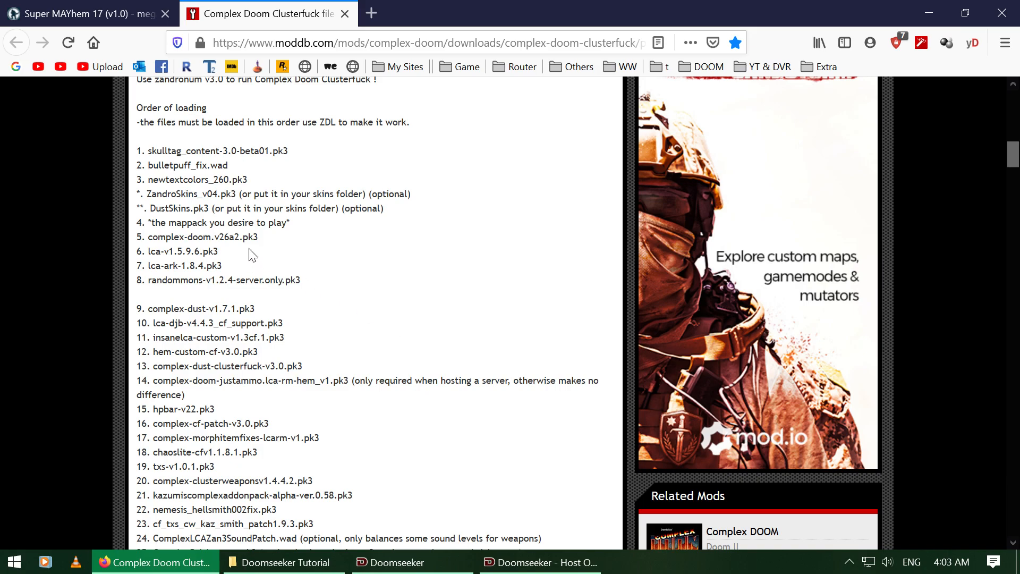
{"action": "scroll", "coordinate": [232, 180], "scroll_direction": "up", "scroll_amount": 18}
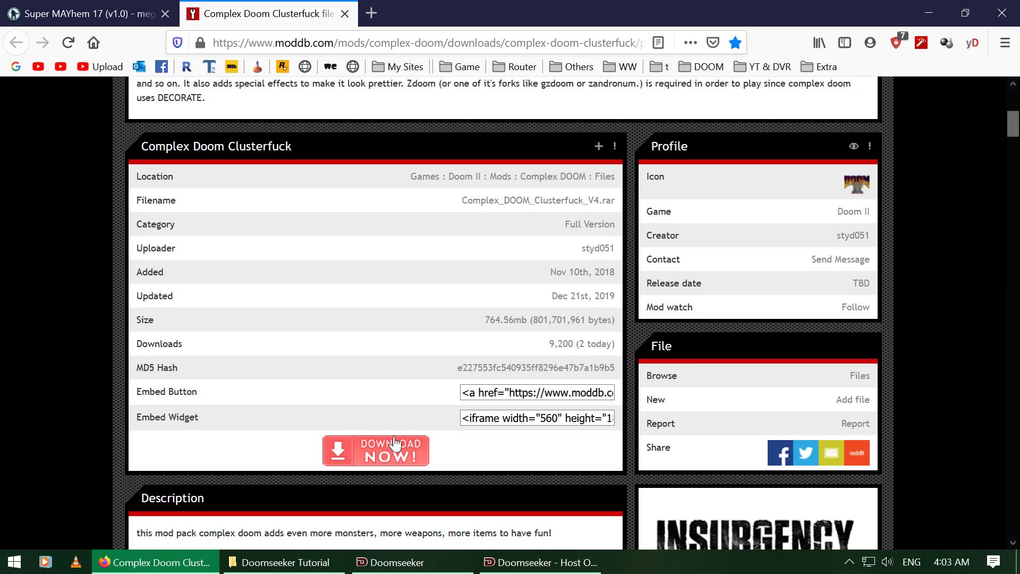
{"action": "left_click", "coordinate": [293, 570]}
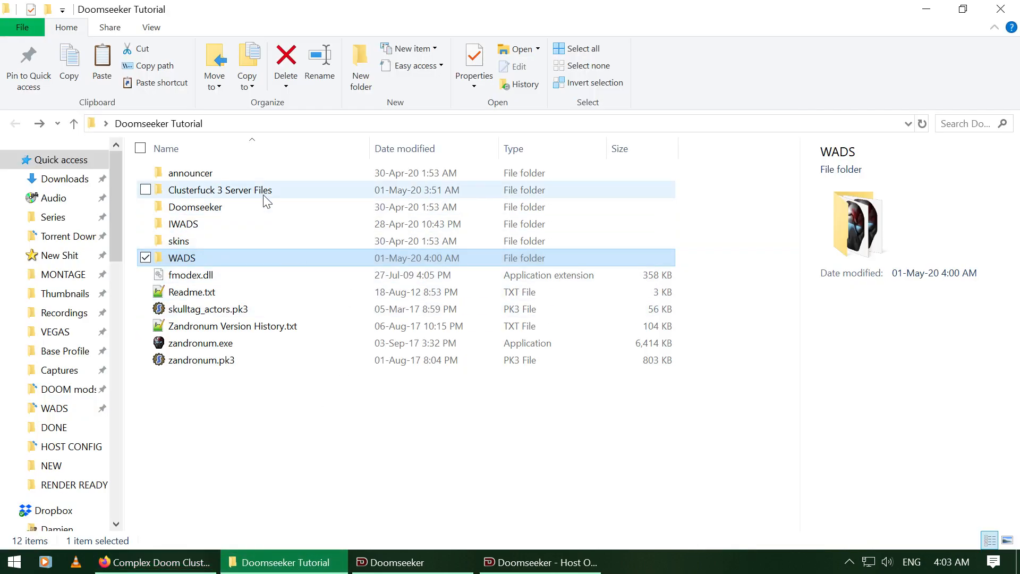
Step: Open Clusterfuck 3 Server Files and scroll through CF README + Load Order.txt in Notepad++
{"action": "double_click", "coordinate": [263, 195]}
{"action": "scroll", "coordinate": [336, 269], "scroll_direction": "down", "scroll_amount": 2}
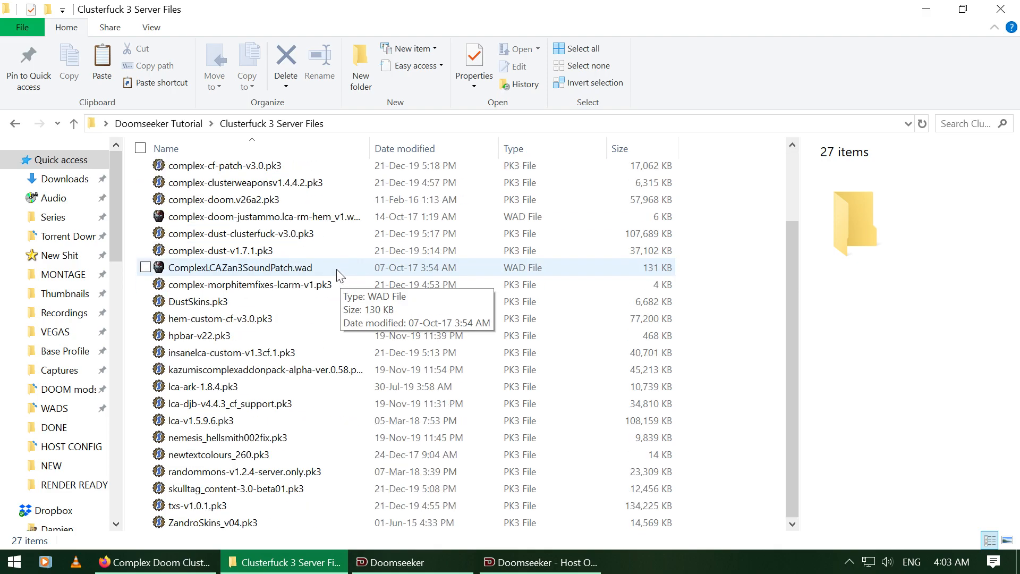
{"action": "scroll", "coordinate": [310, 312], "scroll_direction": "up", "scroll_amount": 2}
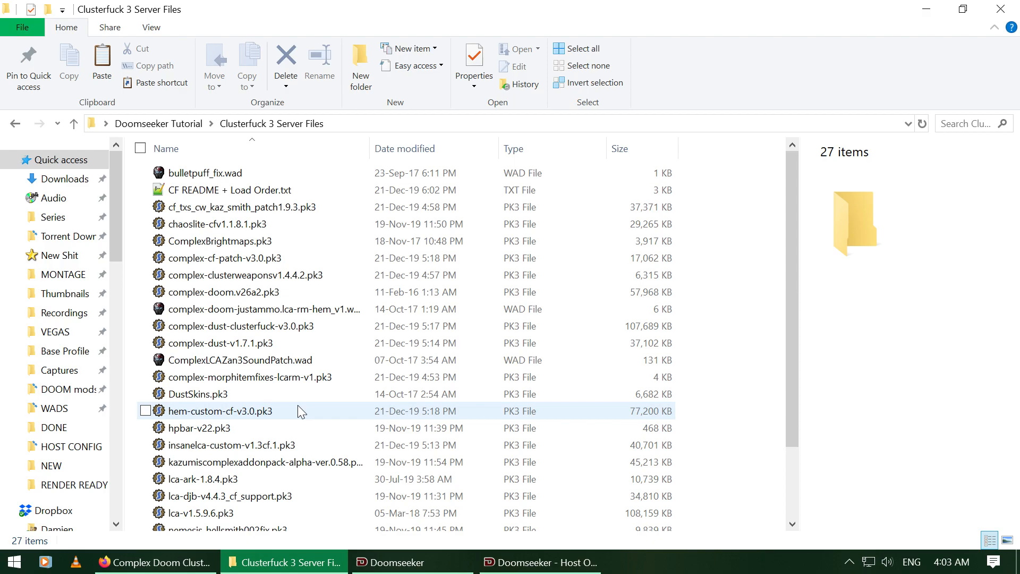
{"action": "left_click", "coordinate": [279, 196]}
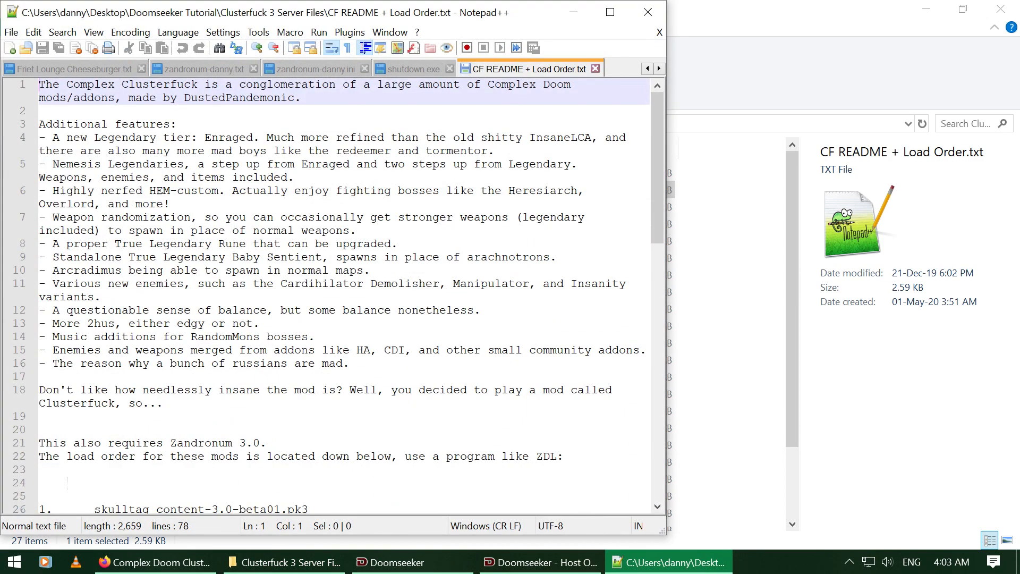
{"action": "scroll", "coordinate": [339, 296], "scroll_direction": "down", "scroll_amount": 7}
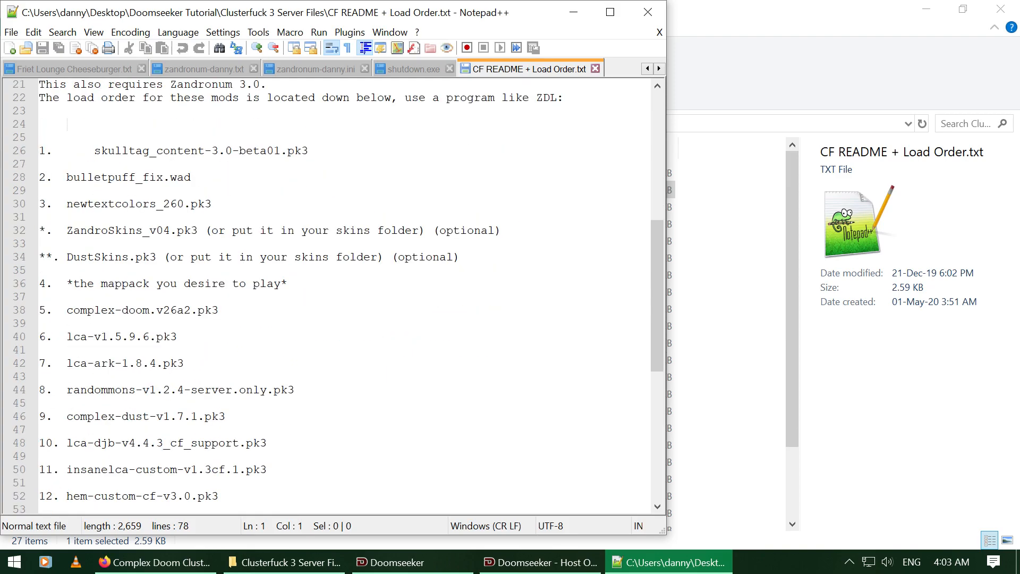
{"action": "scroll", "coordinate": [338, 297], "scroll_direction": "down", "scroll_amount": 2}
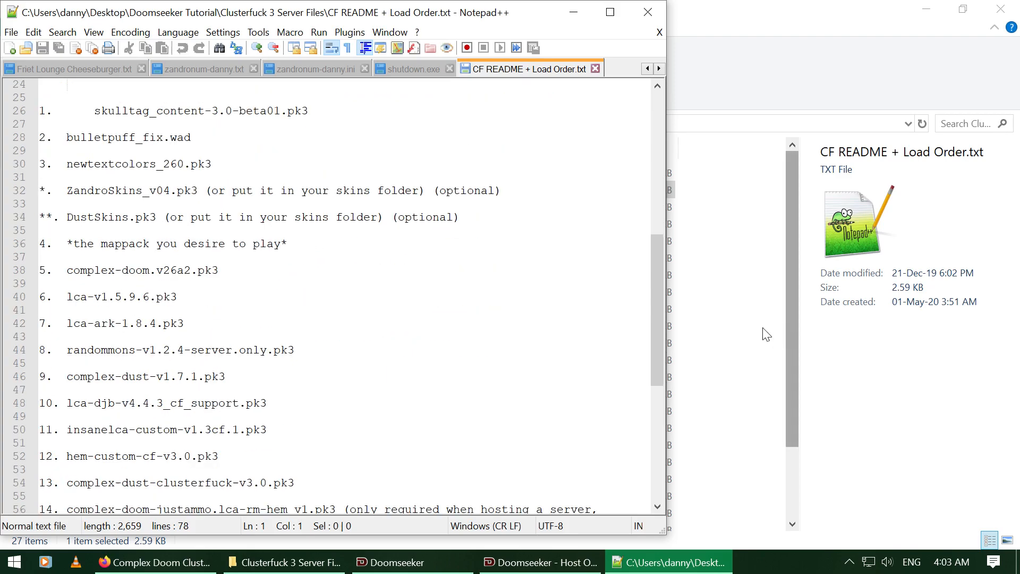
{"action": "left_click", "coordinate": [733, 318]}
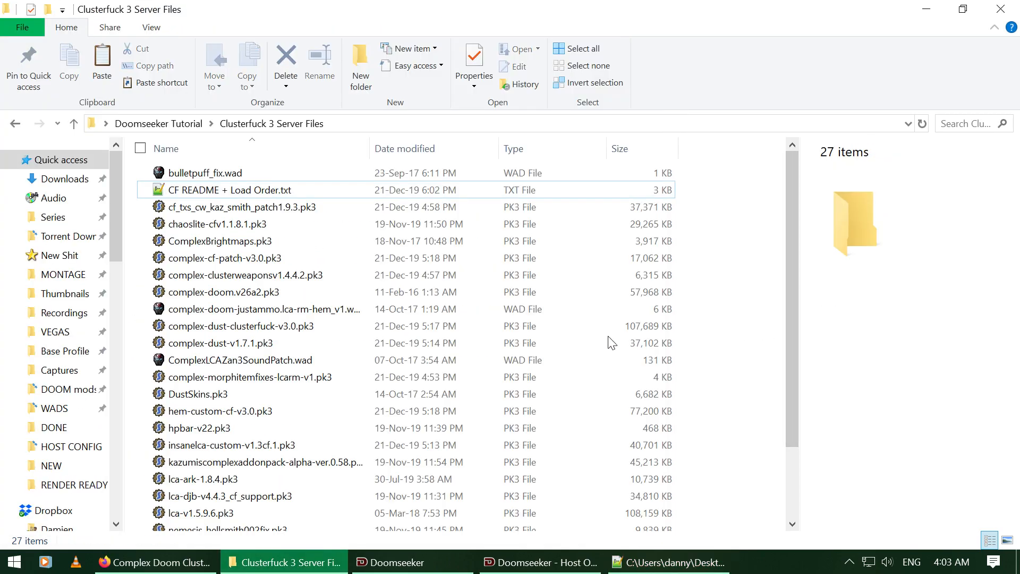
Step: Cut all 26 mod files except the readme and paste them into the WADS folder
{"action": "left_click", "coordinate": [285, 280]}
{"action": "key", "text": "ctrl+a"}
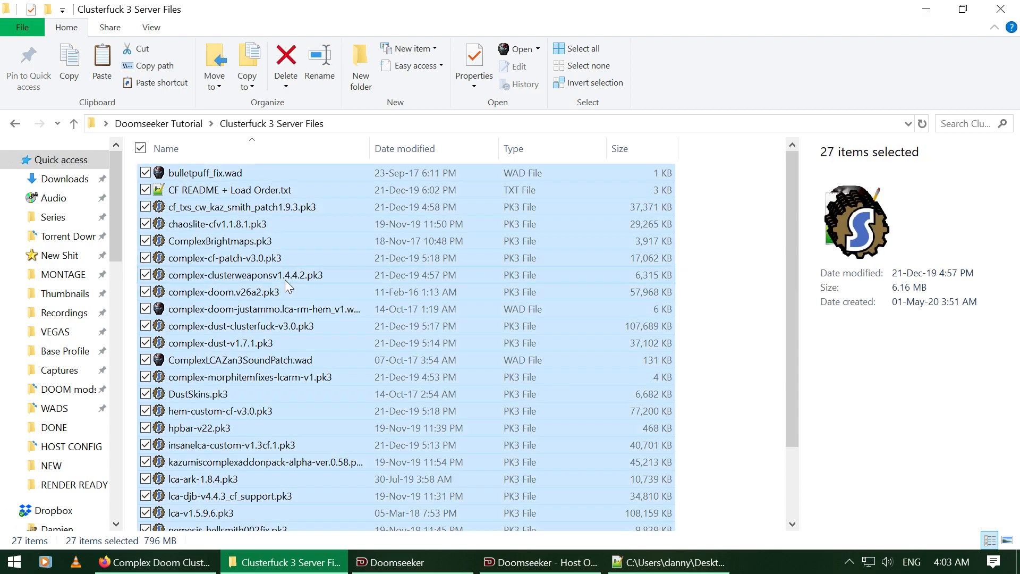
{"action": "left_click", "coordinate": [209, 196], "text": "ctrl"}
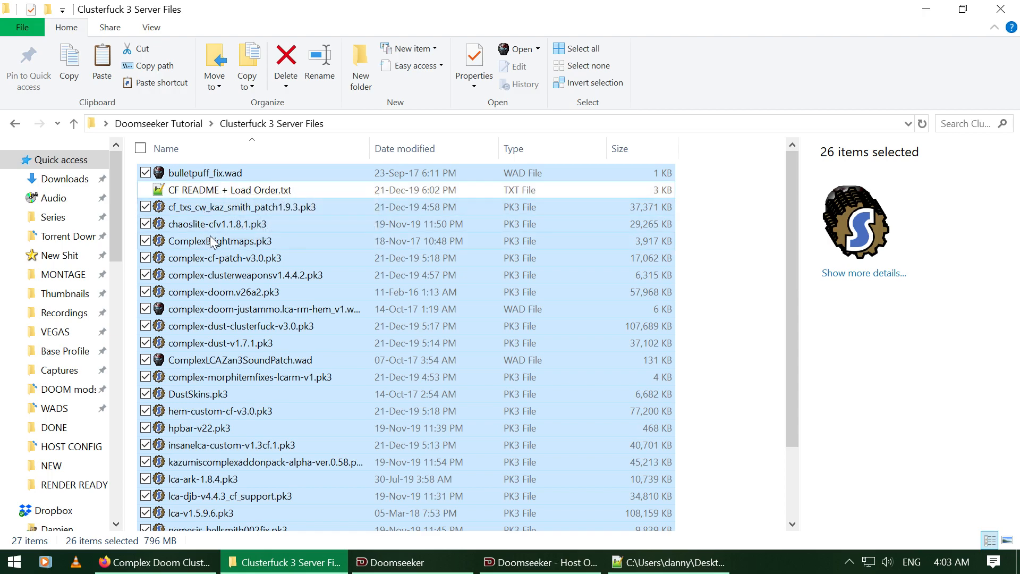
{"action": "key", "text": "ctrl+x"}
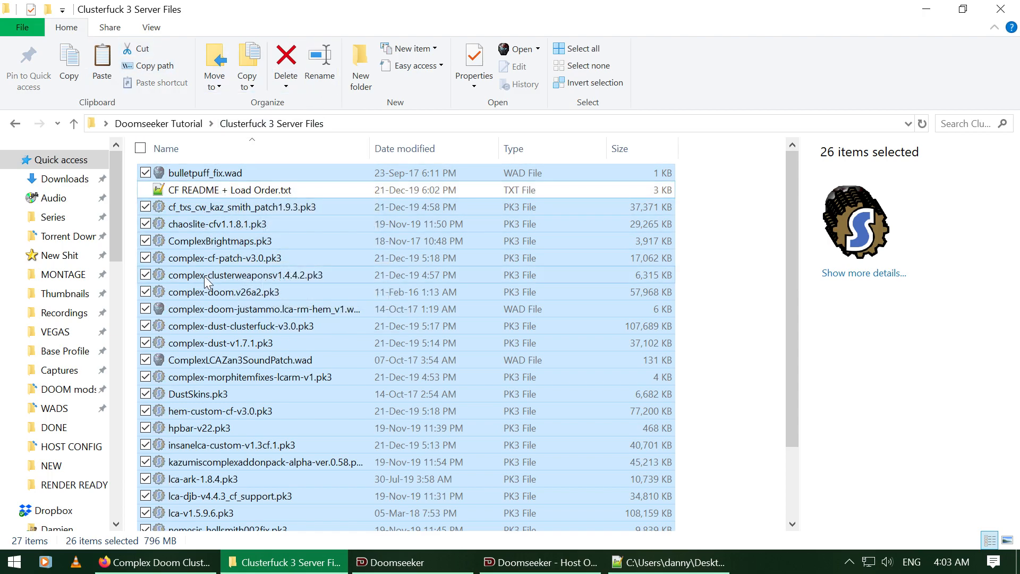
{"action": "key", "text": "BackSpace"}
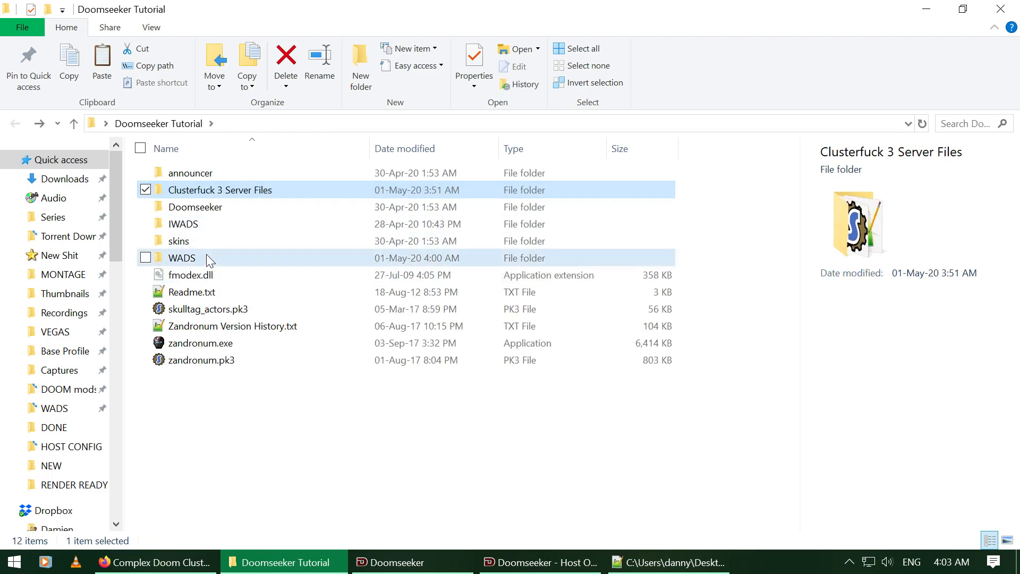
{"action": "double_click", "coordinate": [210, 258]}
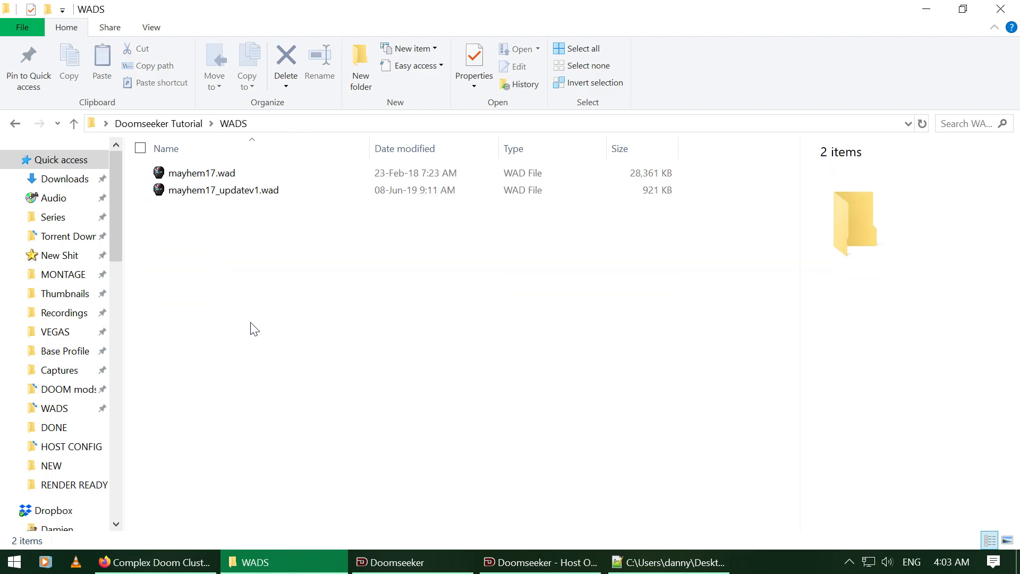
{"action": "key", "text": "ctrl+v"}
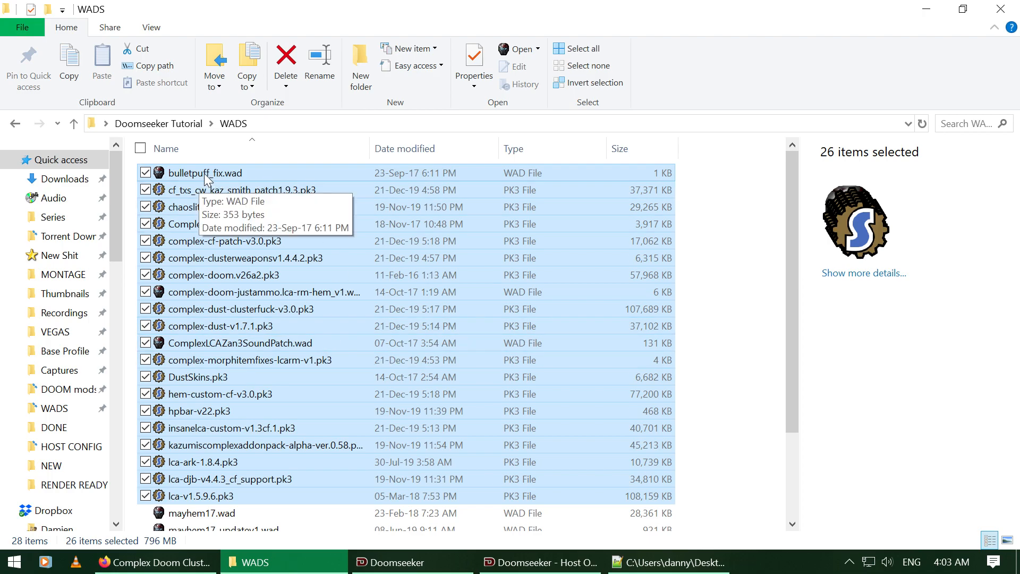
Step: Drop the 26 Clusterfuck files into Doomseeker's Additional WADs list, then bring back the Notepad++ readme
{"action": "left_click_drag", "start_coordinate": [207, 179], "coordinate": [489, 345]}
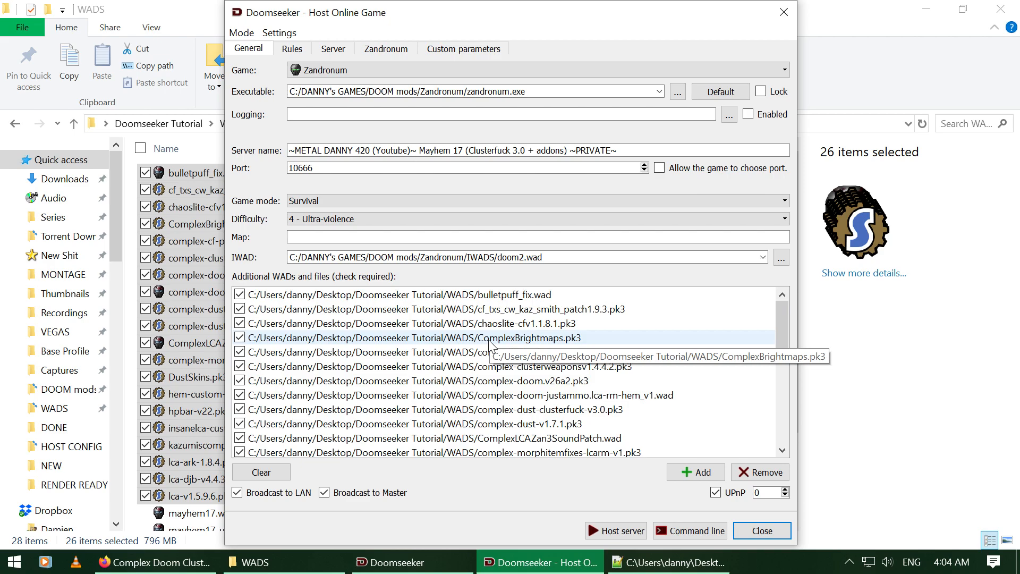
{"action": "scroll", "coordinate": [597, 338], "scroll_direction": "down", "scroll_amount": 5}
{"action": "scroll", "coordinate": [598, 338], "scroll_direction": "up", "scroll_amount": 5}
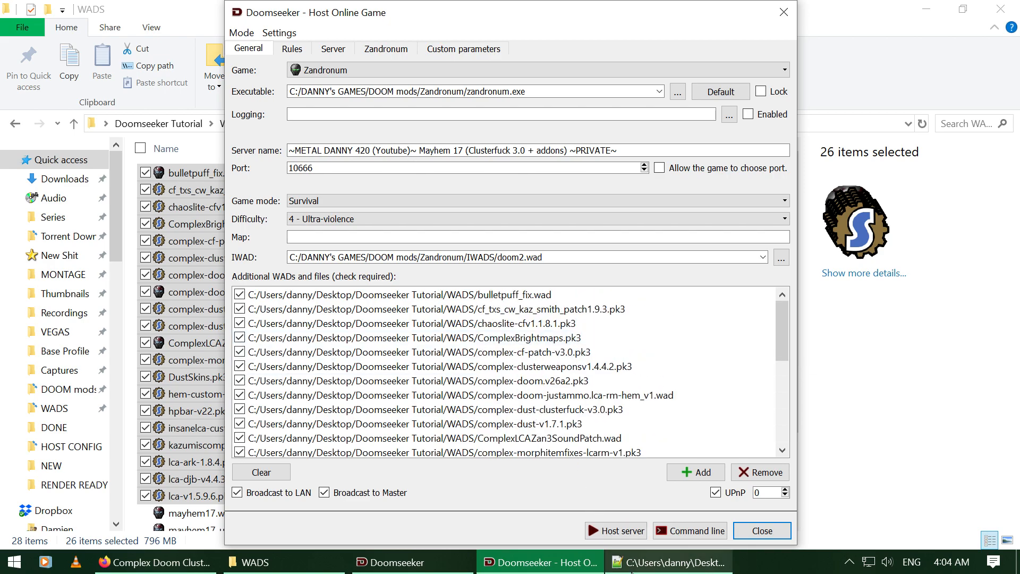
{"action": "left_click", "coordinate": [640, 571]}
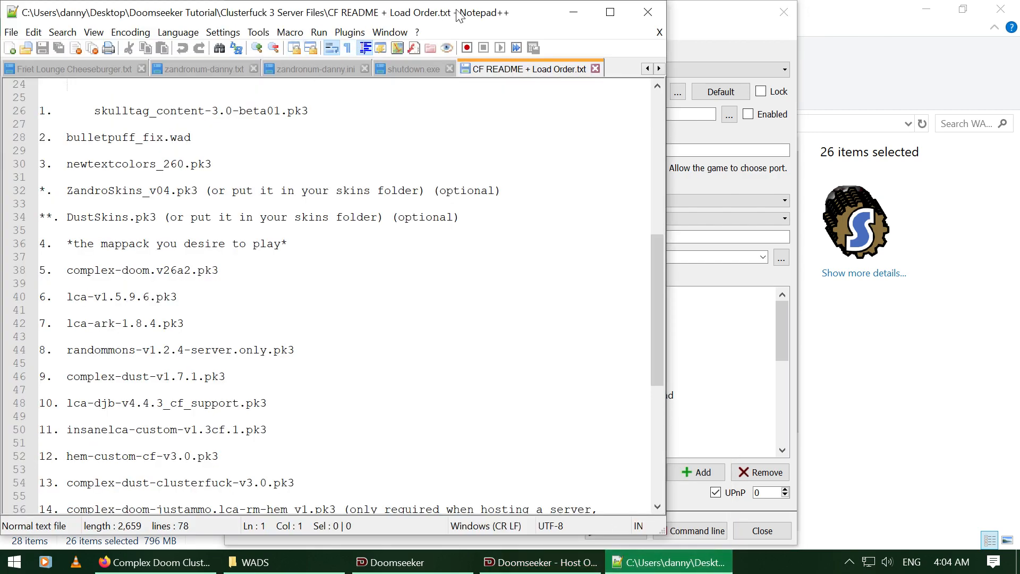
Step: Arrange the narrowed Notepad++ readme and the Host Online Game dialog side by side
{"action": "left_click_drag", "start_coordinate": [459, 16], "coordinate": [837, 31]}
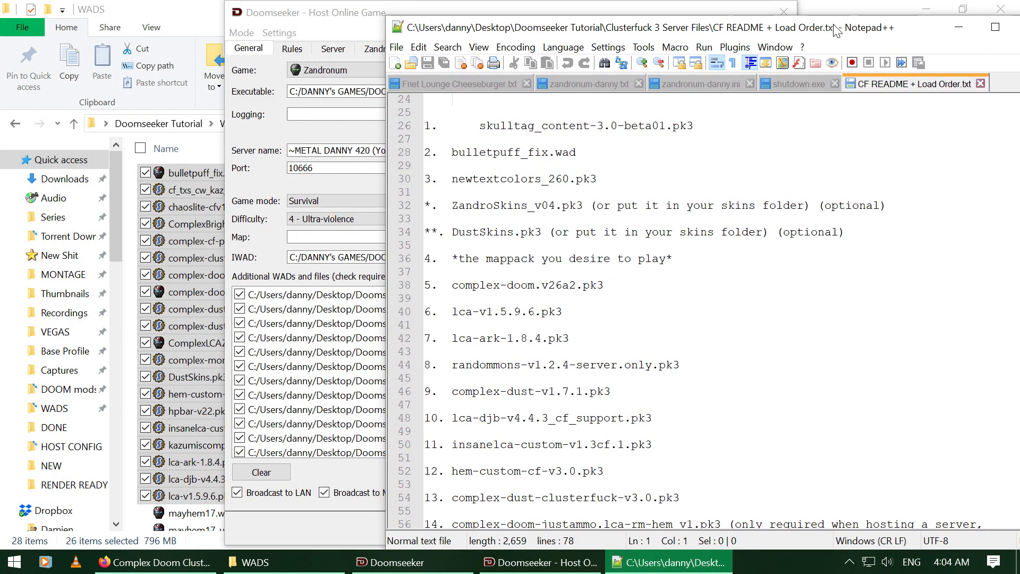
{"action": "left_click", "coordinate": [389, 290]}
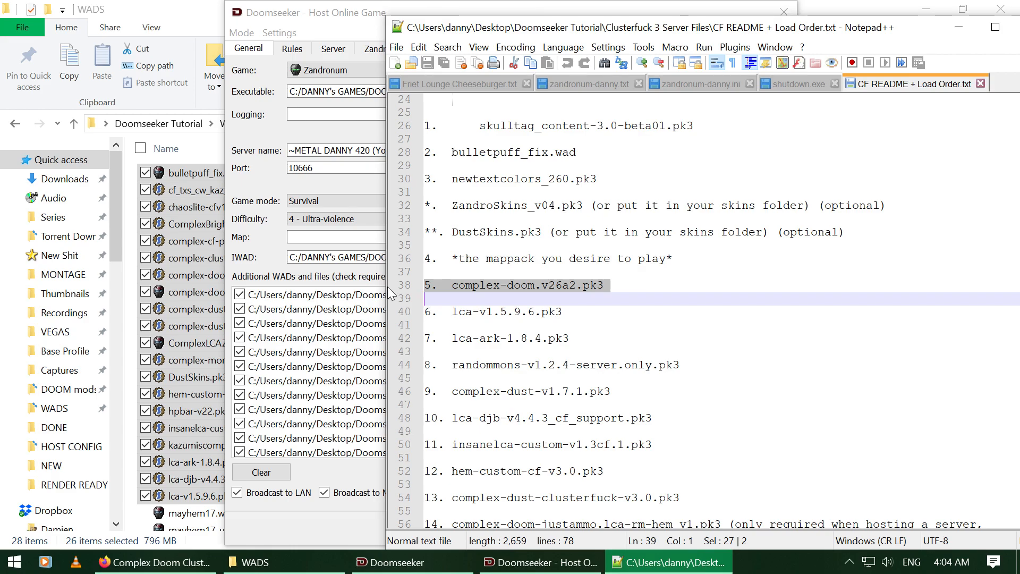
{"action": "left_click_drag", "start_coordinate": [382, 289], "coordinate": [634, 293]}
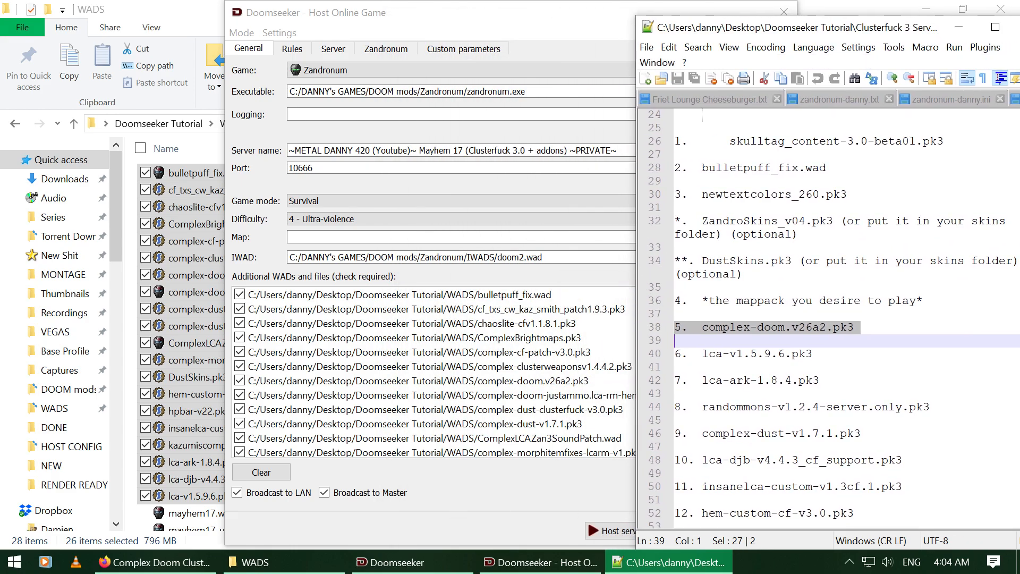
{"action": "left_click_drag", "start_coordinate": [531, 17], "coordinate": [353, 18]}
Step: Move skulltag_content-3.0-beta01.pk3 to the top of the Additional WADs list
{"action": "left_click", "coordinate": [820, 141]}
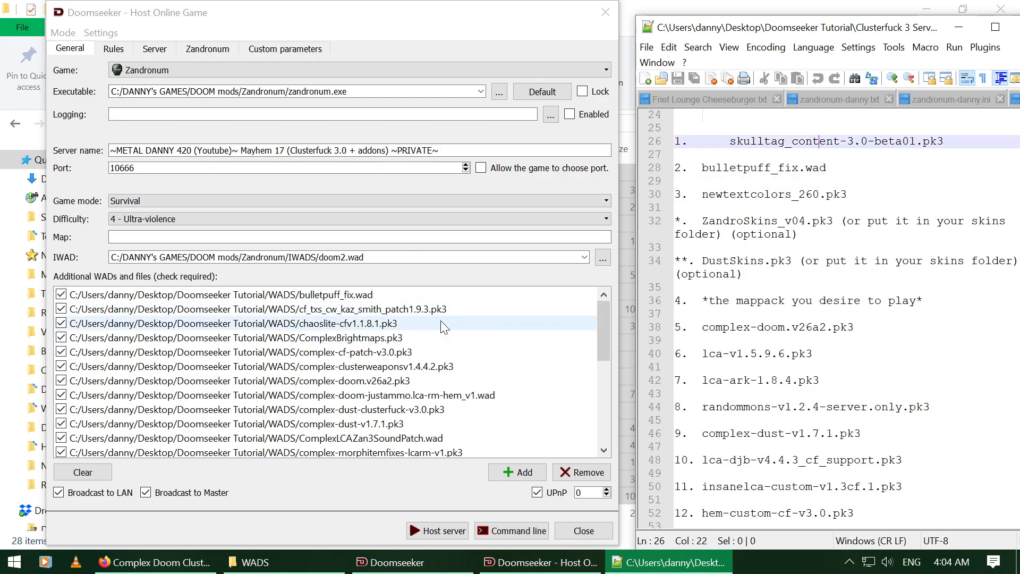
{"action": "scroll", "coordinate": [423, 372], "scroll_direction": "down", "scroll_amount": 3}
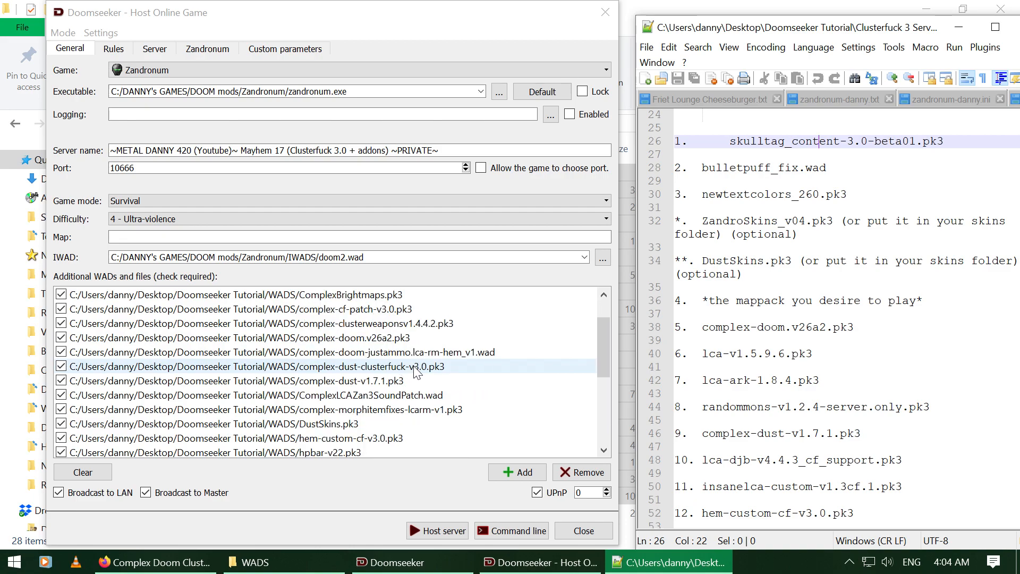
{"action": "scroll", "coordinate": [423, 381], "scroll_direction": "down", "scroll_amount": 2}
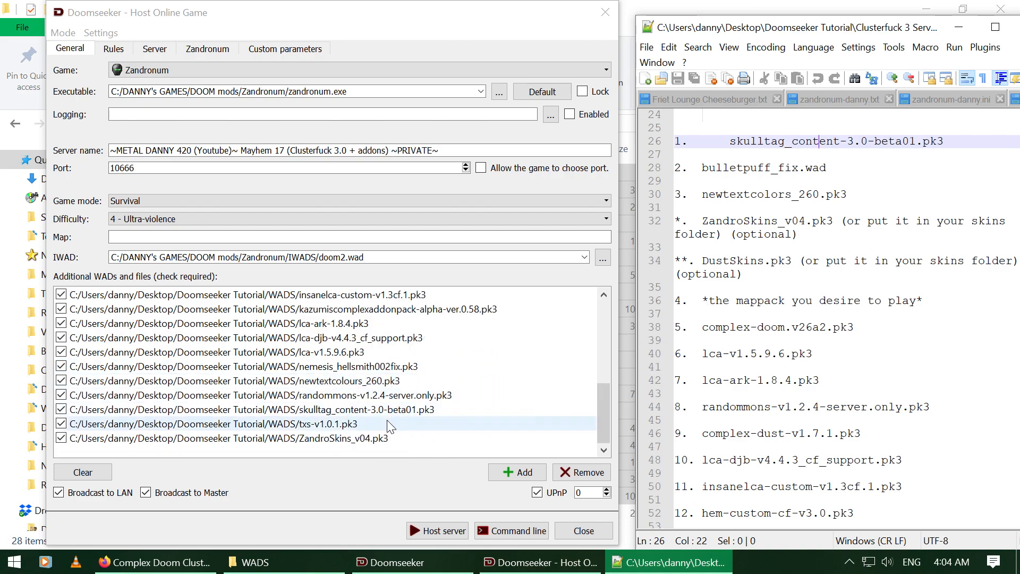
{"action": "left_click", "coordinate": [387, 410]}
{"action": "left_click_drag", "start_coordinate": [393, 417], "coordinate": [386, 292]}
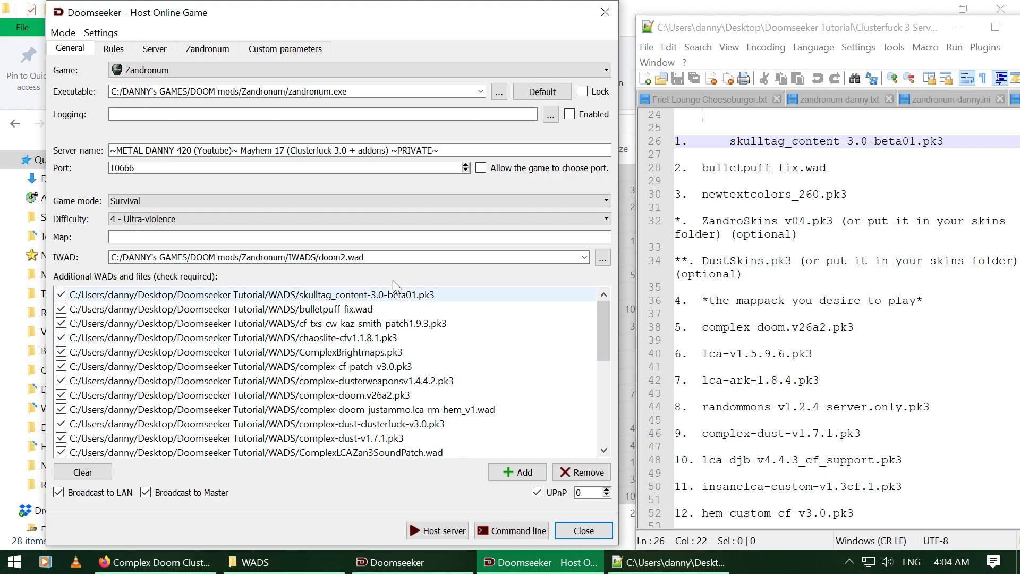
Step: Move newtextcolours_260.pk3 up to third, just below bulletpuff_fix.wad
{"action": "scroll", "coordinate": [412, 374], "scroll_direction": "down", "scroll_amount": 2}
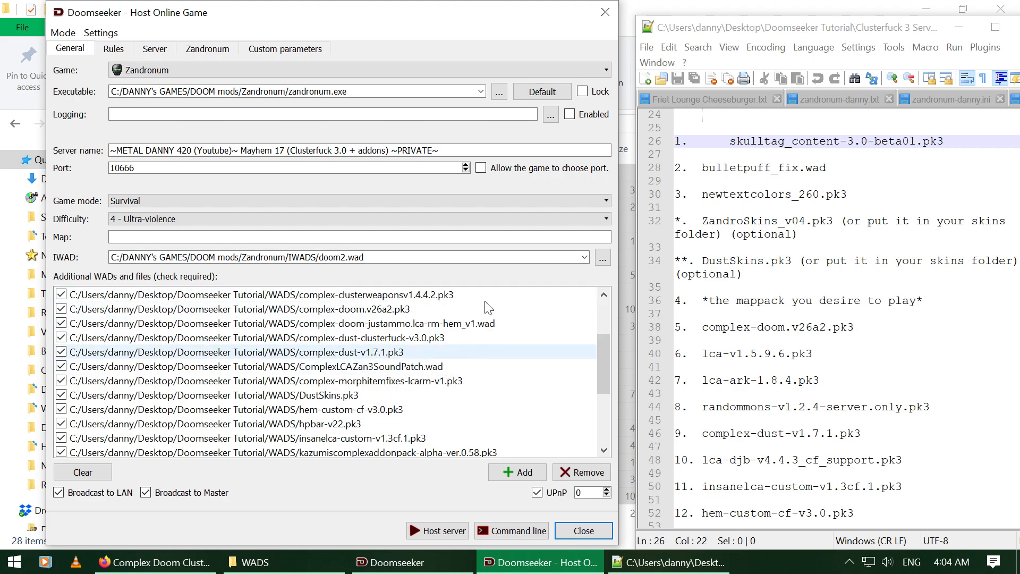
{"action": "scroll", "coordinate": [834, 319], "scroll_direction": "up", "scroll_amount": 1}
{"action": "scroll", "coordinate": [319, 309], "scroll_direction": "up", "scroll_amount": 2}
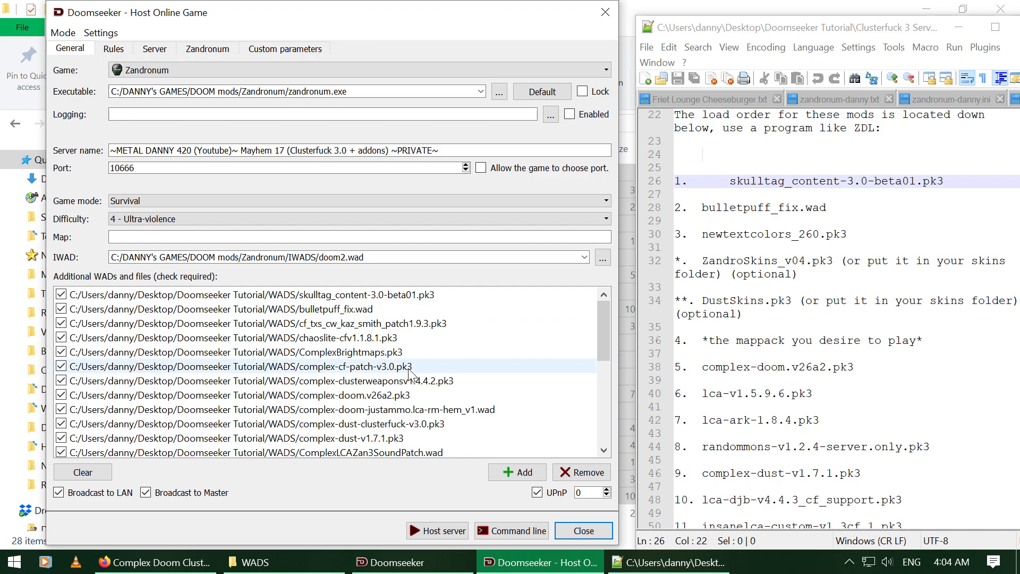
{"action": "scroll", "coordinate": [386, 398], "scroll_direction": "down", "scroll_amount": 4}
{"action": "scroll", "coordinate": [387, 398], "scroll_direction": "down", "scroll_amount": 1}
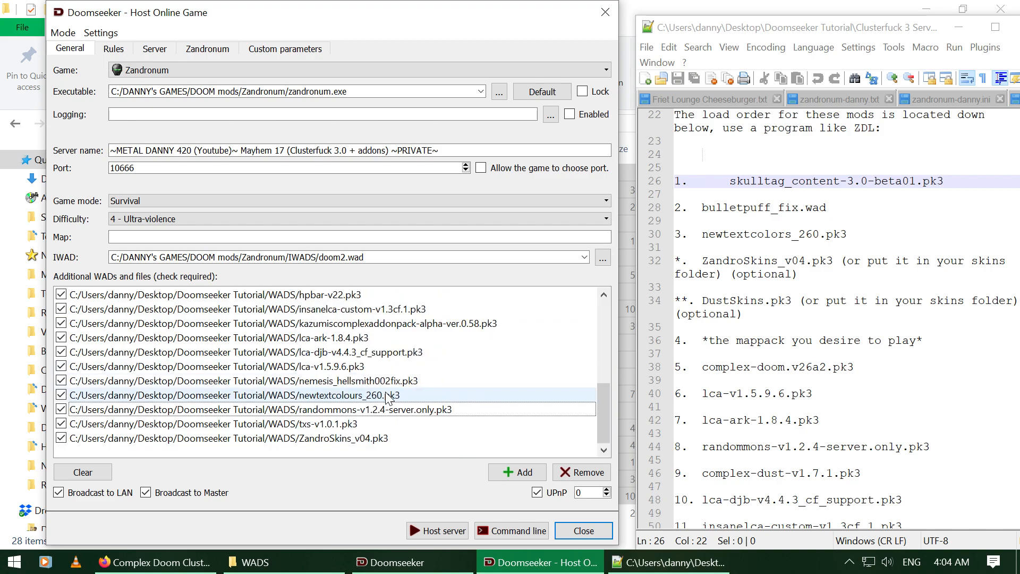
{"action": "left_click_drag", "start_coordinate": [353, 397], "coordinate": [351, 325]}
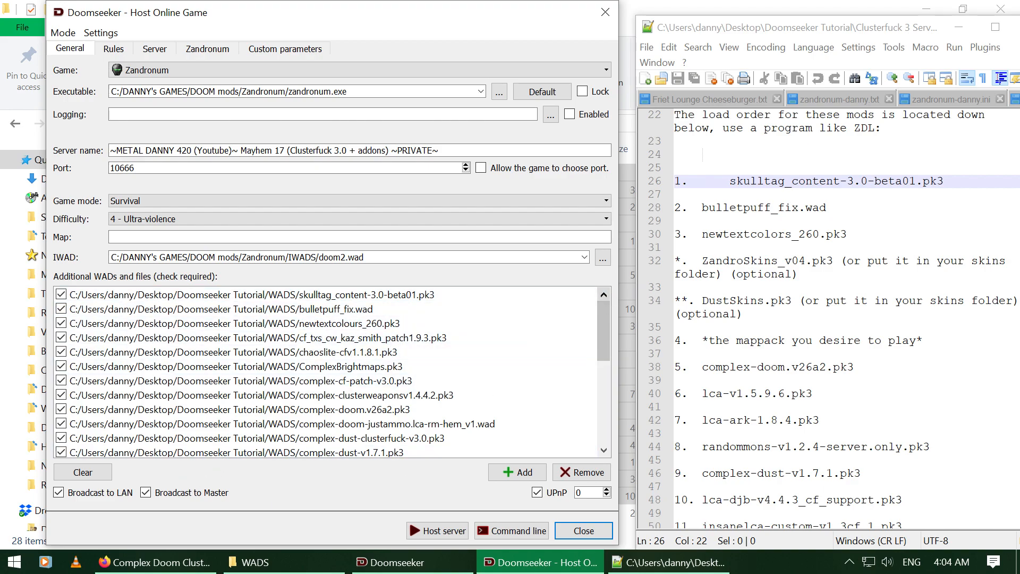
Step: Choose Load game configuration from the Settings menu
{"action": "scroll", "coordinate": [834, 319], "scroll_direction": "down", "scroll_amount": 10}
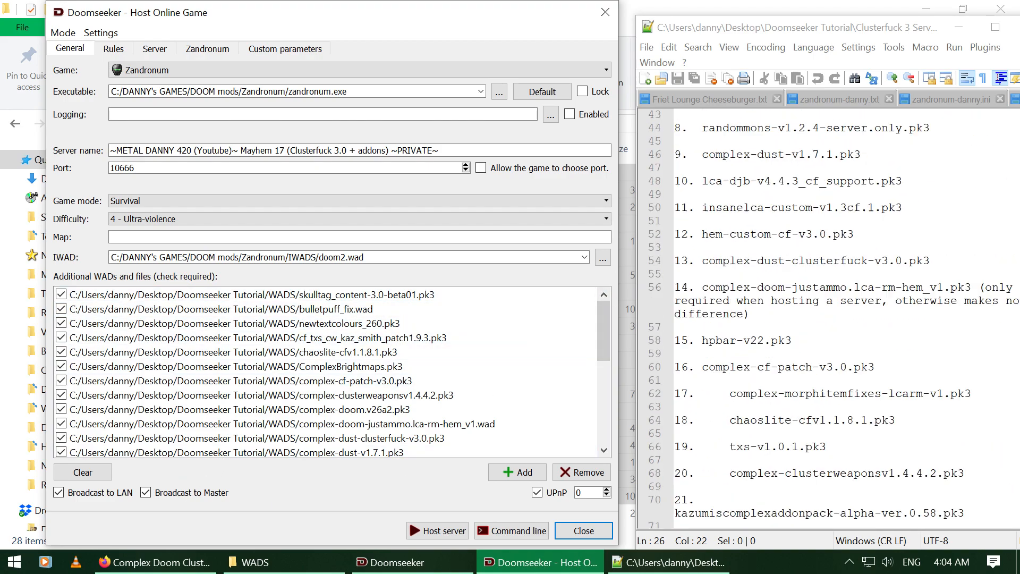
{"action": "scroll", "coordinate": [835, 318], "scroll_direction": "down", "scroll_amount": 1}
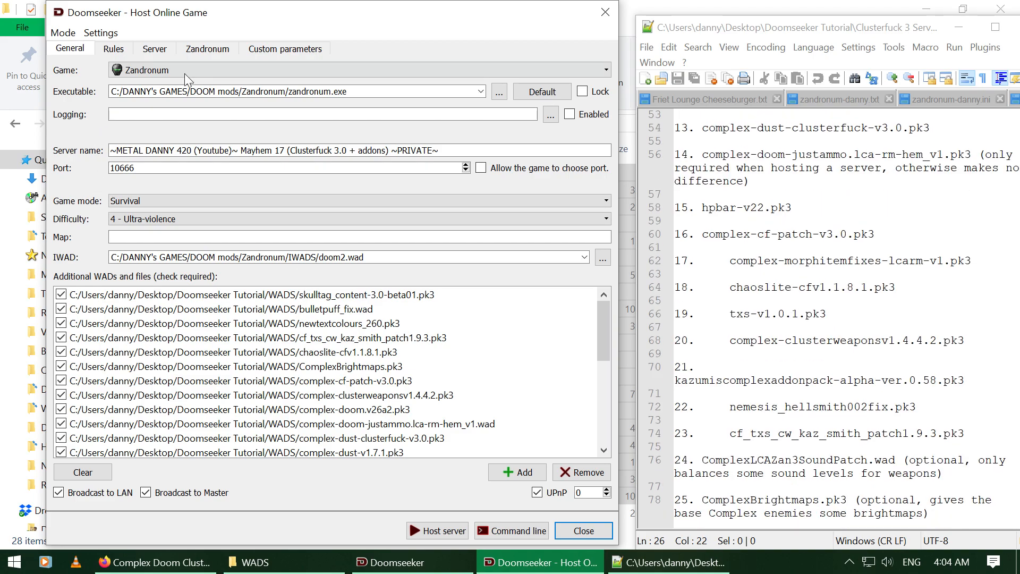
{"action": "left_click", "coordinate": [101, 32]}
{"action": "left_click", "coordinate": [129, 54]}
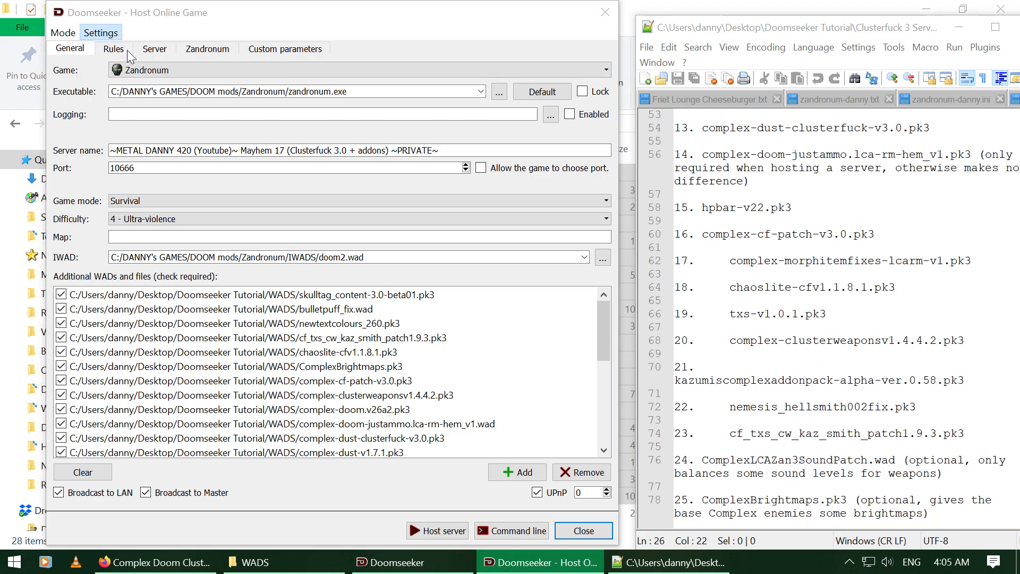
Step: Load Mayhem 17 (Clusterfuck 3.0 + addons).ini from the HOST CONFIG folder
{"action": "scroll", "coordinate": [348, 260], "scroll_direction": "down", "scroll_amount": 3}
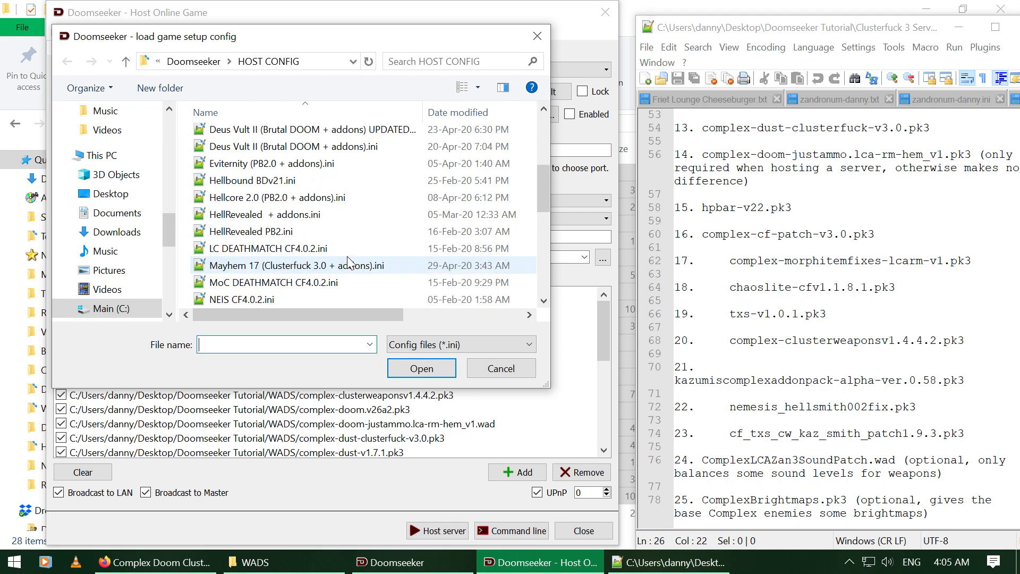
{"action": "double_click", "coordinate": [304, 270]}
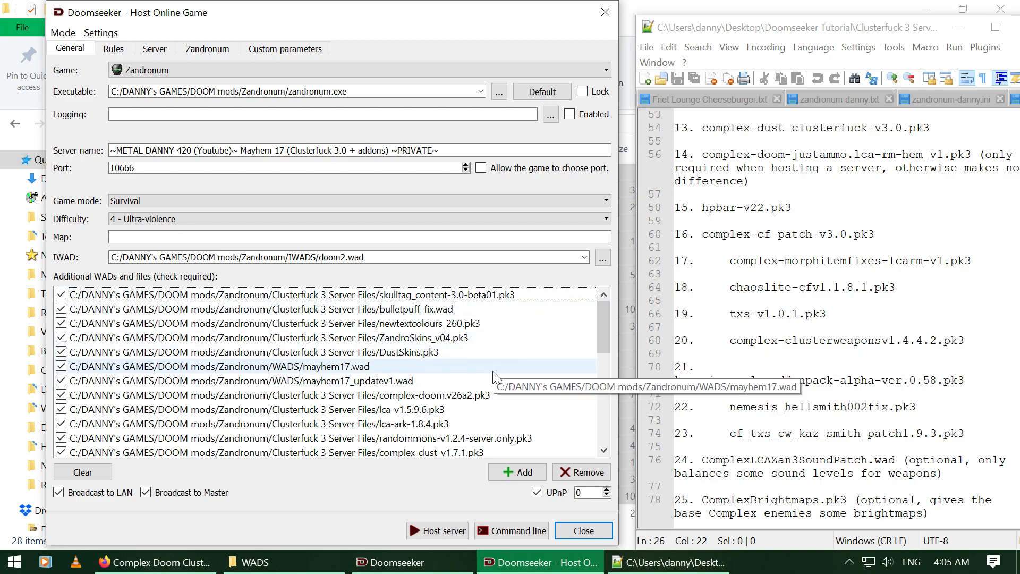
{"action": "scroll", "coordinate": [515, 367], "scroll_direction": "down", "scroll_amount": 4}
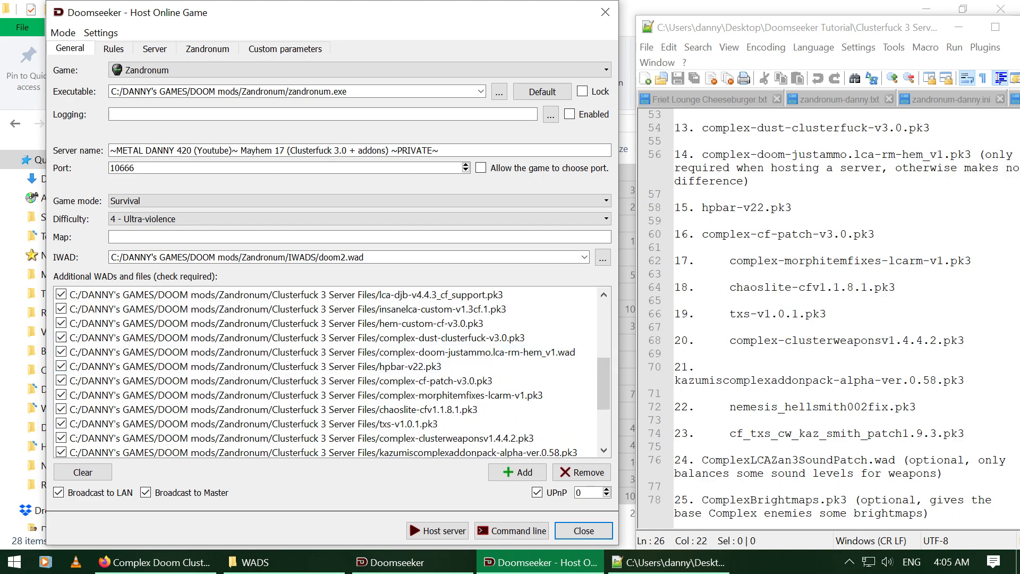
{"action": "scroll", "coordinate": [387, 420], "scroll_direction": "down", "scroll_amount": 3}
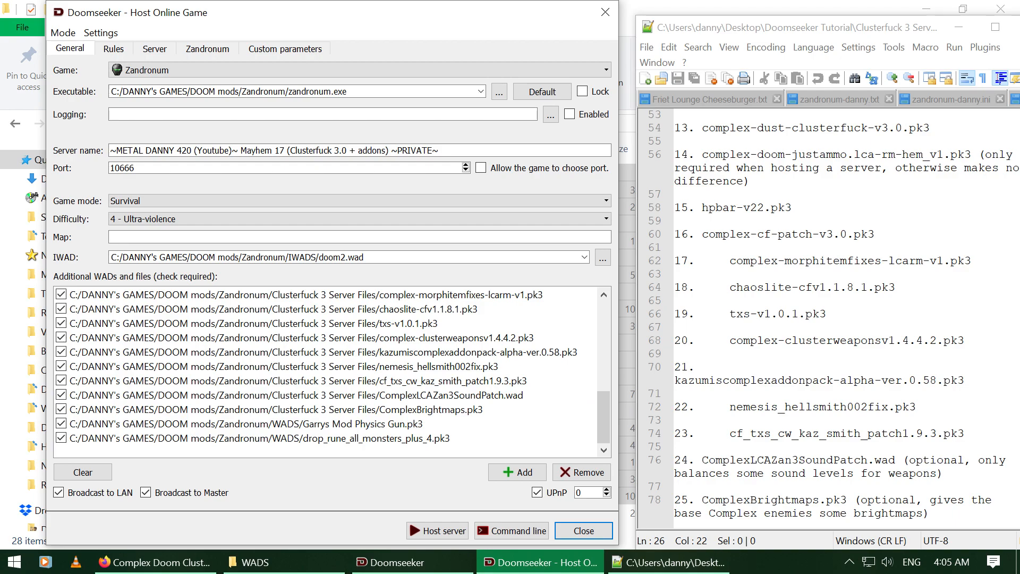
{"action": "left_click", "coordinate": [715, 460]}
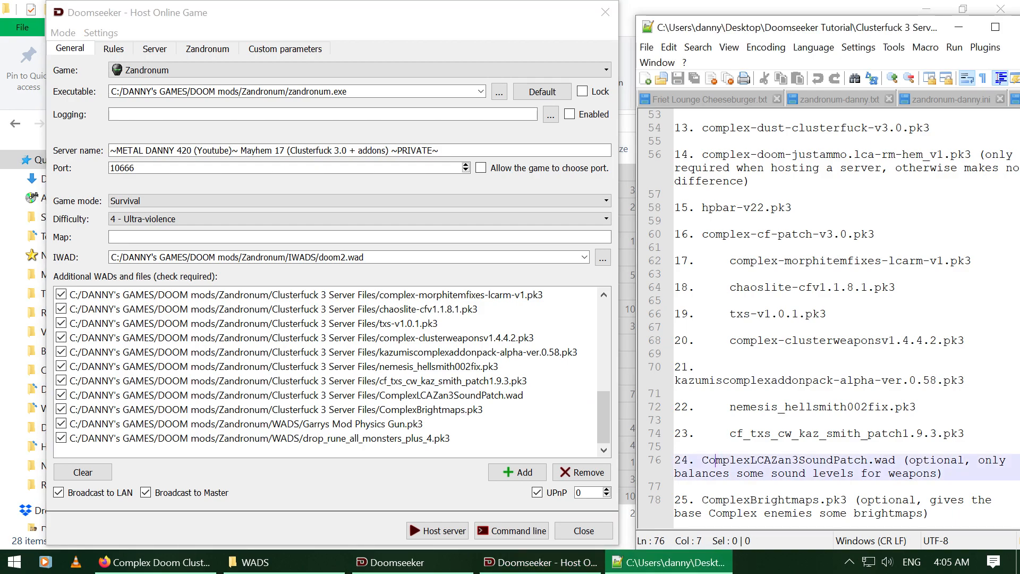
{"action": "left_click", "coordinate": [402, 425]}
{"action": "left_click", "coordinate": [402, 439]}
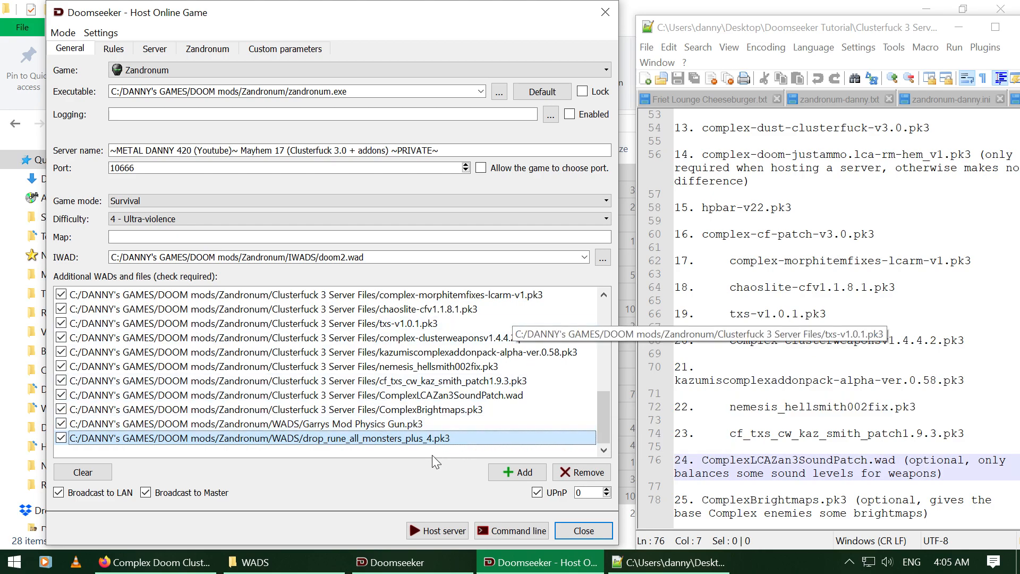
{"action": "left_click", "coordinate": [422, 425]}
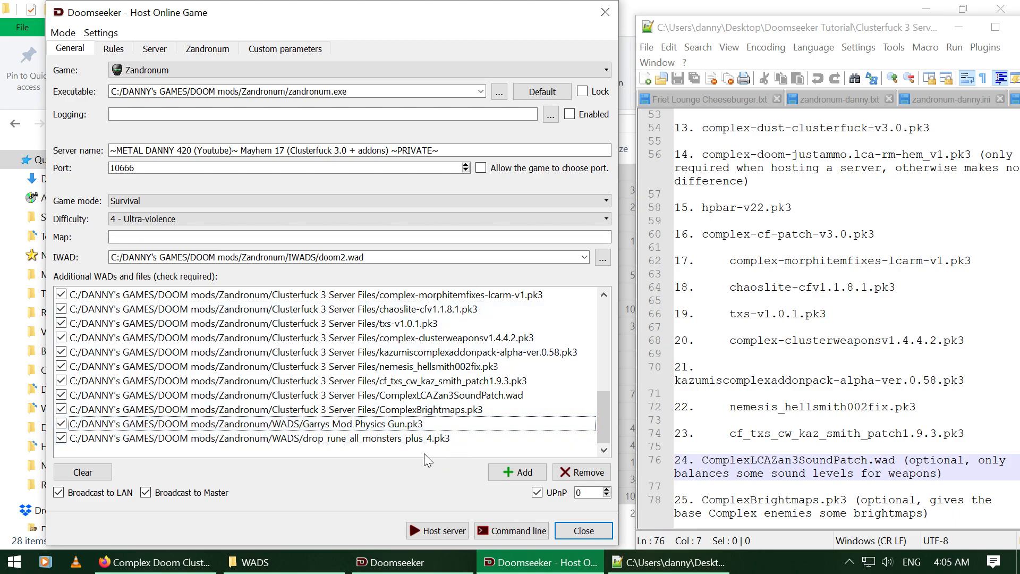
Step: Check the Rules, Server, Zandronum and Custom parameters tabs (+sv_cheats 1), then open Settings
{"action": "left_click", "coordinate": [114, 49]}
{"action": "left_click", "coordinate": [155, 50]}
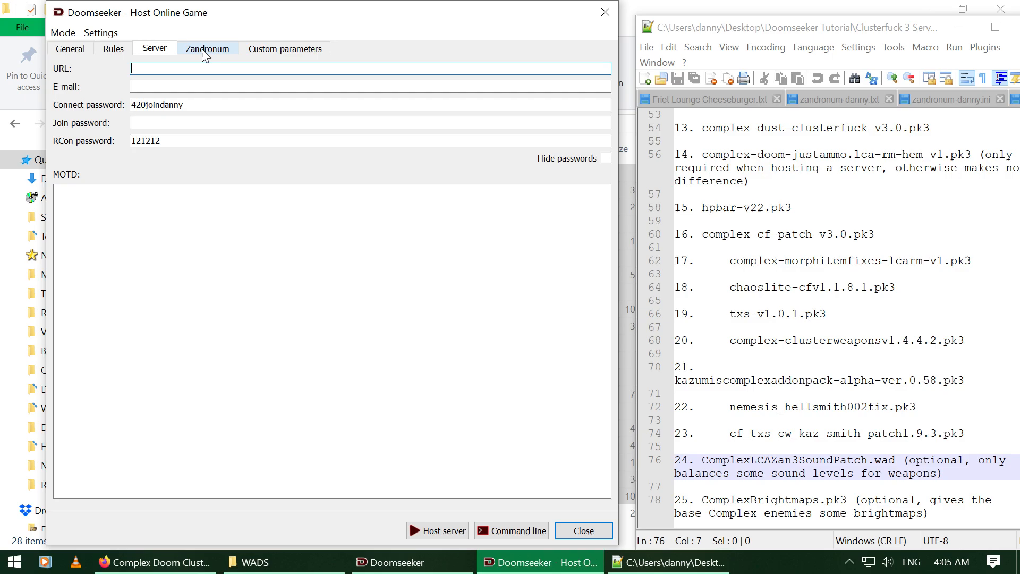
{"action": "left_click", "coordinate": [205, 53]}
{"action": "left_click", "coordinate": [274, 53]}
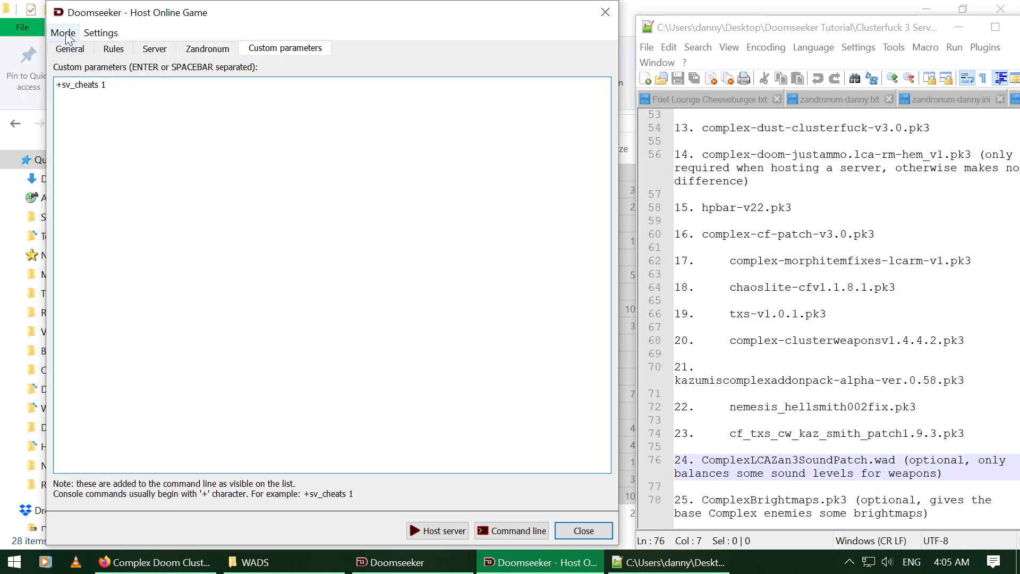
{"action": "left_click", "coordinate": [75, 52]}
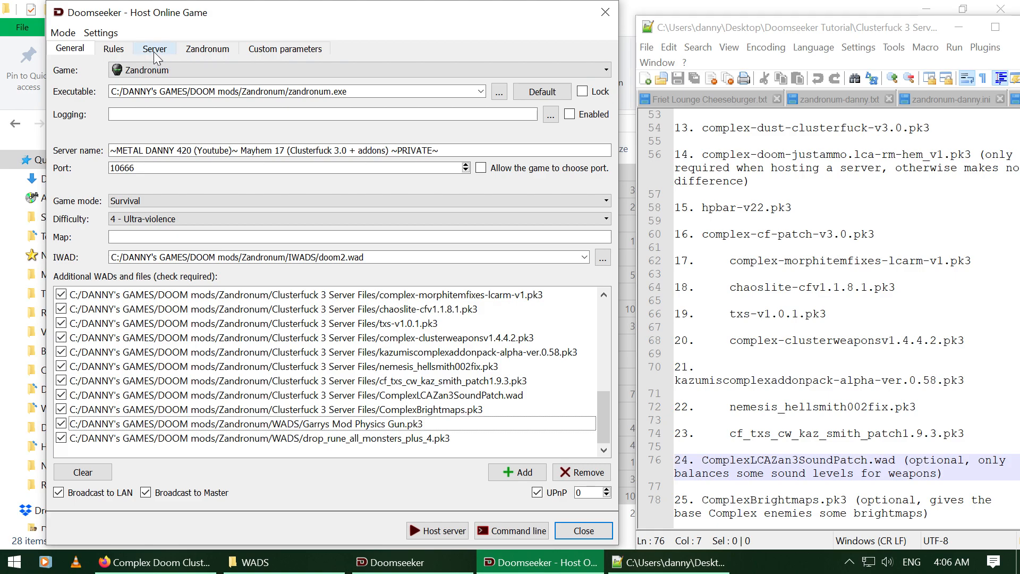
{"action": "left_click", "coordinate": [101, 33]}
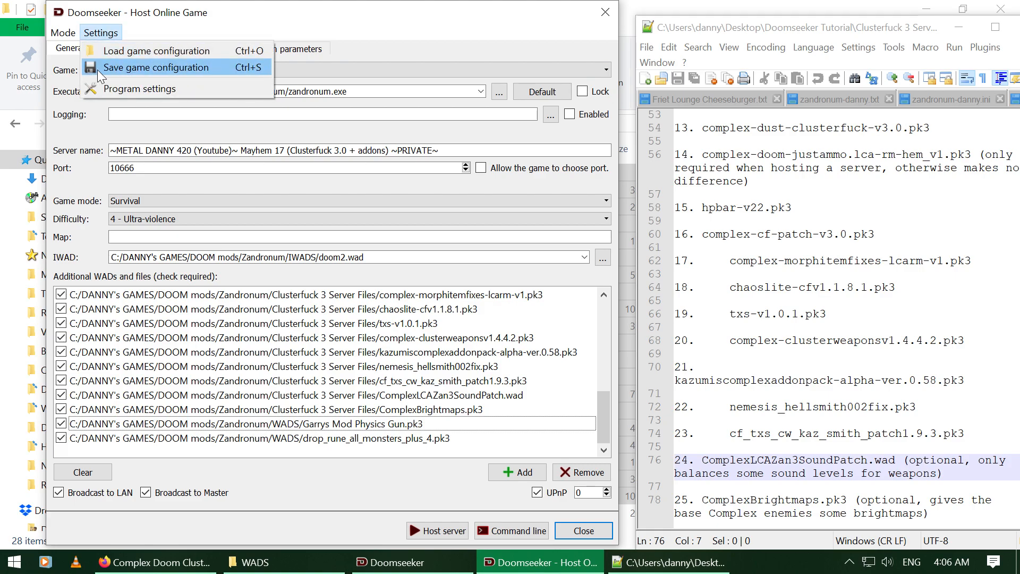
Step: Save the game configuration and host the Zandronum survival server
{"action": "left_click", "coordinate": [387, 489]}
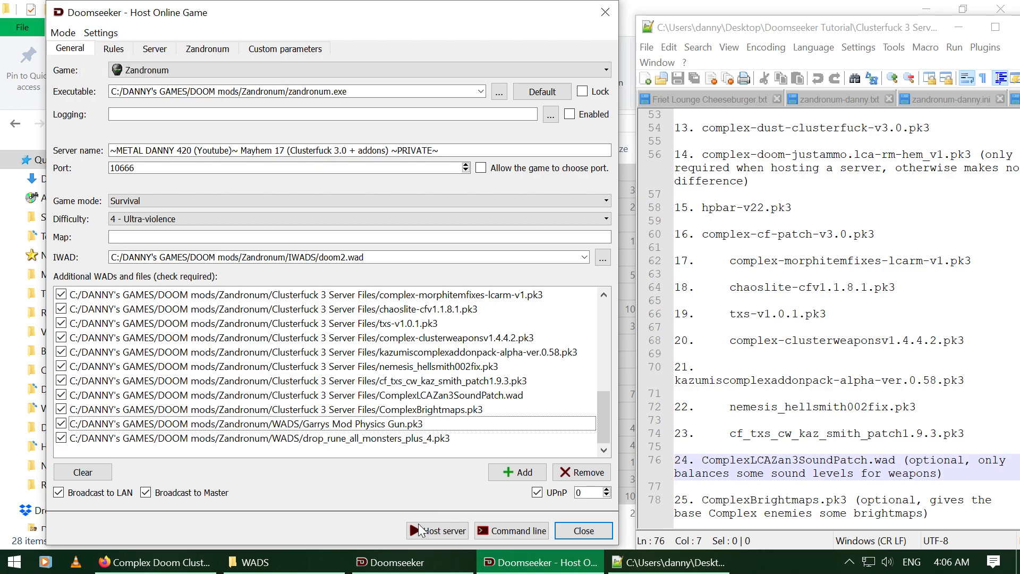
{"action": "left_click", "coordinate": [420, 526]}
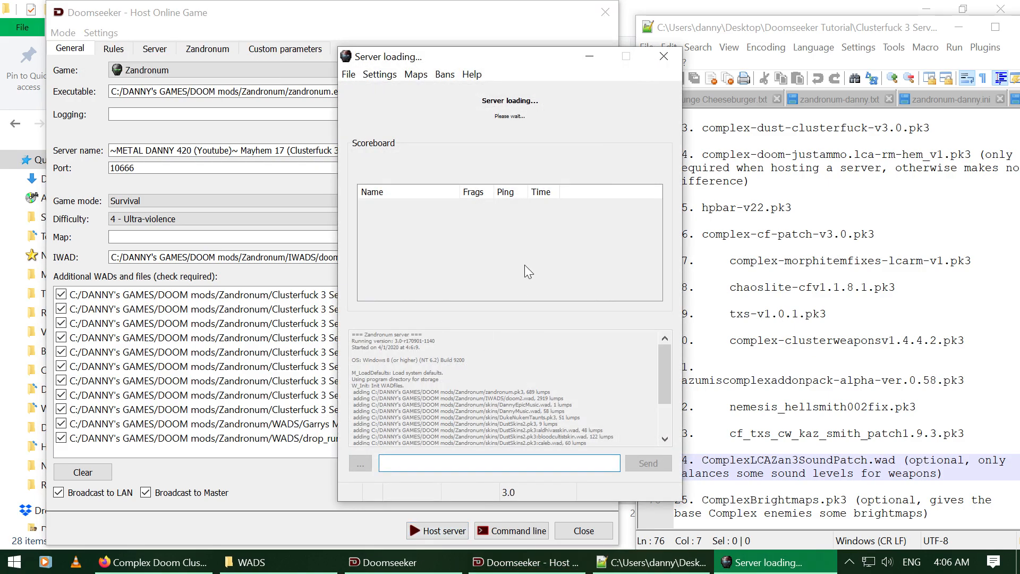
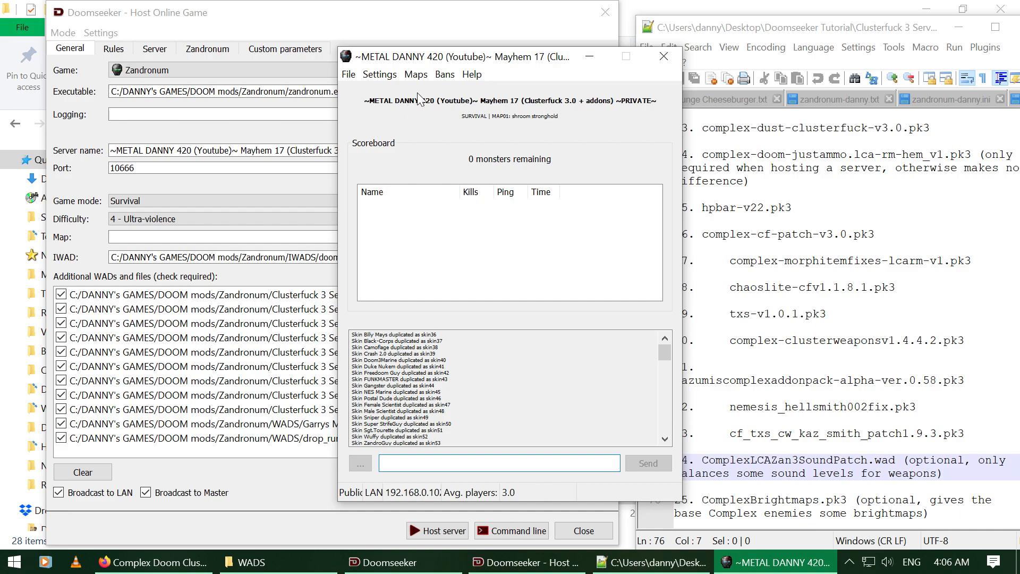
{"action": "left_click", "coordinate": [382, 562]}
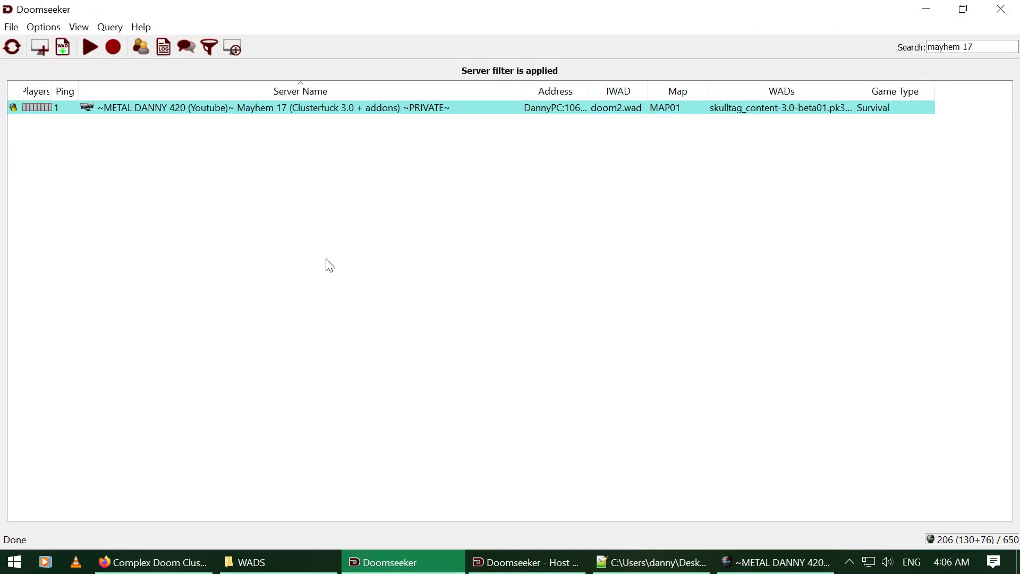
Step: Connect to the Mayhem 17 server with the saved password and bring its console forward
{"action": "double_click", "coordinate": [268, 111]}
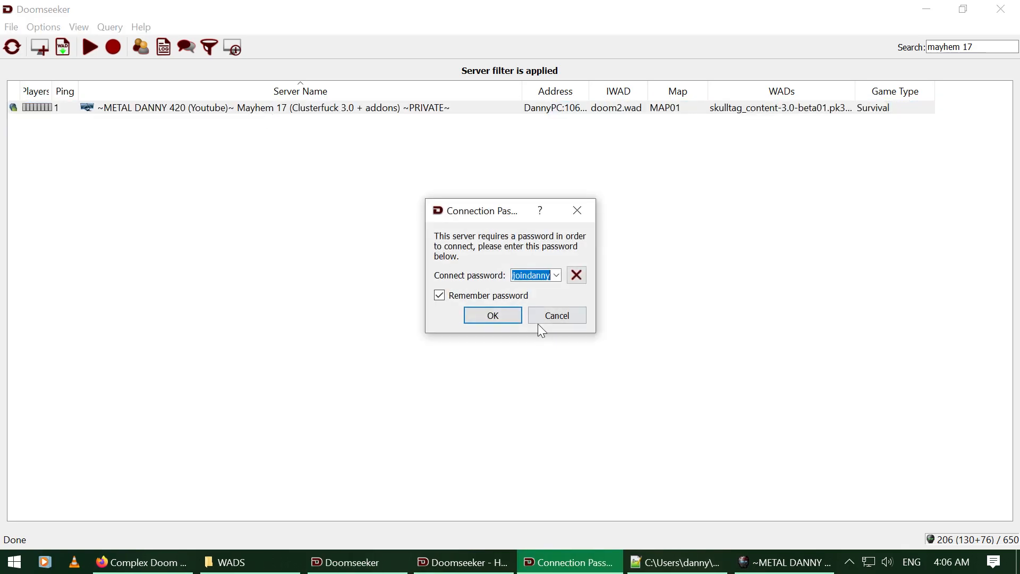
{"action": "left_click", "coordinate": [506, 315]}
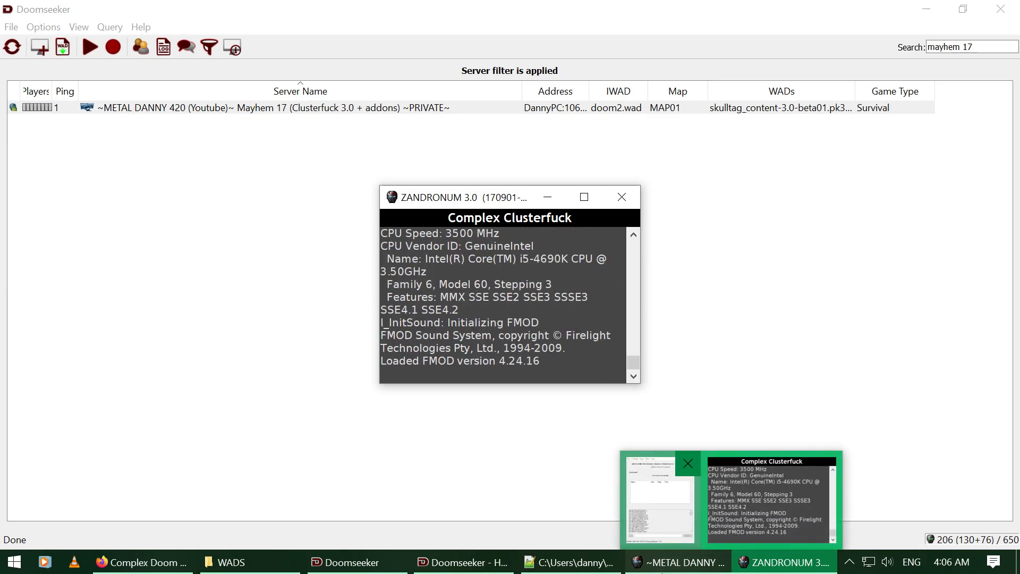
{"action": "left_click", "coordinate": [678, 562]}
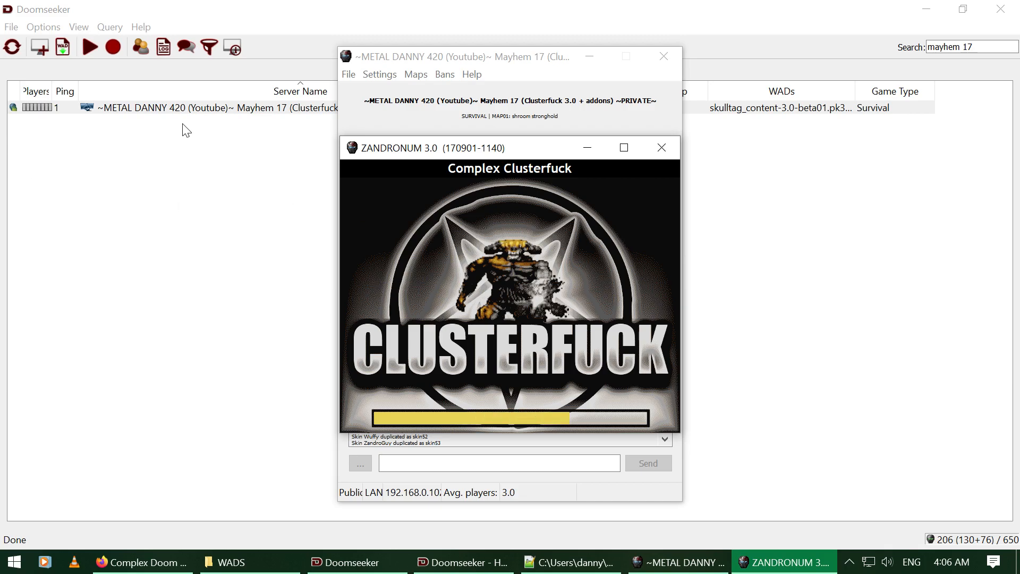
{"action": "mouse_move", "coordinate": [161, 111]}
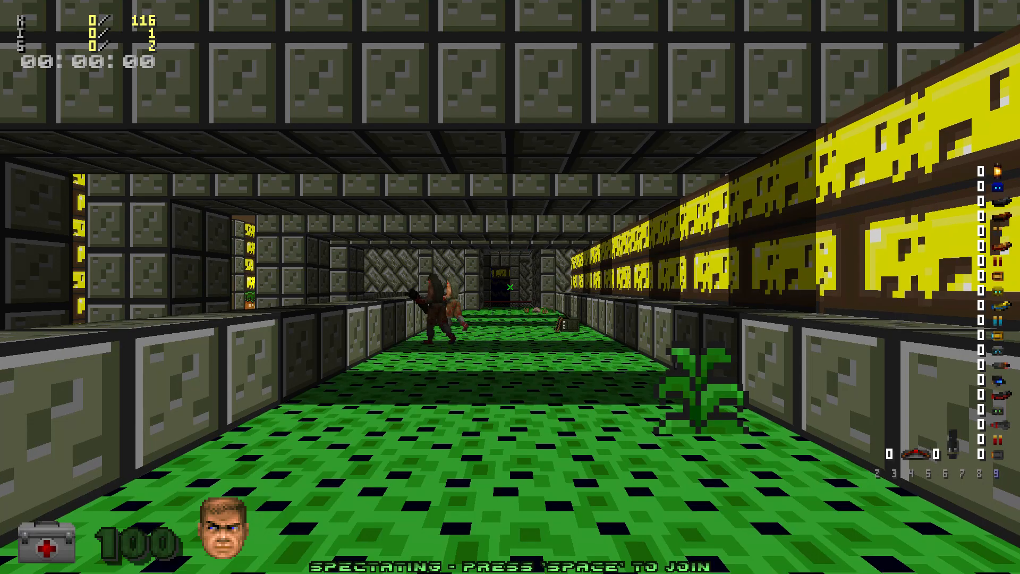
Step: Join the Survival Co-op match as a player from spectator mode
{"action": "key", "text": "Left"}
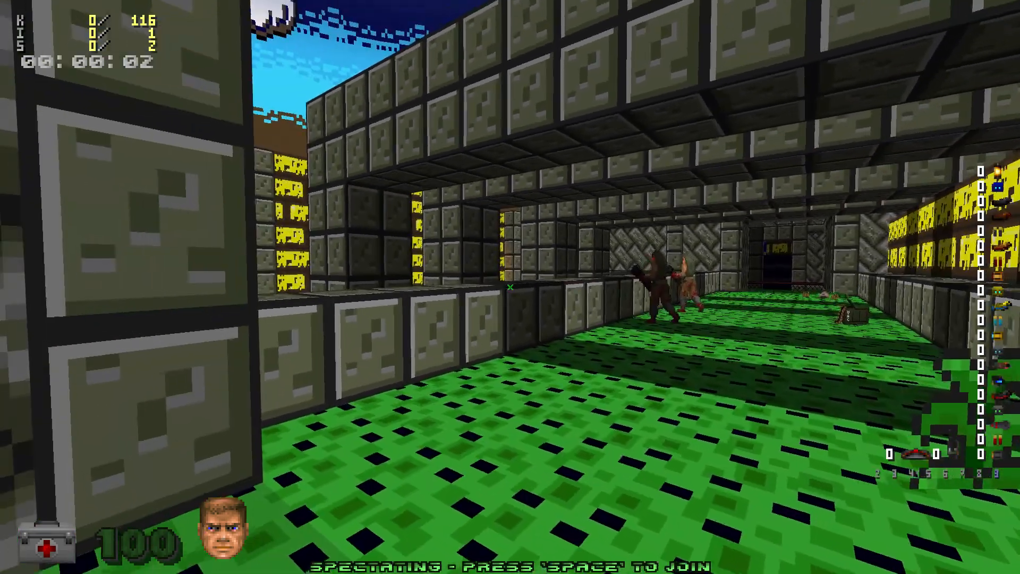
{"action": "key", "text": "Right"}
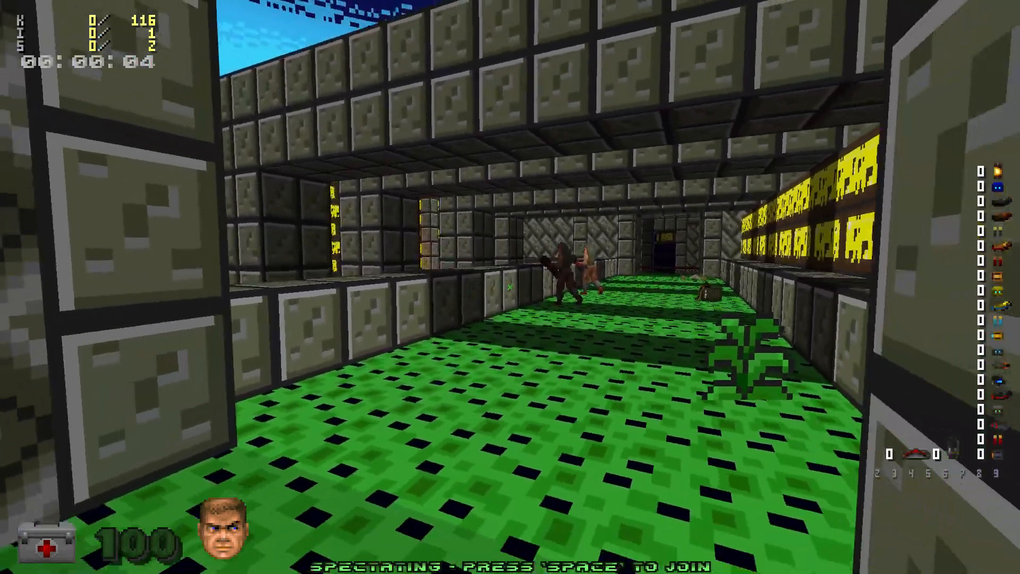
{"action": "key", "text": "space"}
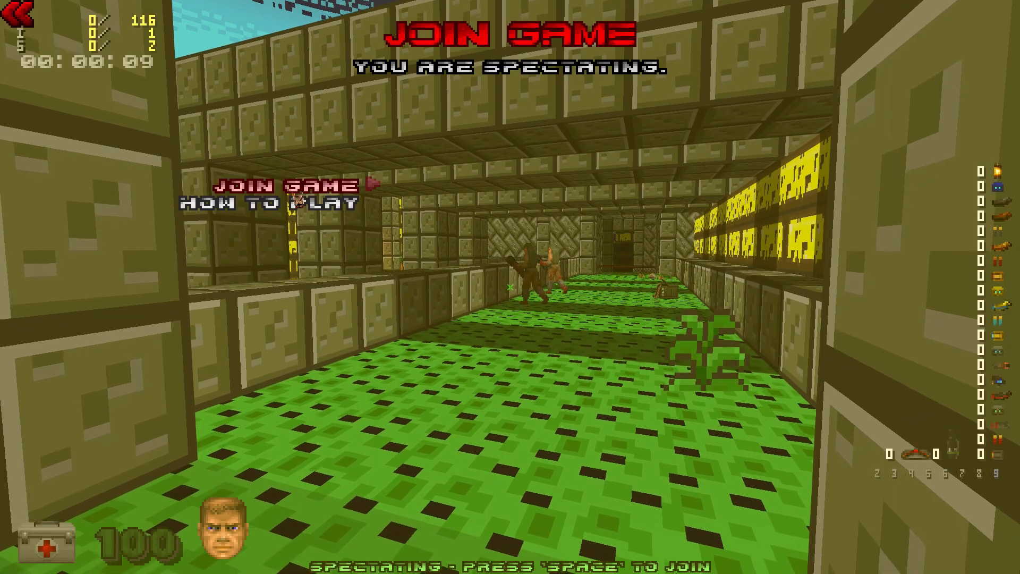
{"action": "key", "text": "Return"}
Step: Fire plasma down the corridor, then use berserk, full-ammo, god mode and no-clip cheats
{"action": "key", "text": "w"}
{"action": "left_click", "coordinate": [510, 287]}
{"action": "left_click", "coordinate": [511, 287]}
{"action": "left_click", "coordinate": [510, 287]}
{"action": "left_click", "coordinate": [511, 287]}
{"action": "key", "text": "s"}
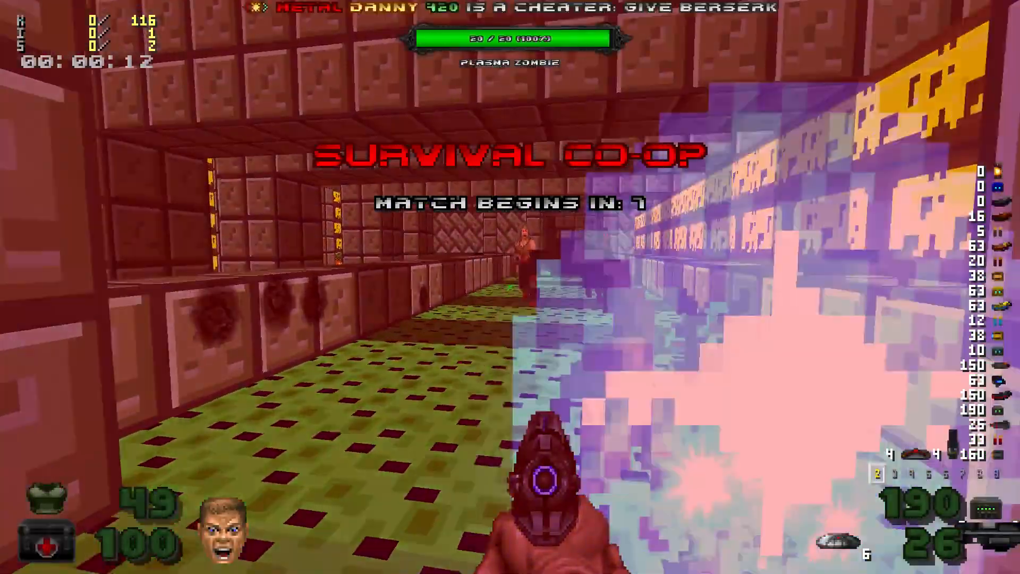
{"action": "key", "text": "s"}
{"action": "key", "text": "a"}
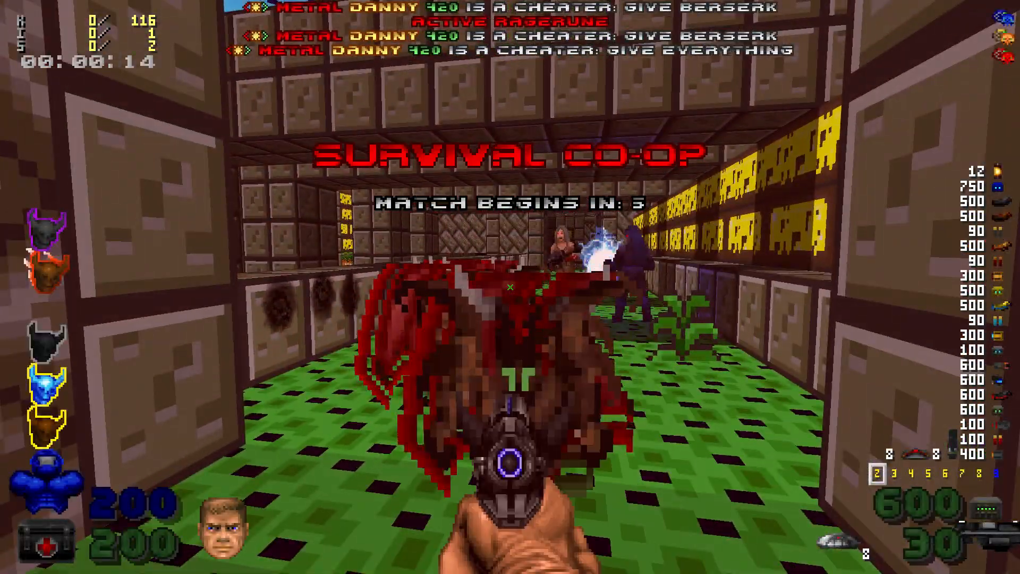
{"action": "key", "text": "a"}
{"action": "key", "text": "w"}
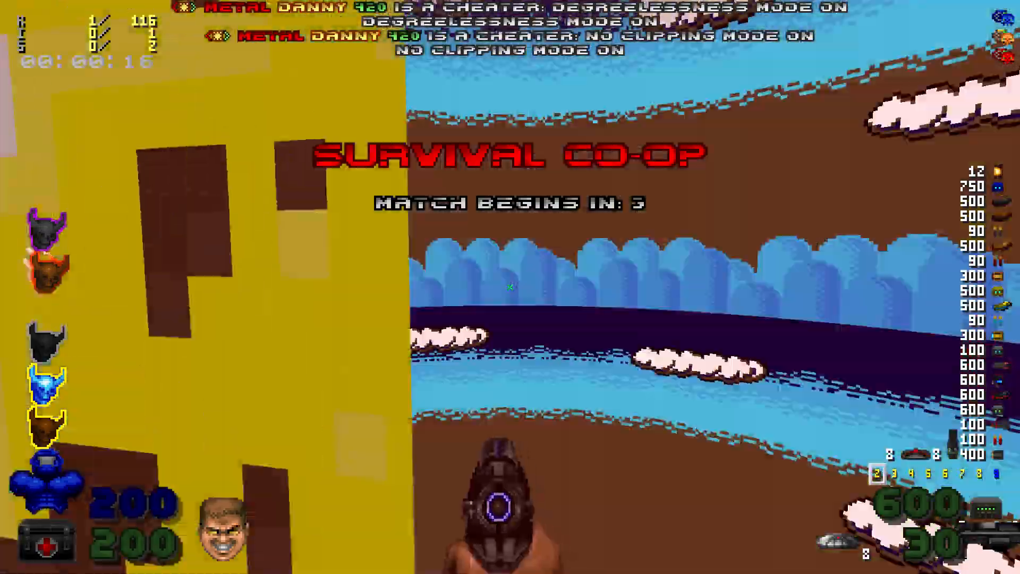
{"action": "key", "text": "w"}
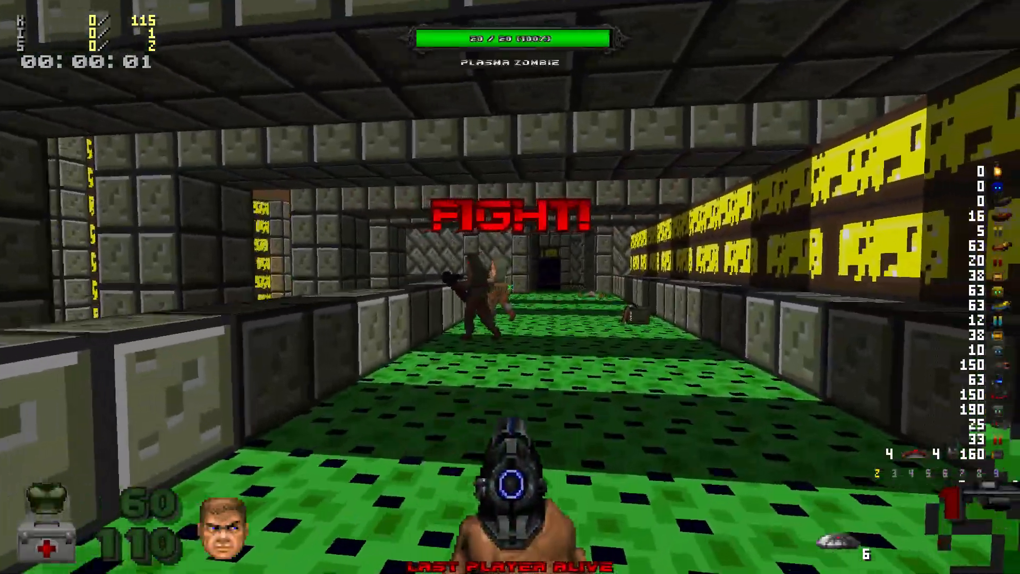
Step: Turn back to the corridor and shoot the Plasma Zombie
{"action": "key", "text": "a"}
{"action": "key", "text": "d"}
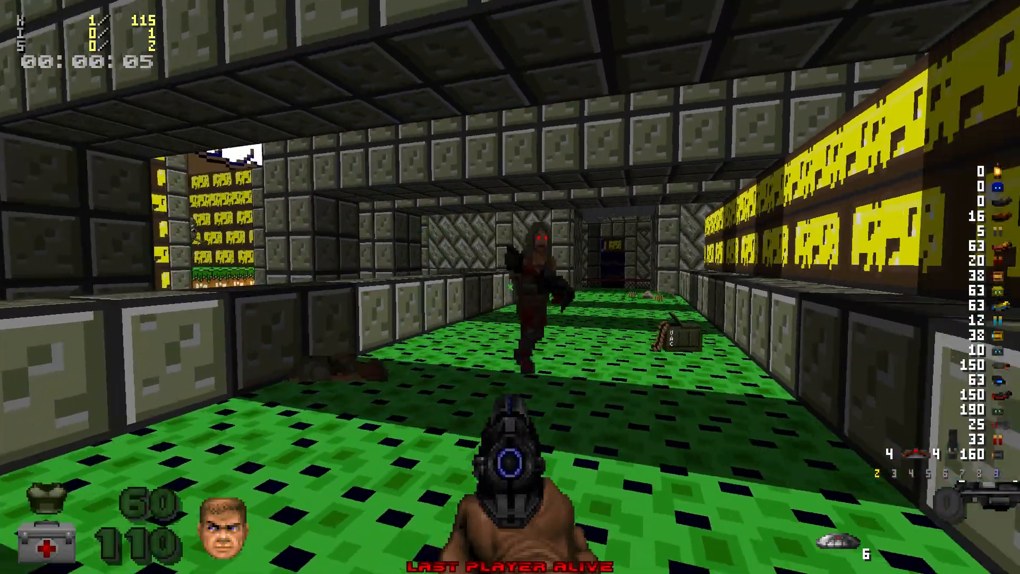
{"action": "key", "text": "ctrl"}
{"action": "key", "text": "a"}
{"action": "key", "text": "a"}
Step: Quit Zandronum from the main menu and confirm with Yes
{"action": "key", "text": "Escape"}
{"action": "key", "text": "Up"}
{"action": "key", "text": "Return"}
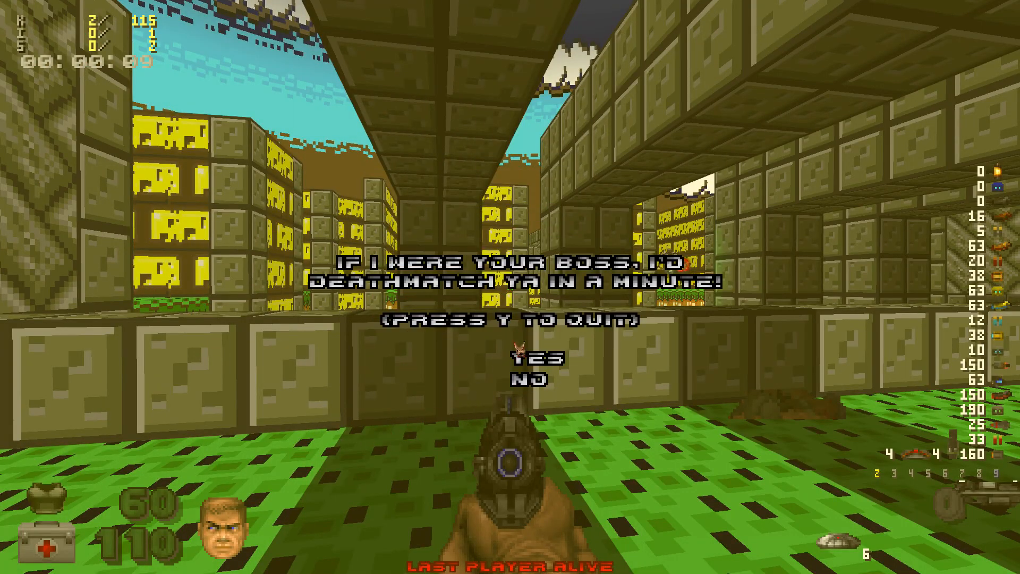
{"action": "left_click", "coordinate": [525, 357]}
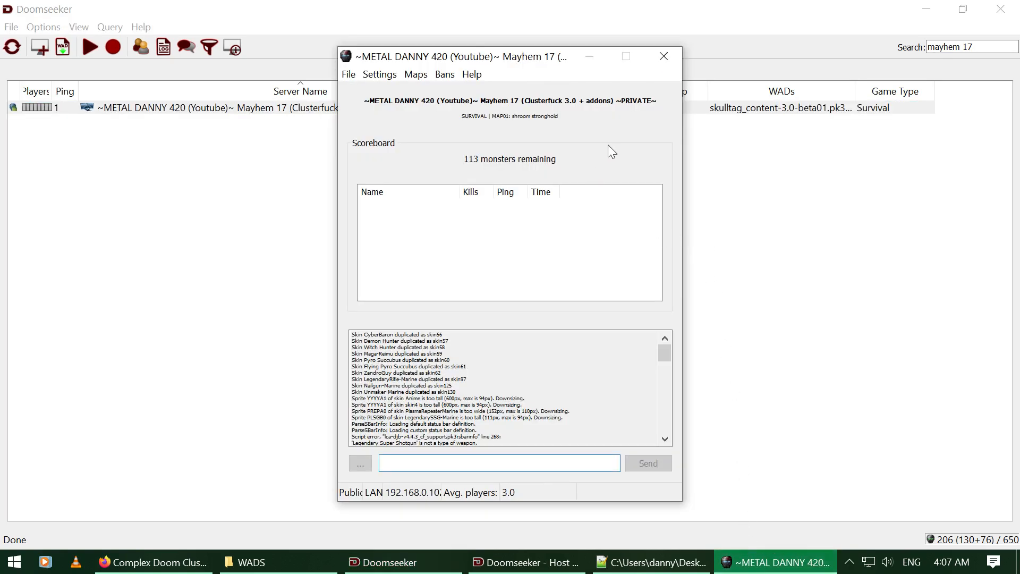
Step: Close the Mayhem 17 server console and refresh the list, showing <NO RESPONSE>
{"action": "left_click", "coordinate": [664, 55]}
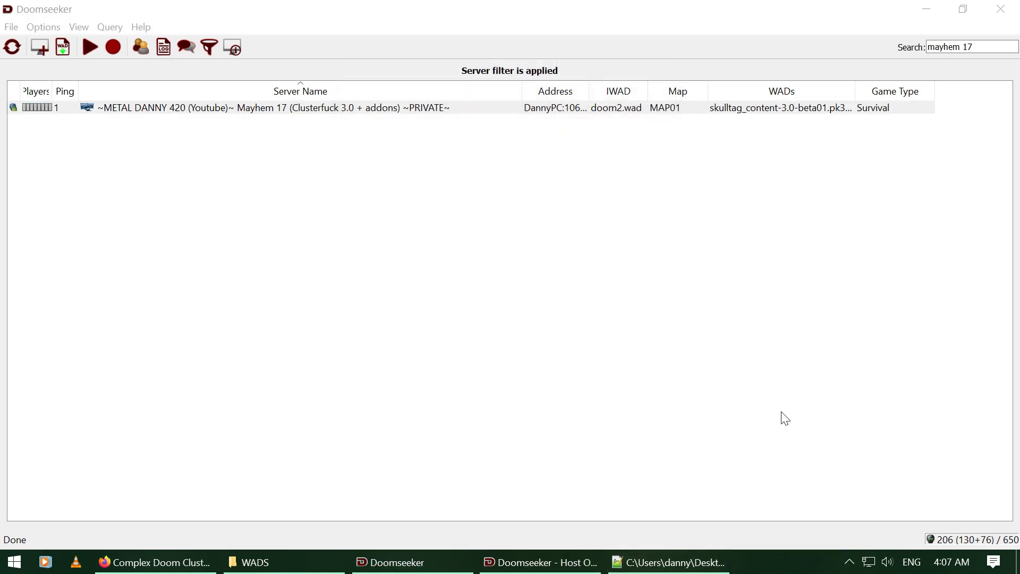
{"action": "left_click", "coordinate": [13, 48]}
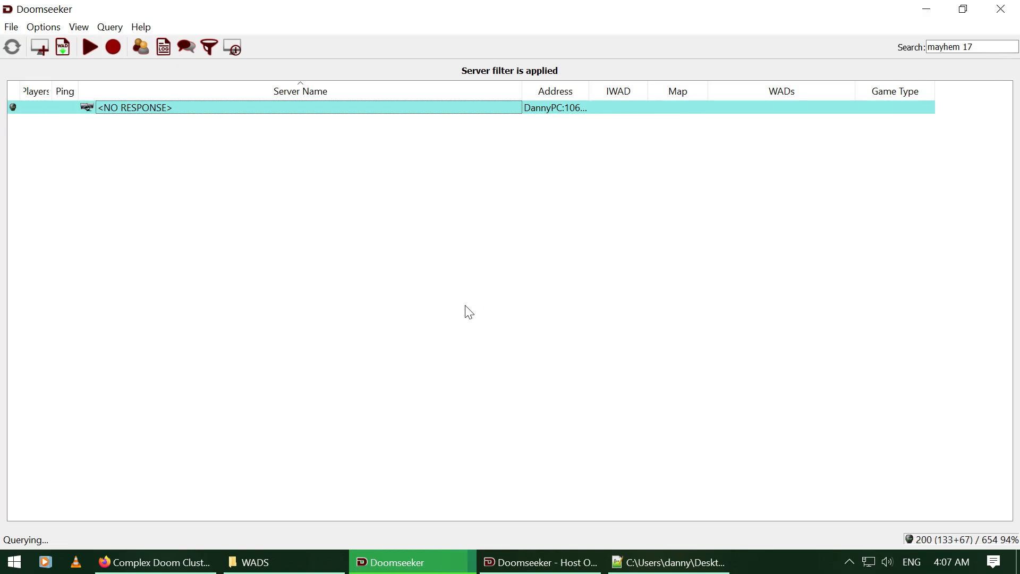
Step: Return to Host Online Game and select ComplexBrightmaps.pk3 in the WAD list
{"action": "left_click", "coordinate": [539, 562]}
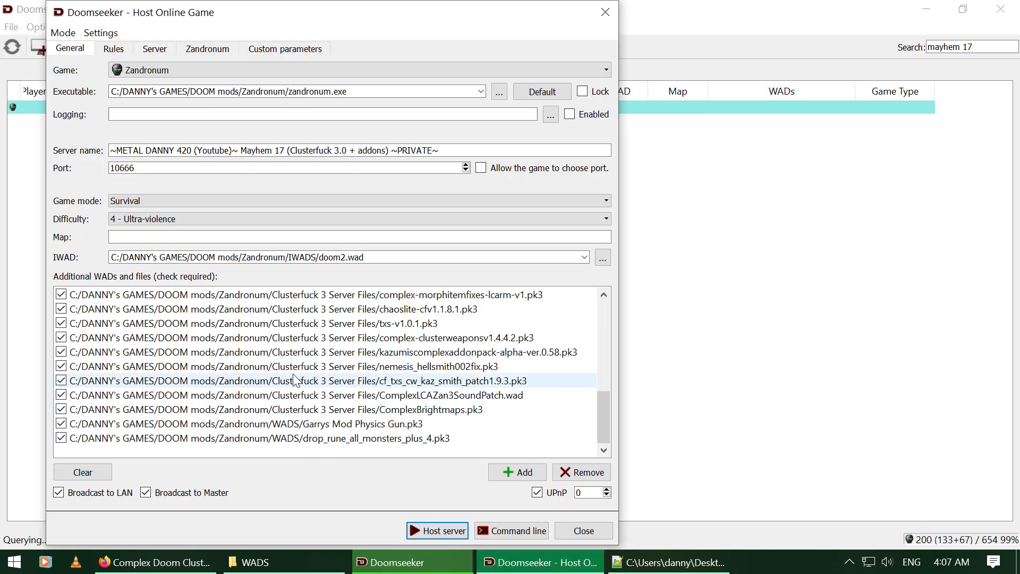
{"action": "scroll", "coordinate": [293, 379], "scroll_direction": "up", "scroll_amount": 6}
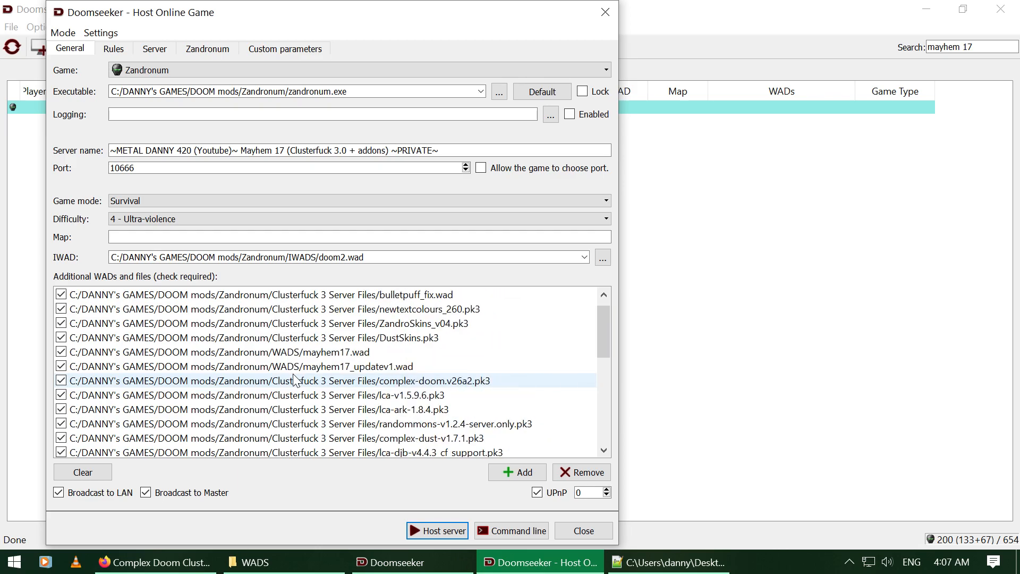
{"action": "scroll", "coordinate": [294, 378], "scroll_direction": "up", "scroll_amount": 1}
{"action": "scroll", "coordinate": [293, 379], "scroll_direction": "down", "scroll_amount": 8}
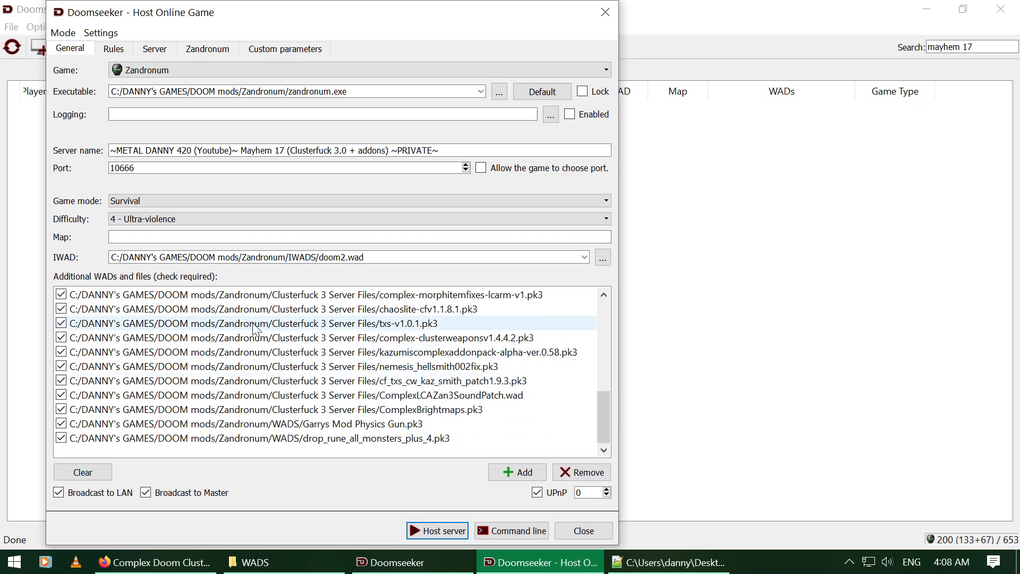
{"action": "left_click", "coordinate": [402, 410]}
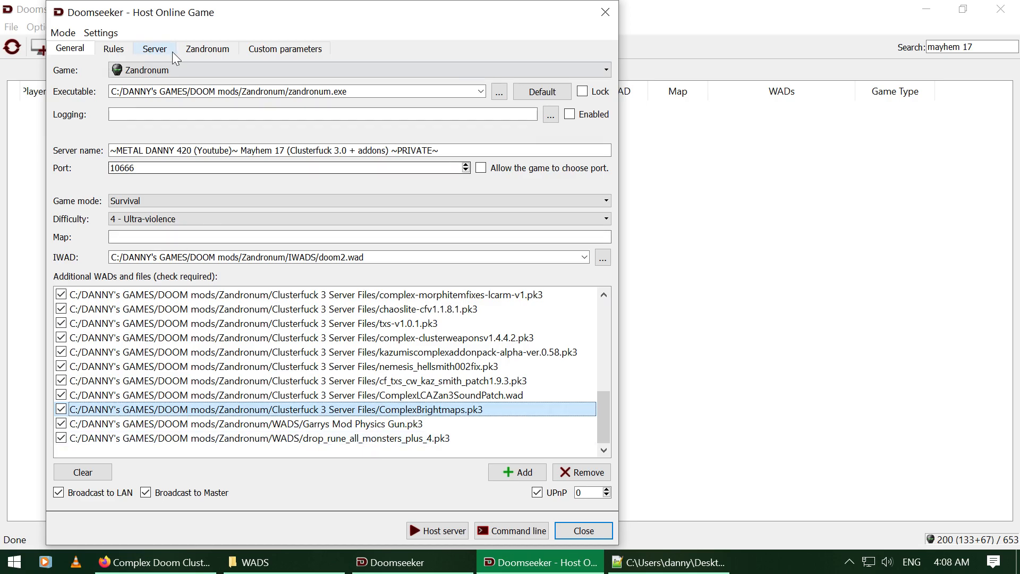
Step: Open Settings > Load game configuration and browse the saved .ini files in HOST CONFIG
{"action": "left_click", "coordinate": [101, 33]}
{"action": "left_click", "coordinate": [101, 47]}
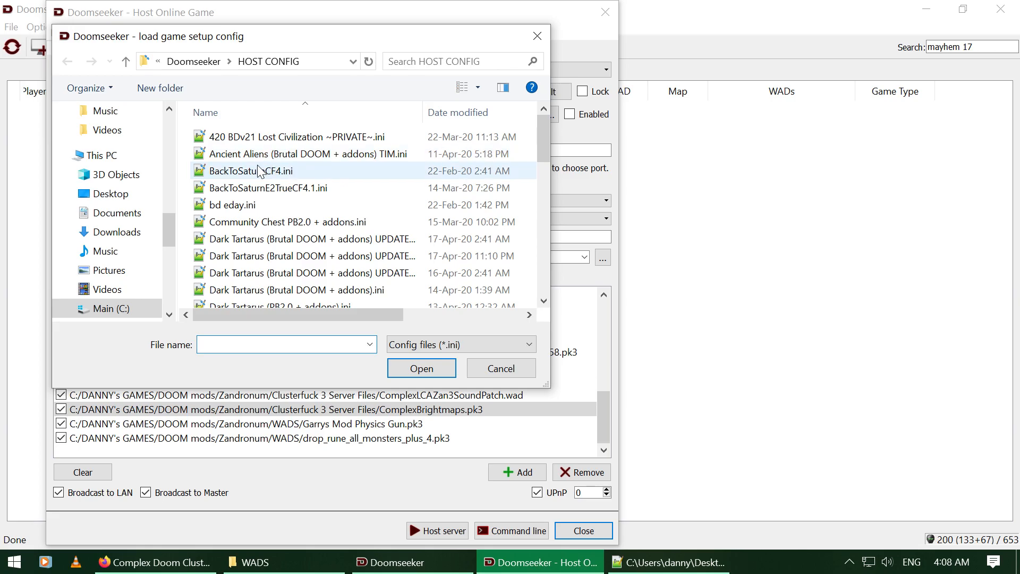
{"action": "scroll", "coordinate": [349, 221], "scroll_direction": "down", "scroll_amount": 3}
{"action": "scroll", "coordinate": [348, 221], "scroll_direction": "up", "scroll_amount": 3}
{"action": "scroll", "coordinate": [348, 220], "scroll_direction": "down", "scroll_amount": 2}
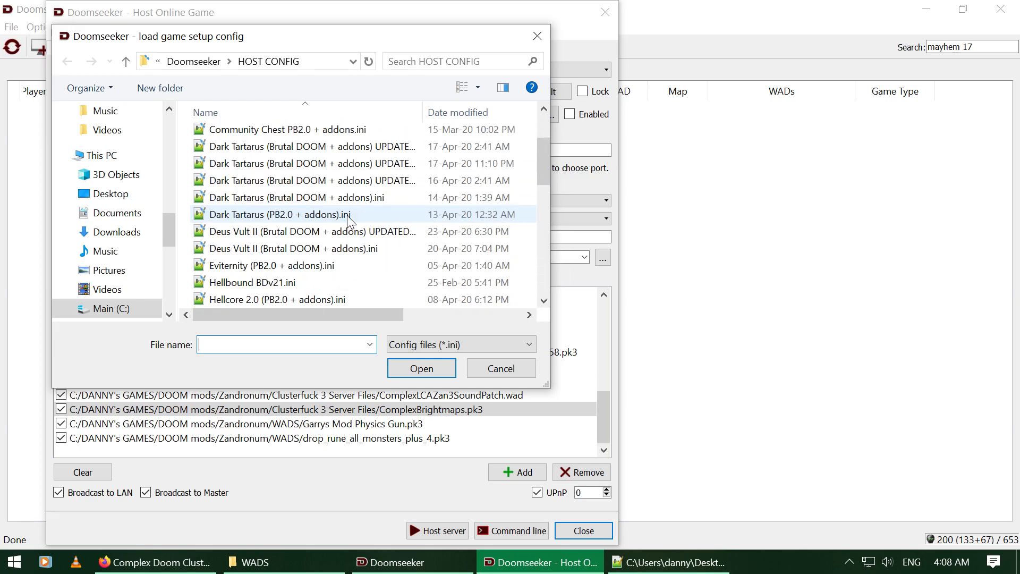
{"action": "double_click", "coordinate": [336, 151]}
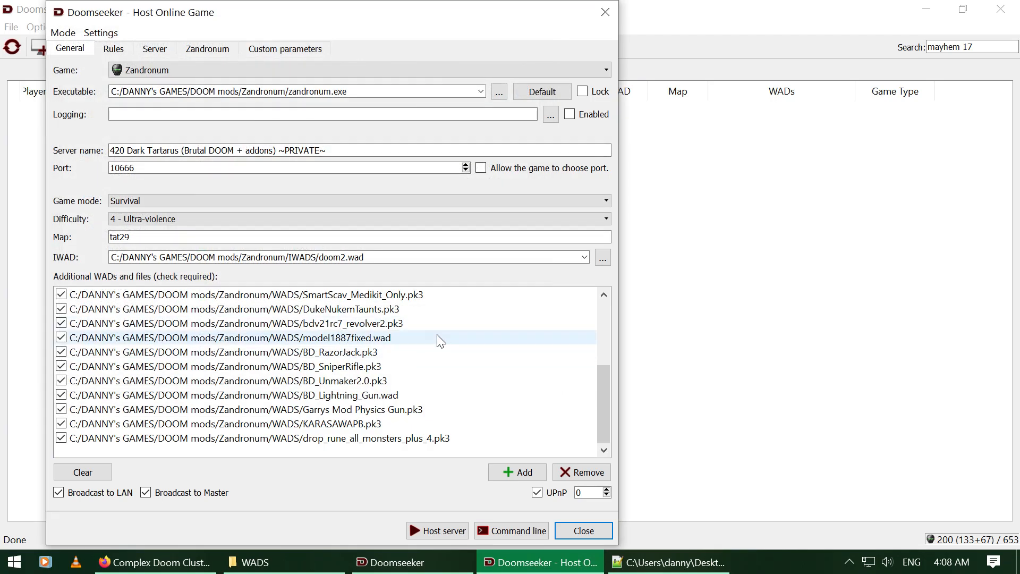
{"action": "left_click", "coordinate": [403, 293]}
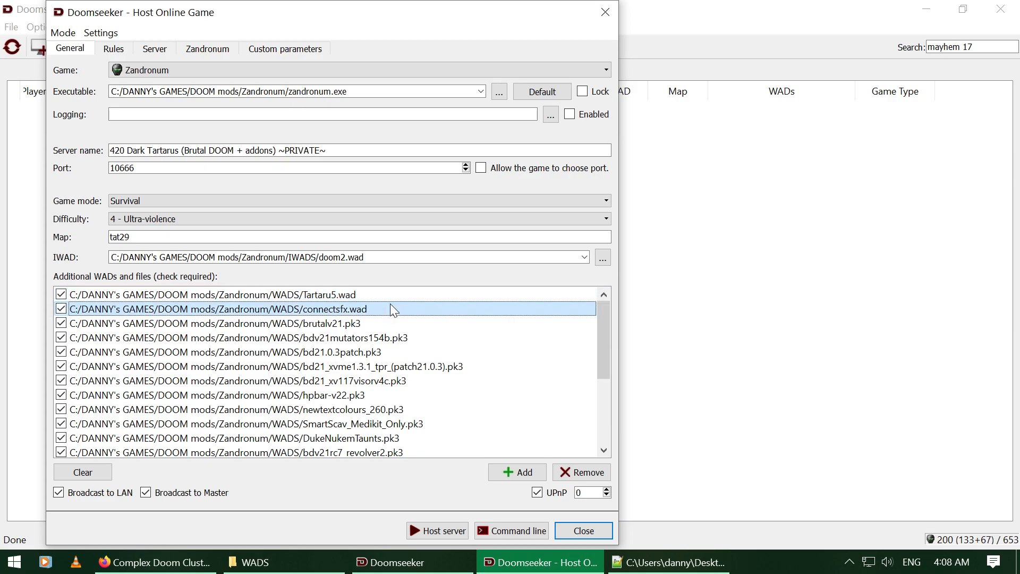
{"action": "left_click", "coordinate": [323, 309]}
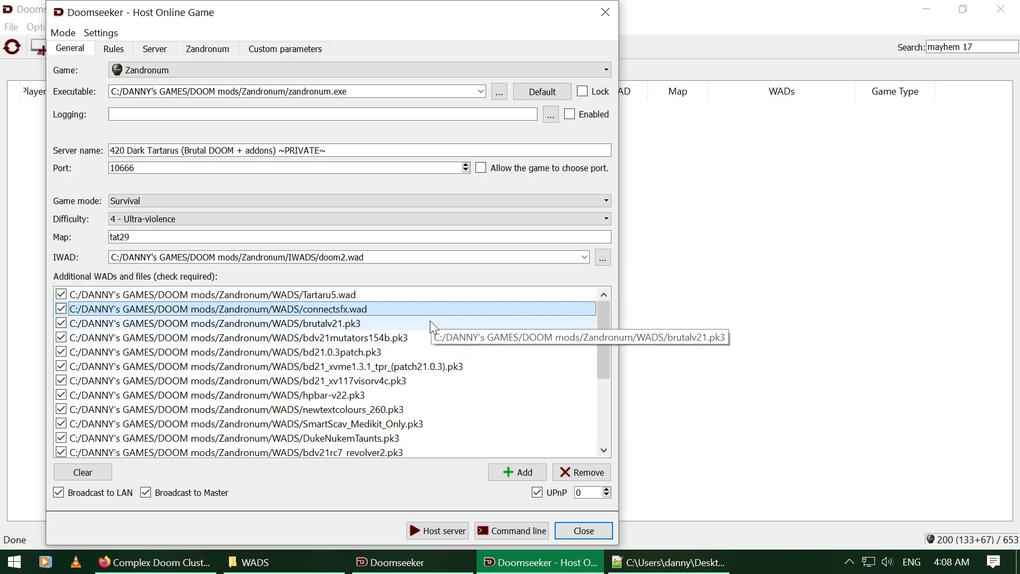
{"action": "left_click", "coordinate": [431, 322]}
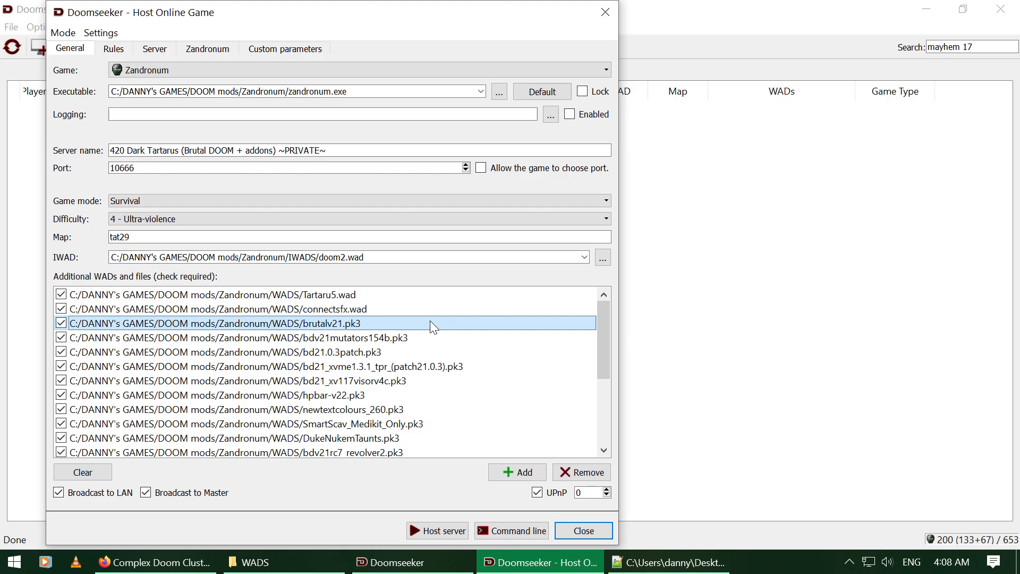
{"action": "left_click", "coordinate": [431, 386], "text": "shift"}
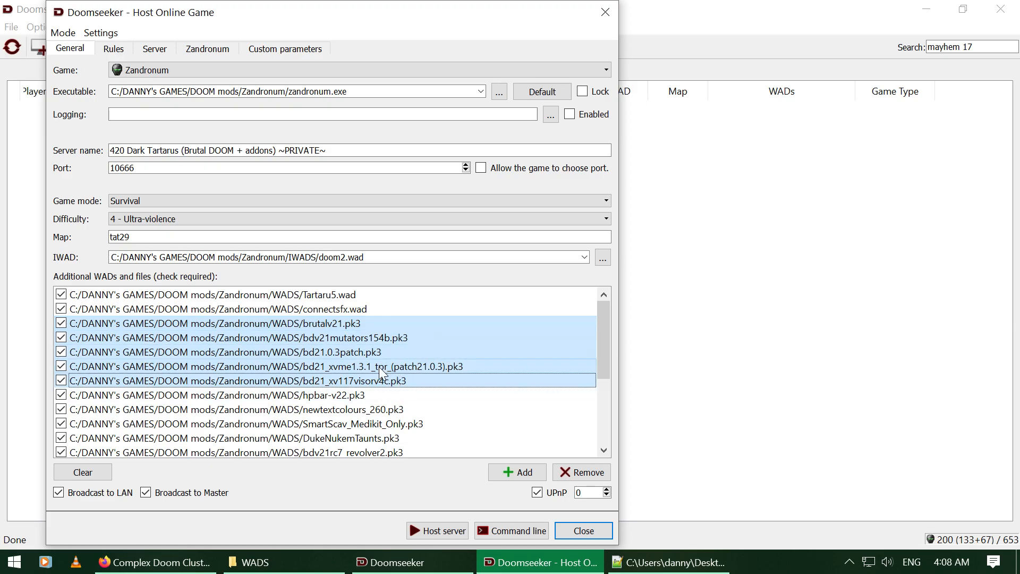
{"action": "left_click", "coordinate": [380, 395]}
{"action": "left_click", "coordinate": [379, 385]}
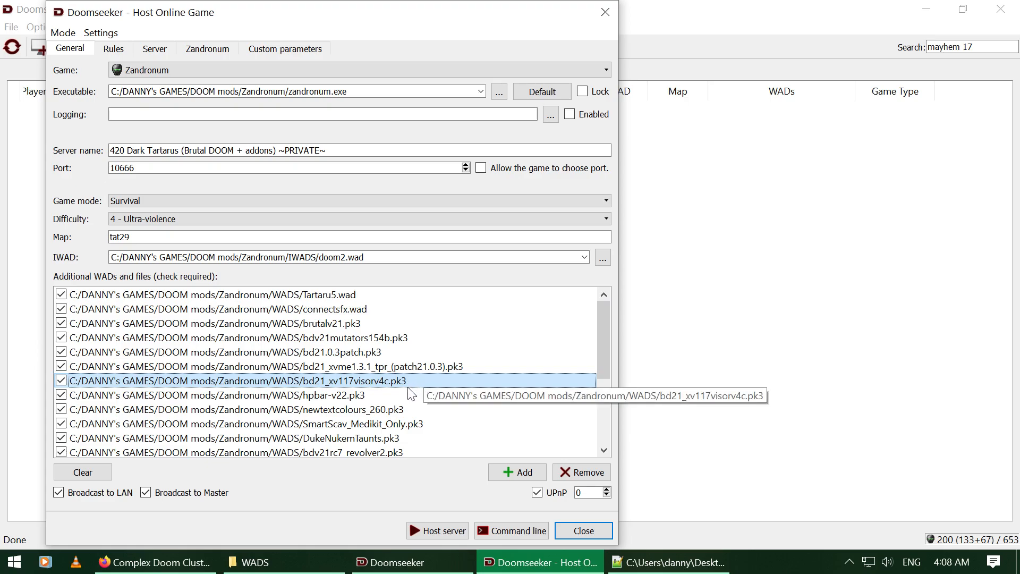
{"action": "scroll", "coordinate": [411, 393], "scroll_direction": "down", "scroll_amount": 2}
{"action": "left_click", "coordinate": [415, 325]}
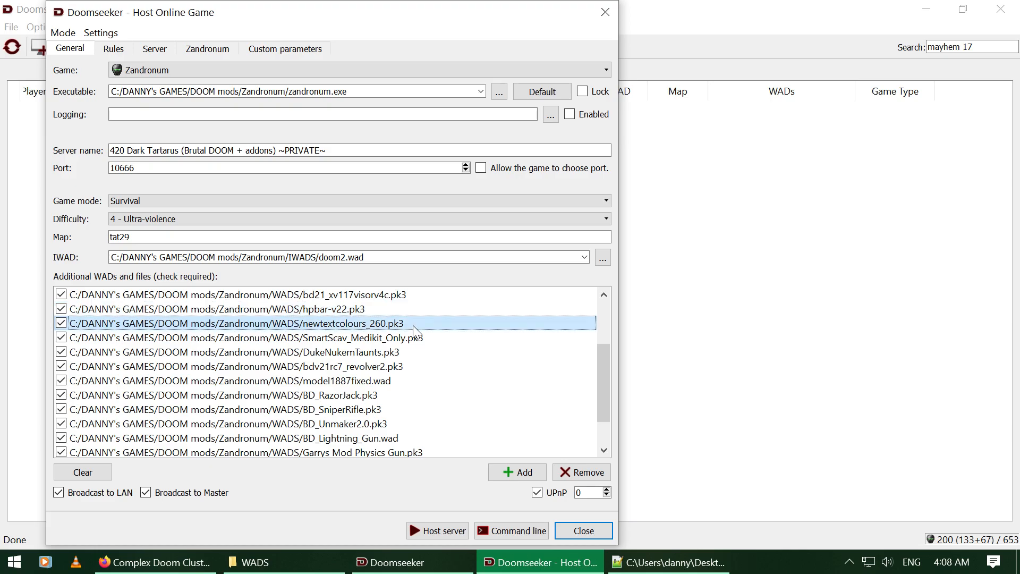
{"action": "left_click", "coordinate": [431, 340]}
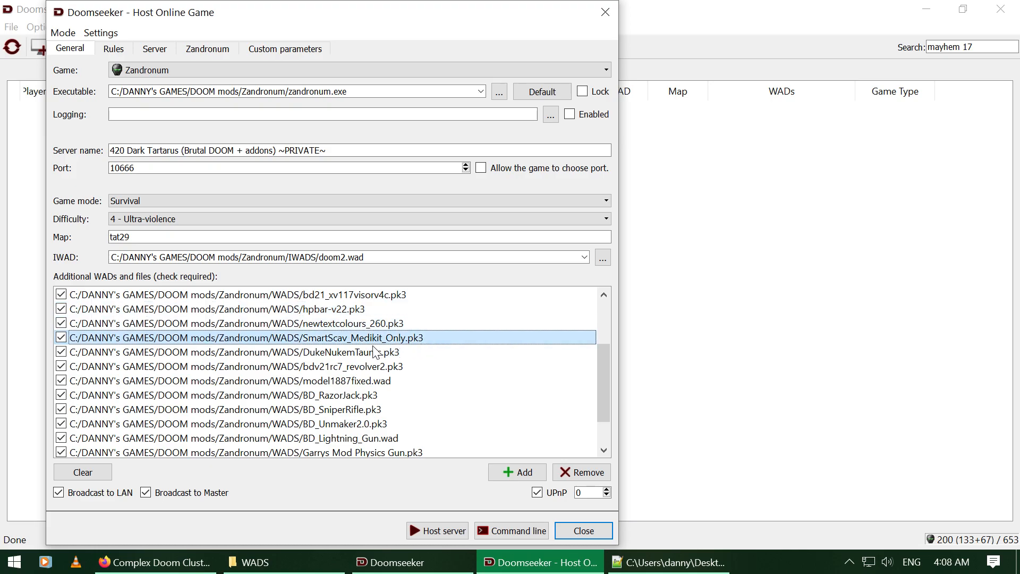
{"action": "scroll", "coordinate": [444, 333], "scroll_direction": "down", "scroll_amount": 1}
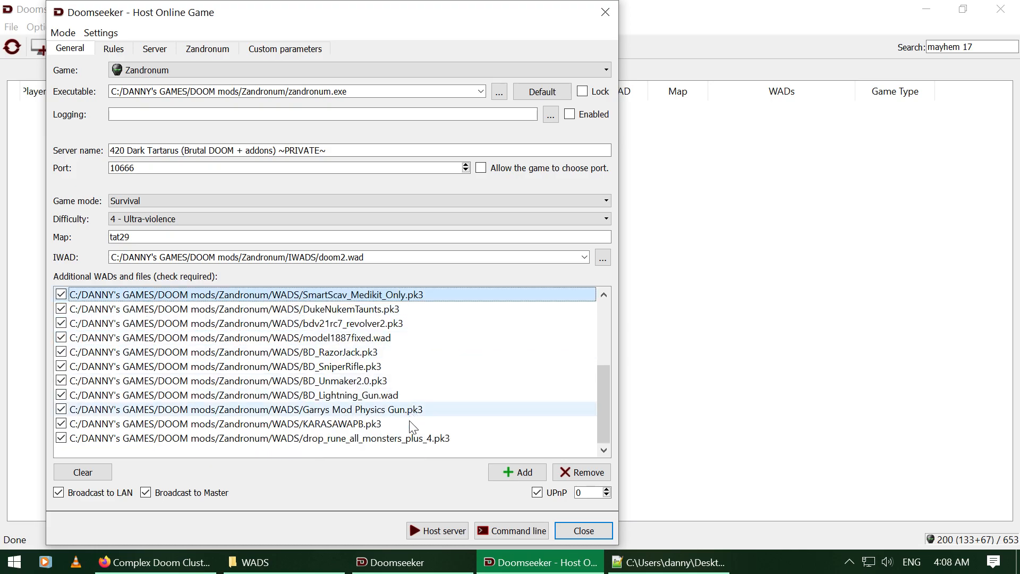
{"action": "left_click", "coordinate": [410, 439], "text": "shift"}
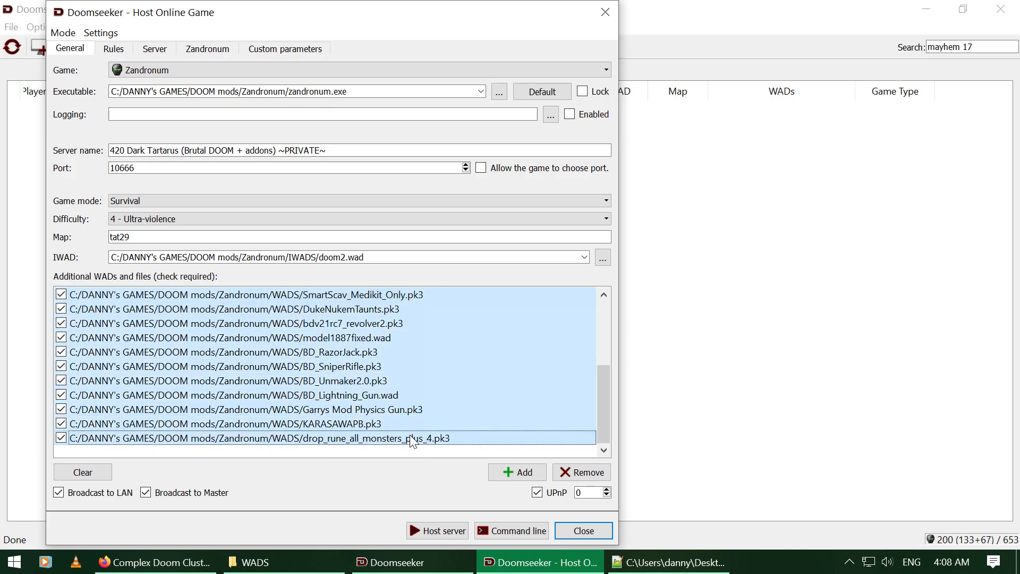
{"action": "left_click", "coordinate": [319, 297]}
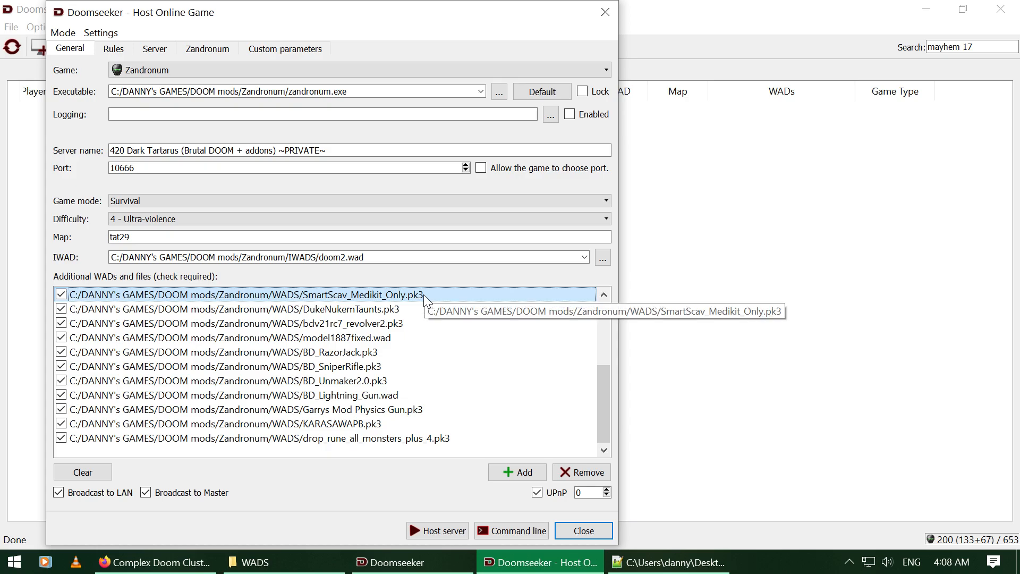
{"action": "left_click", "coordinate": [425, 310]}
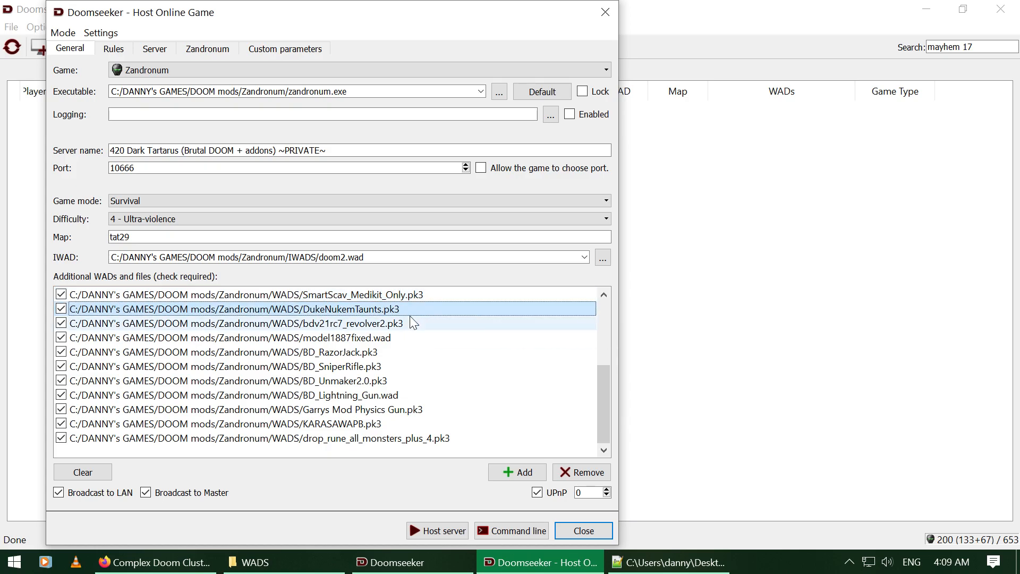
{"action": "left_click", "coordinate": [410, 320]}
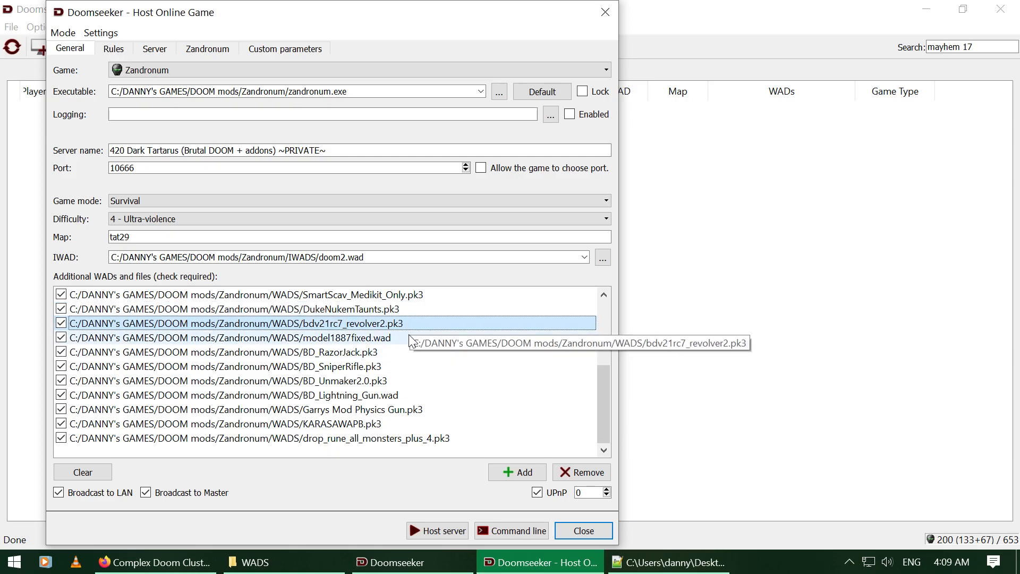
{"action": "left_click", "coordinate": [409, 337]}
{"action": "left_click", "coordinate": [408, 353]}
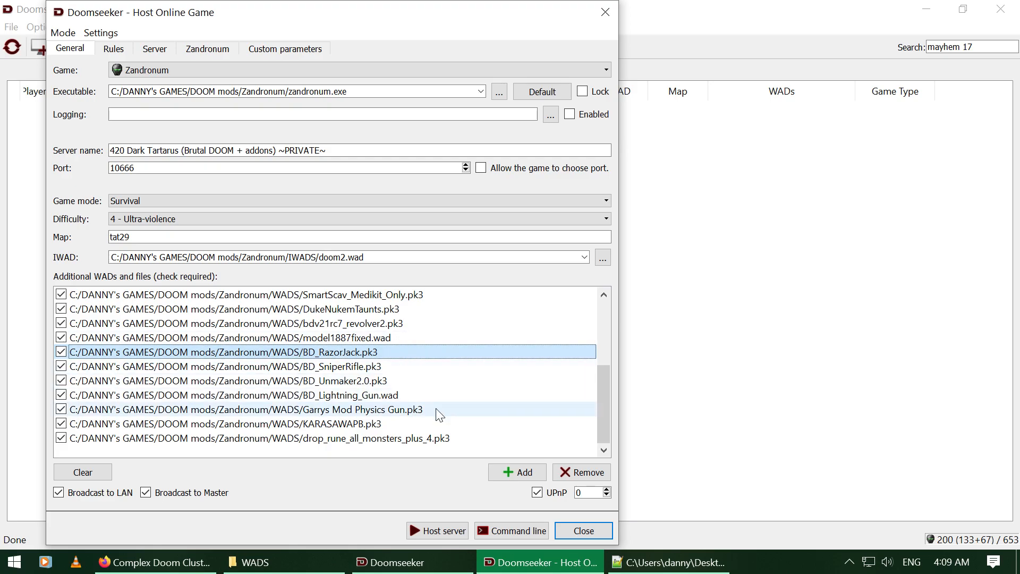
{"action": "left_click", "coordinate": [472, 423]}
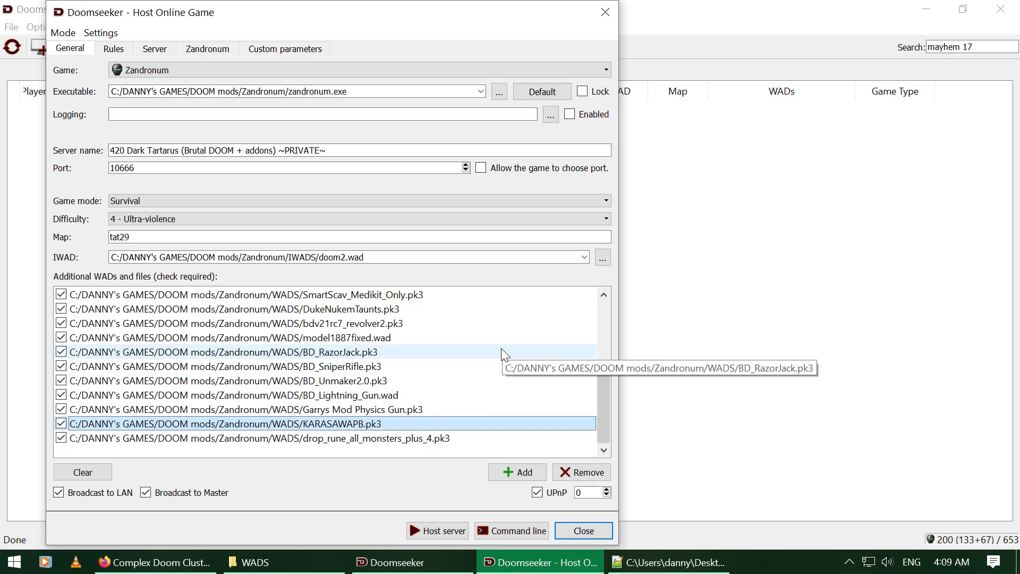
Step: Load Whispers Of Satan CF4.0.2.ini, giving Cooperative on MAP32 with complex-doom add-ons
{"action": "left_click", "coordinate": [97, 32]}
{"action": "left_click", "coordinate": [131, 51]}
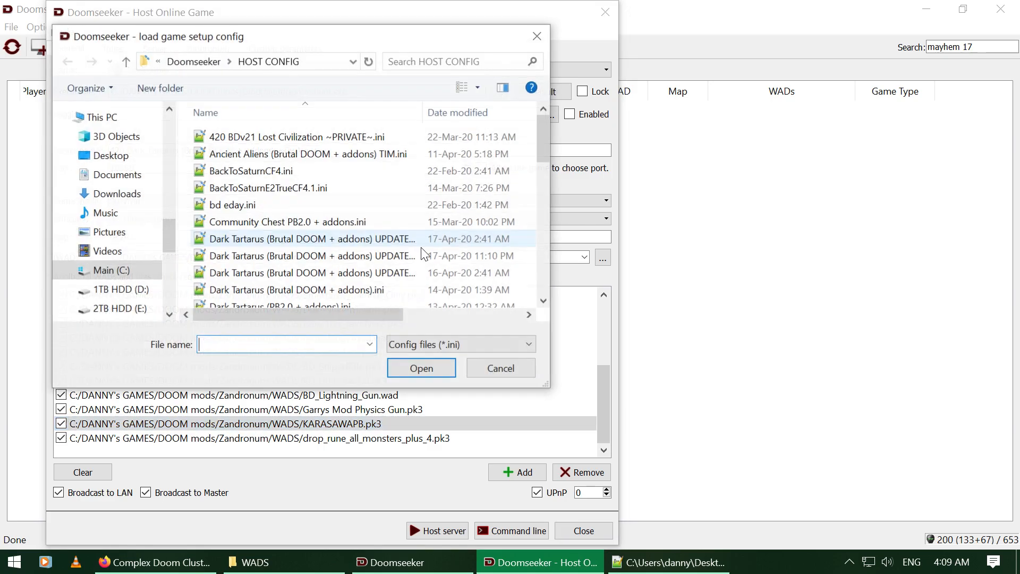
{"action": "scroll", "coordinate": [354, 234], "scroll_direction": "down", "scroll_amount": 2}
{"action": "scroll", "coordinate": [350, 232], "scroll_direction": "down", "scroll_amount": 2}
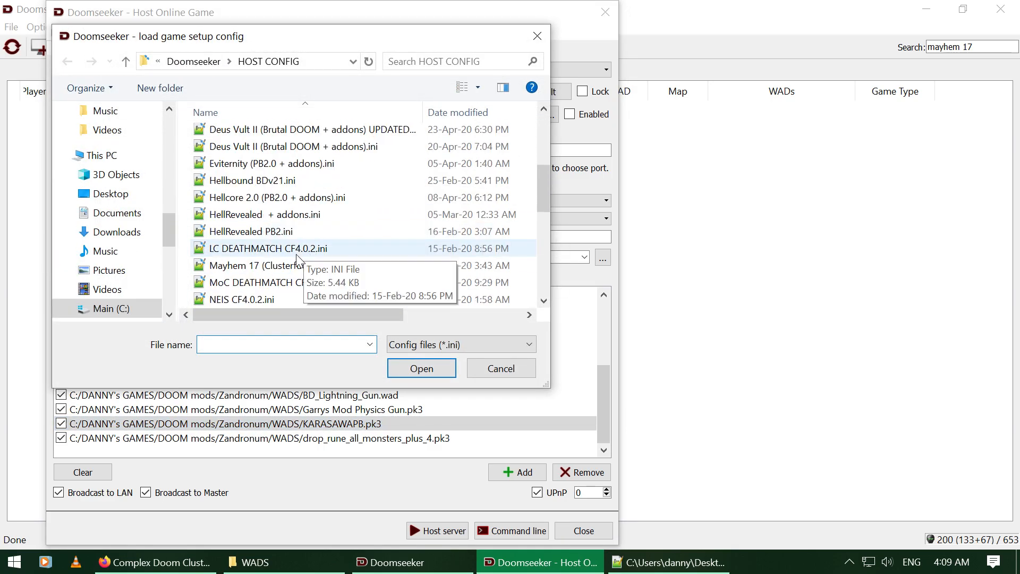
{"action": "scroll", "coordinate": [425, 266], "scroll_direction": "down", "scroll_amount": 2}
{"action": "scroll", "coordinate": [419, 262], "scroll_direction": "down", "scroll_amount": 2}
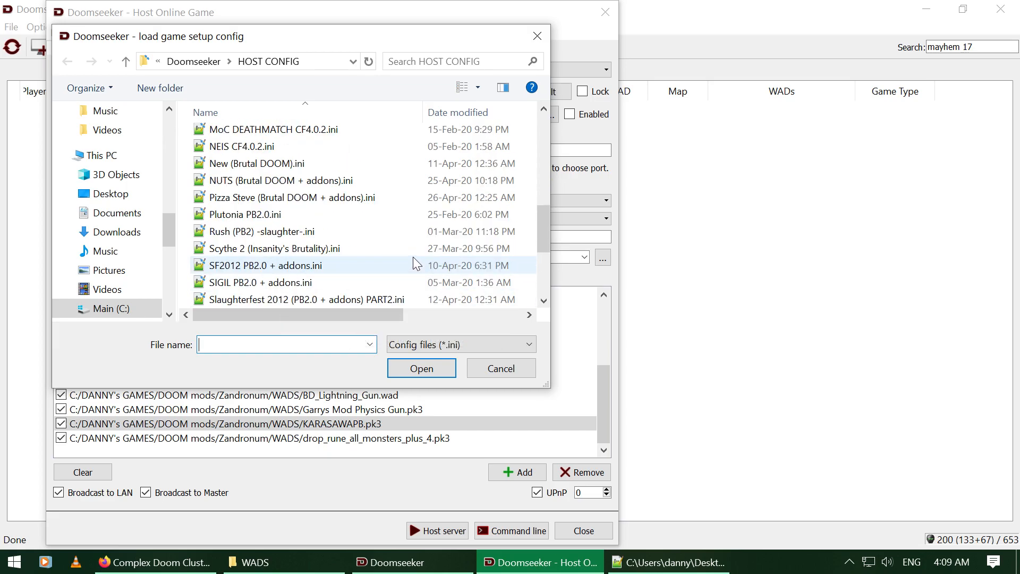
{"action": "scroll", "coordinate": [391, 253], "scroll_direction": "down", "scroll_amount": 2}
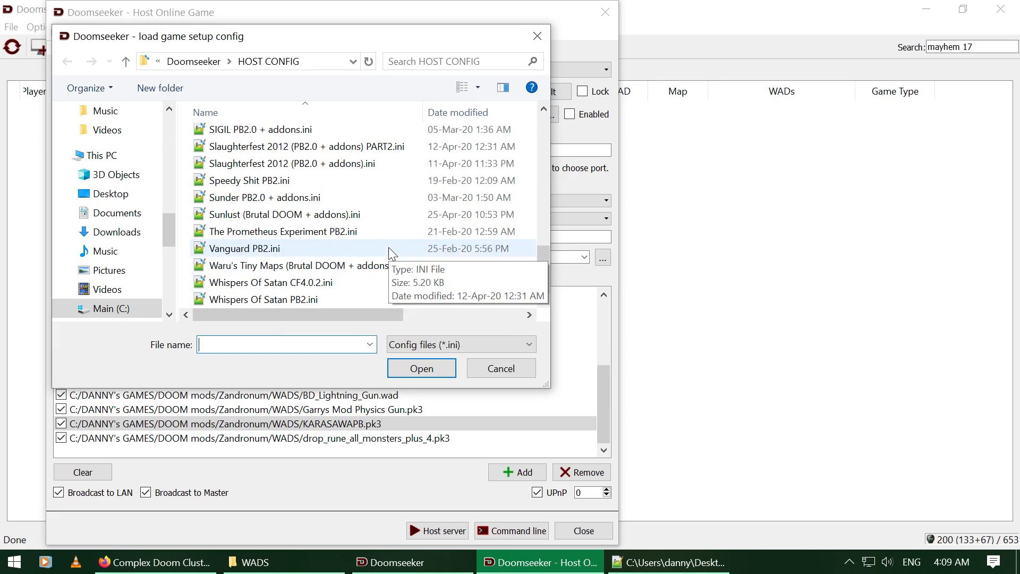
{"action": "double_click", "coordinate": [307, 285]}
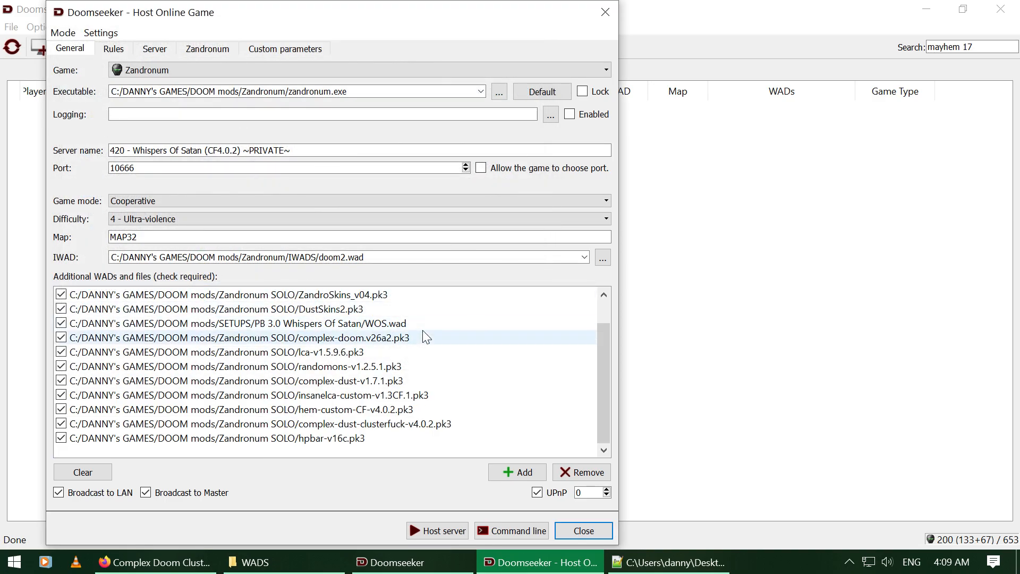
{"action": "scroll", "coordinate": [422, 330], "scroll_direction": "up", "scroll_amount": 1}
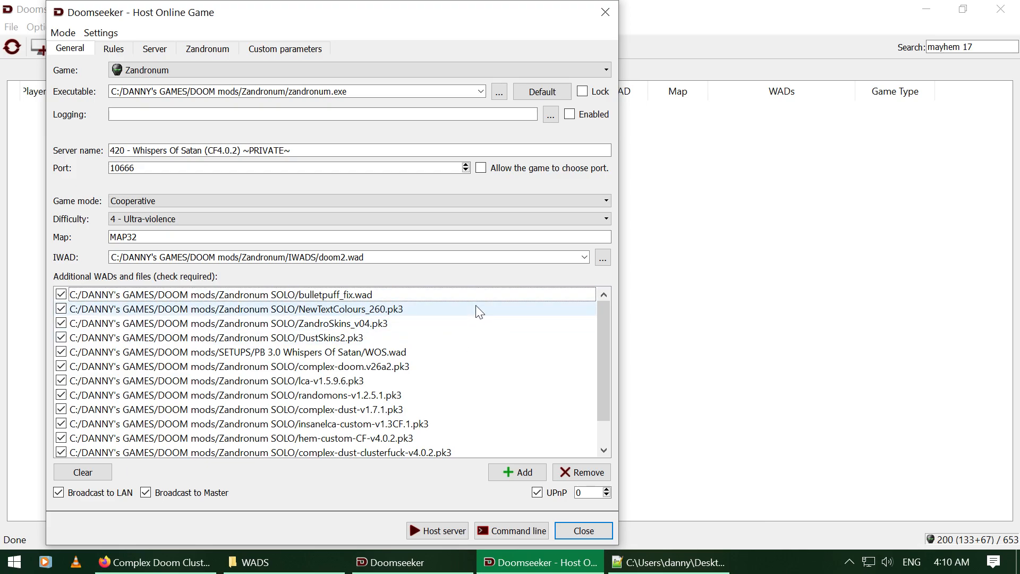
{"action": "scroll", "coordinate": [453, 372], "scroll_direction": "down", "scroll_amount": 1}
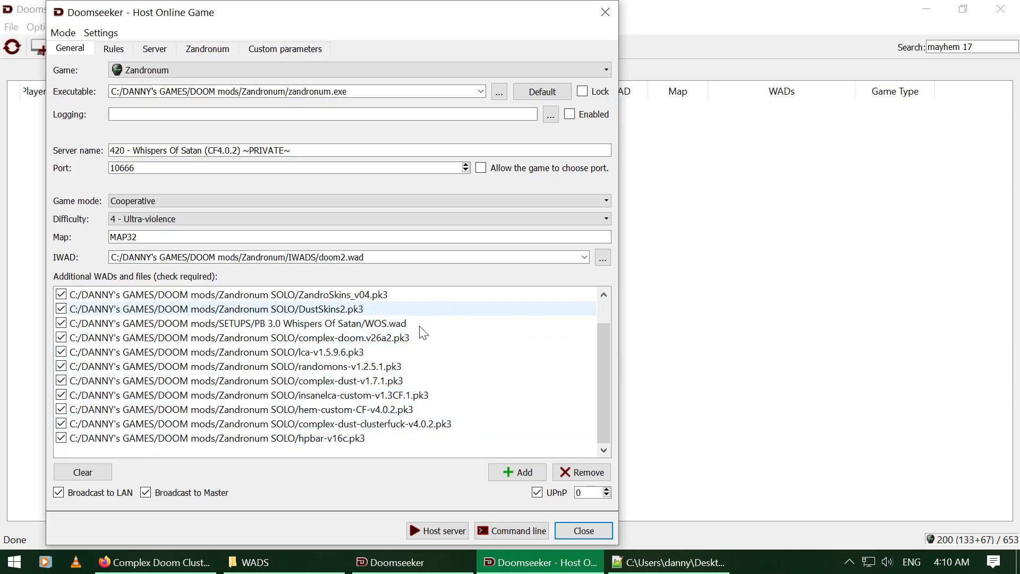
{"action": "scroll", "coordinate": [398, 340], "scroll_direction": "up", "scroll_amount": 1}
{"action": "scroll", "coordinate": [396, 344], "scroll_direction": "down", "scroll_amount": 1}
{"action": "scroll", "coordinate": [396, 343], "scroll_direction": "up", "scroll_amount": 1}
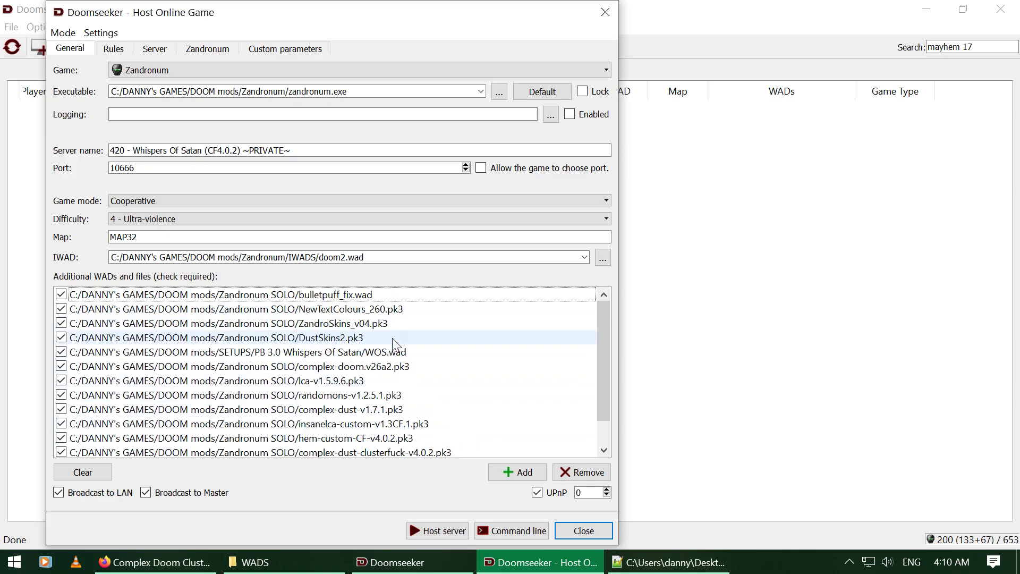
Step: Load Hellcore 2.0 (PB2.0 + addons).ini, giving Survival on map11 with hc20.wad
{"action": "left_click", "coordinate": [101, 32]}
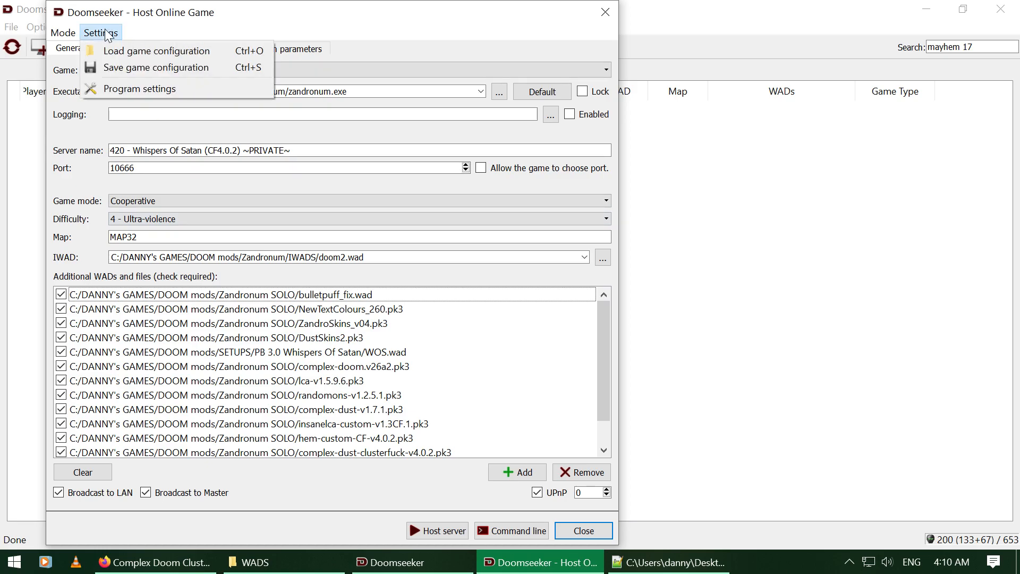
{"action": "left_click", "coordinate": [106, 47]}
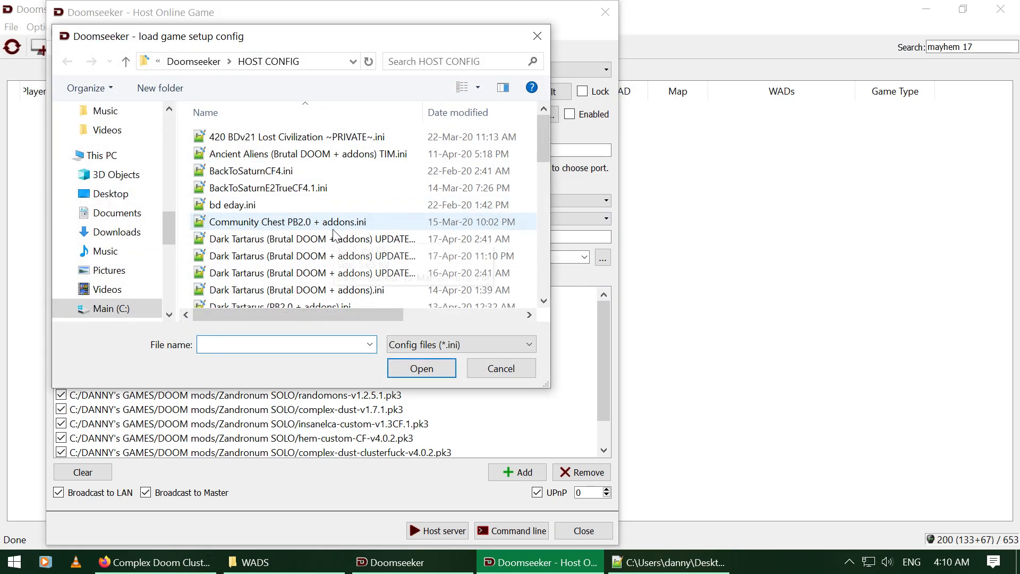
{"action": "scroll", "coordinate": [338, 233], "scroll_direction": "down", "scroll_amount": 6}
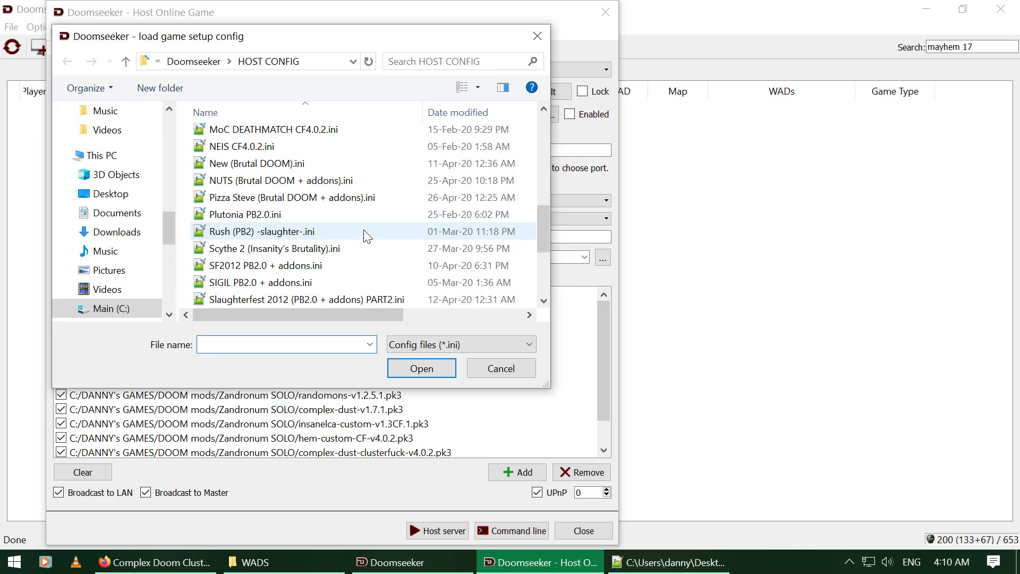
{"action": "scroll", "coordinate": [393, 223], "scroll_direction": "up", "scroll_amount": 3}
{"action": "scroll", "coordinate": [396, 230], "scroll_direction": "up", "scroll_amount": 1}
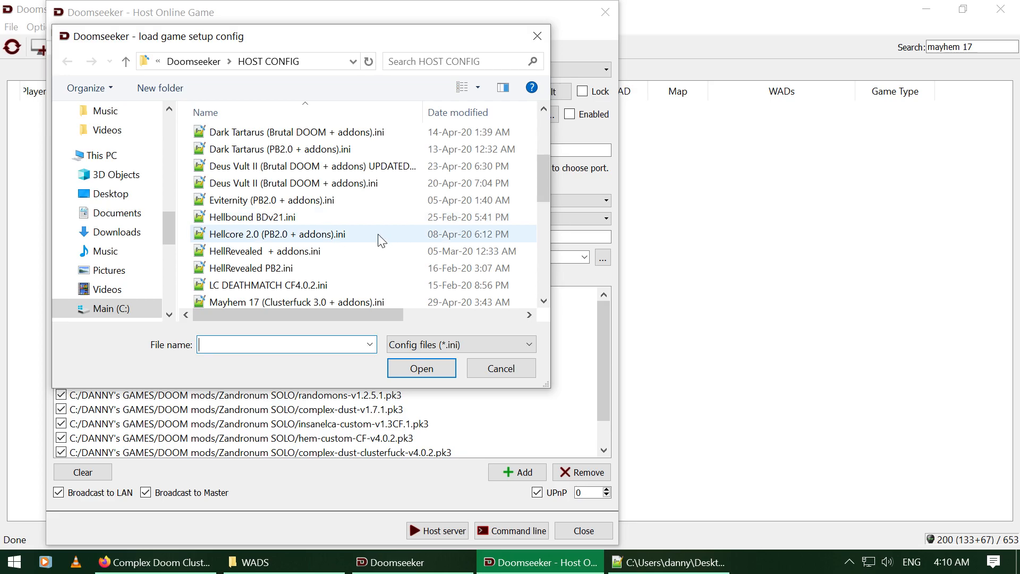
{"action": "double_click", "coordinate": [332, 234]}
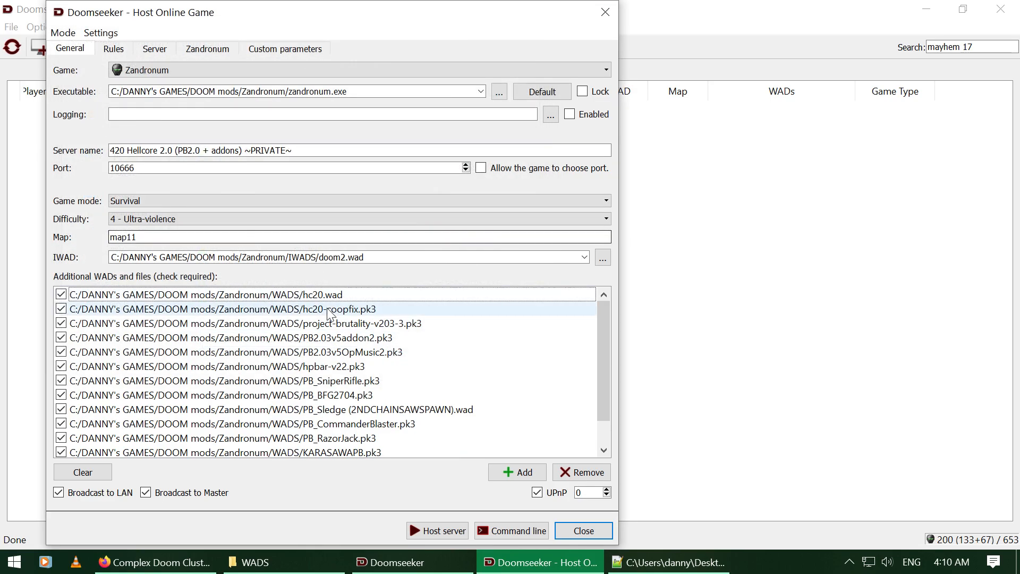
{"action": "left_click", "coordinate": [518, 300]}
{"action": "left_click", "coordinate": [502, 323]}
{"action": "key", "text": "Down"}
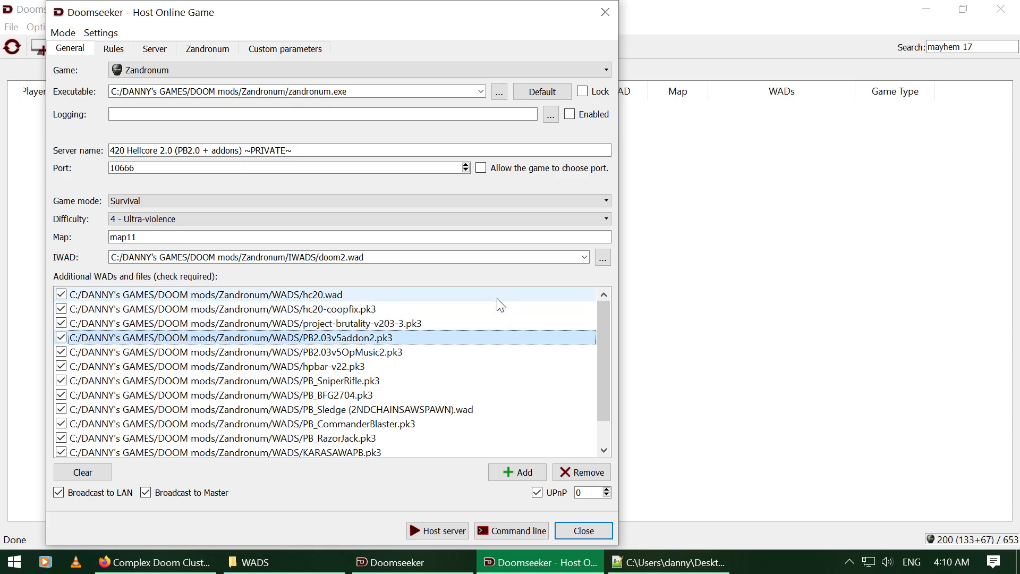
{"action": "key", "text": "Down"}
{"action": "key", "text": "Up"}
{"action": "key", "text": "Down"}
{"action": "key", "text": "Down"}
{"action": "key", "text": "Down"}
{"action": "key", "text": "Down"}
{"action": "key", "text": "Down"}
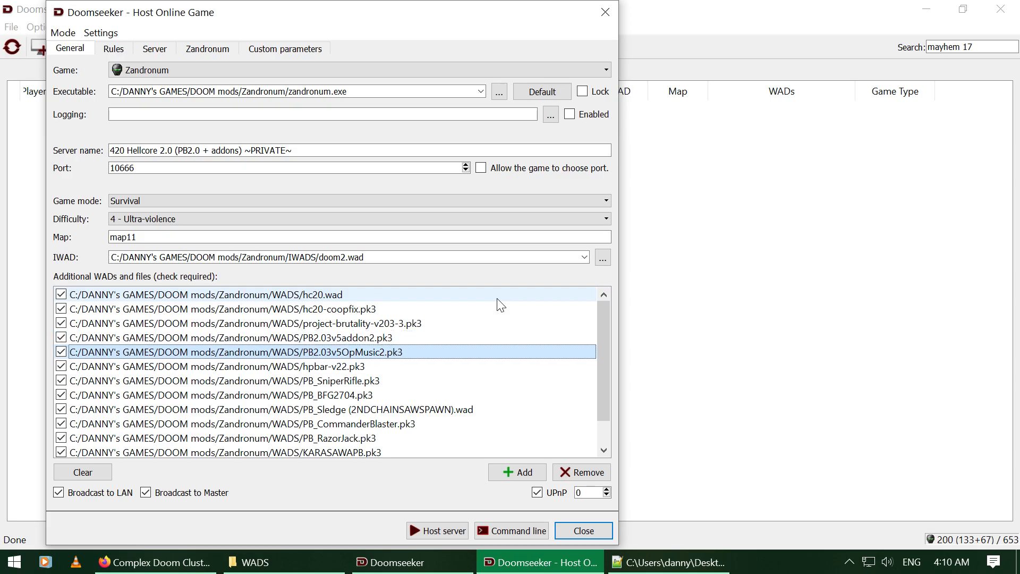
{"action": "key", "text": "Down"}
{"action": "key", "text": "Down"}
{"action": "key", "text": "Down"}
{"action": "key", "text": "Down"}
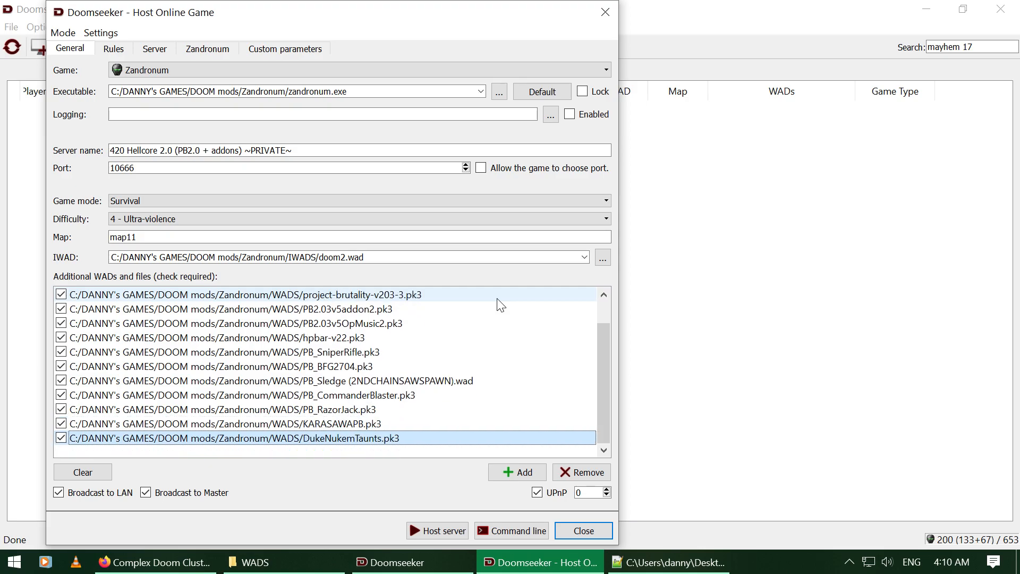
{"action": "left_click", "coordinate": [415, 356]}
{"action": "left_click", "coordinate": [398, 437], "text": "shift"}
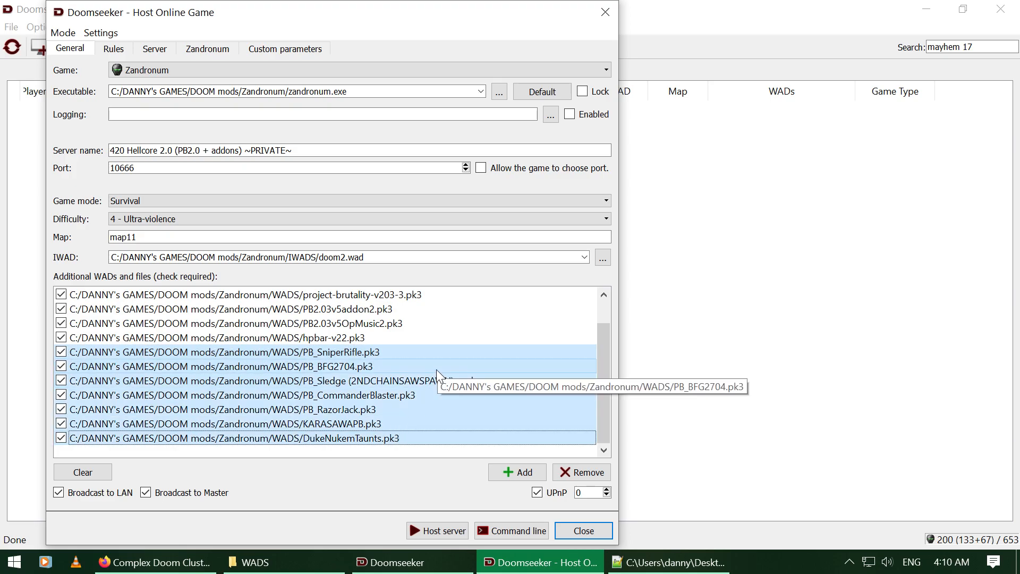
{"action": "left_click", "coordinate": [436, 354]}
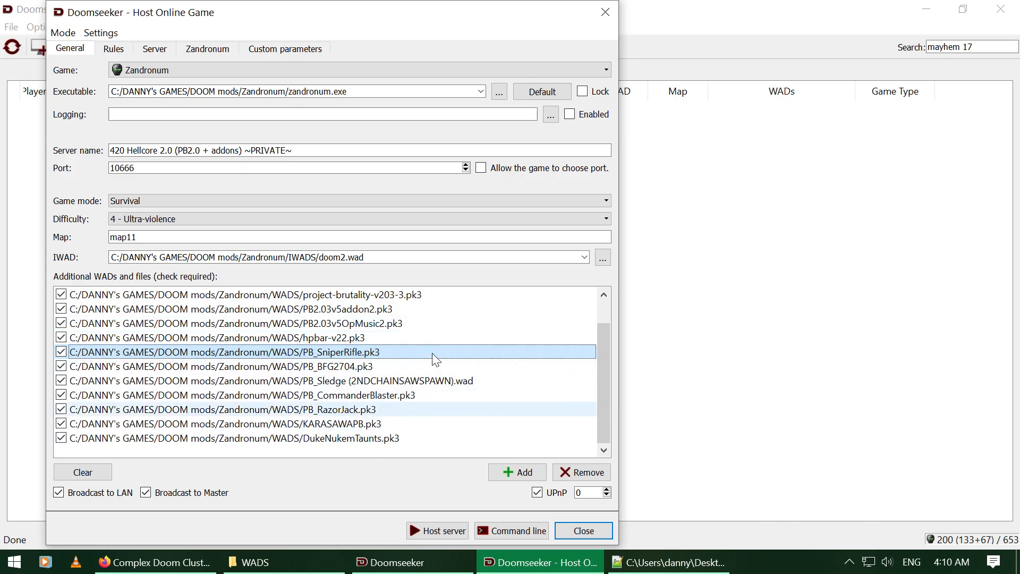
{"action": "scroll", "coordinate": [405, 364], "scroll_direction": "up", "scroll_amount": 1}
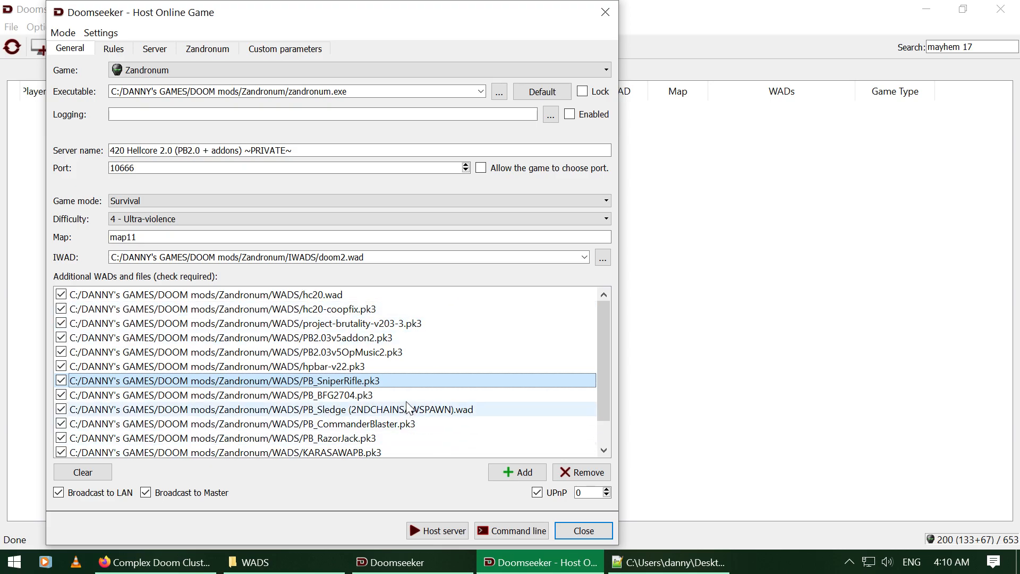
{"action": "scroll", "coordinate": [420, 409], "scroll_direction": "down", "scroll_amount": 1}
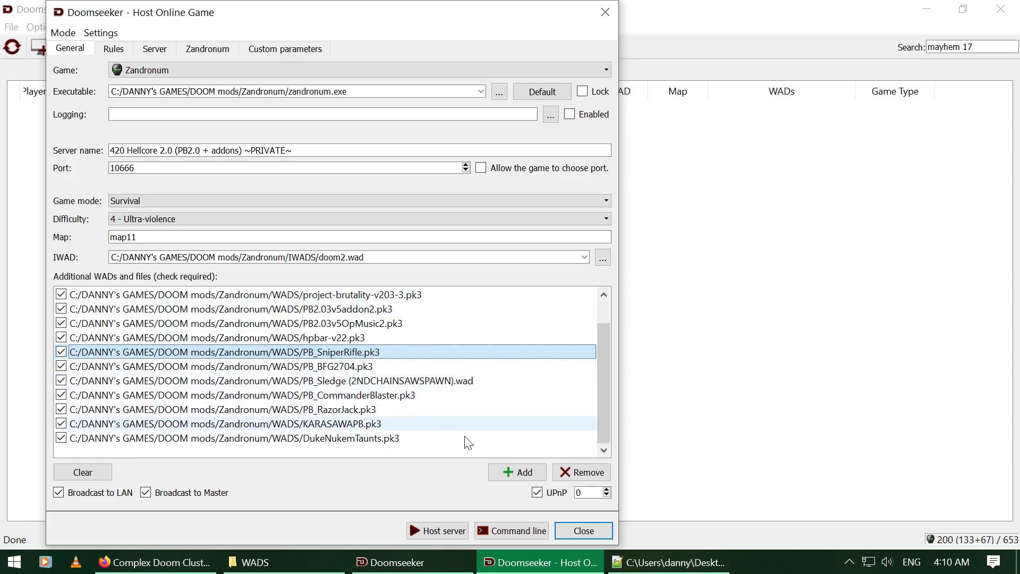